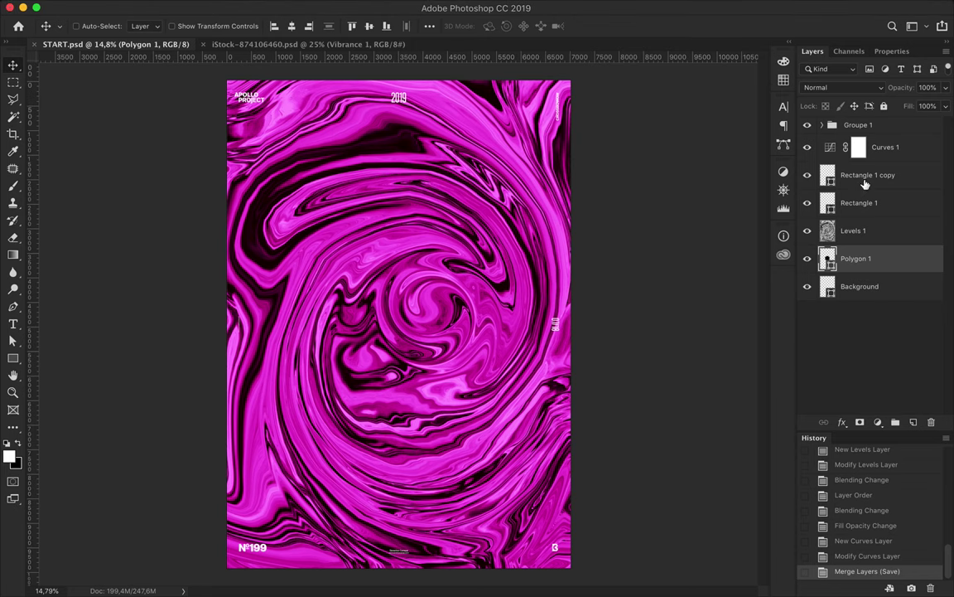
Step: Group the layers into two groups named Layout and Form
{"action": "left_click", "coordinate": [858, 147], "text": "shift"}
{"action": "left_click", "coordinate": [859, 147], "text": "shift"}
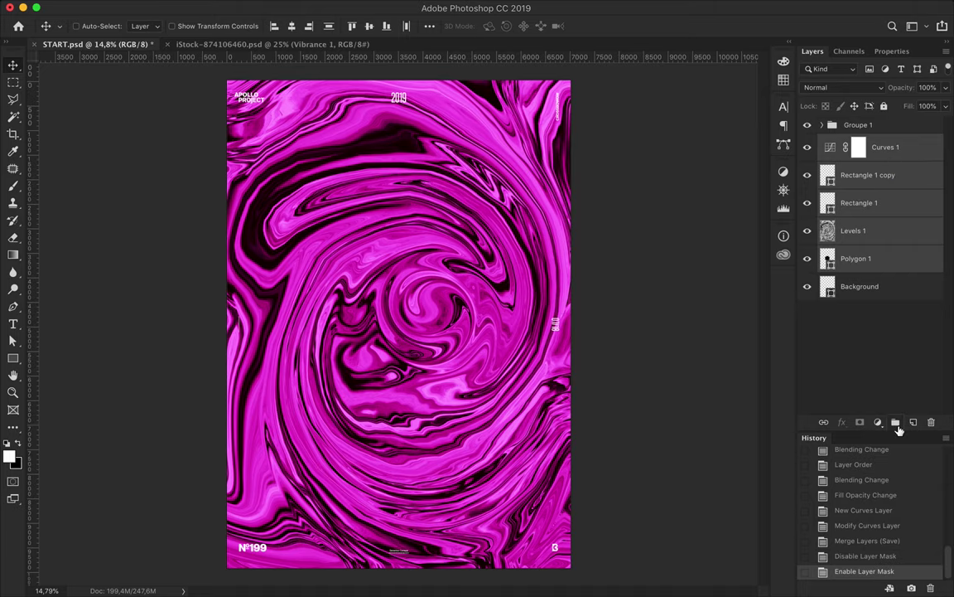
{"action": "left_click", "coordinate": [896, 423]}
{"action": "type", "text": "ayout"}
{"action": "key", "text": "Return"}
{"action": "double_click", "coordinate": [856, 142]}
{"action": "type", "text": "Form"}
{"action": "key", "text": "Return"}
Step: Clip Levels 1, Rectangle 1, Rectangle 1 copy and Curves 1 to the Polygon 1 hexagon
{"action": "left_click", "coordinate": [822, 141]}
{"action": "left_click", "coordinate": [872, 255]}
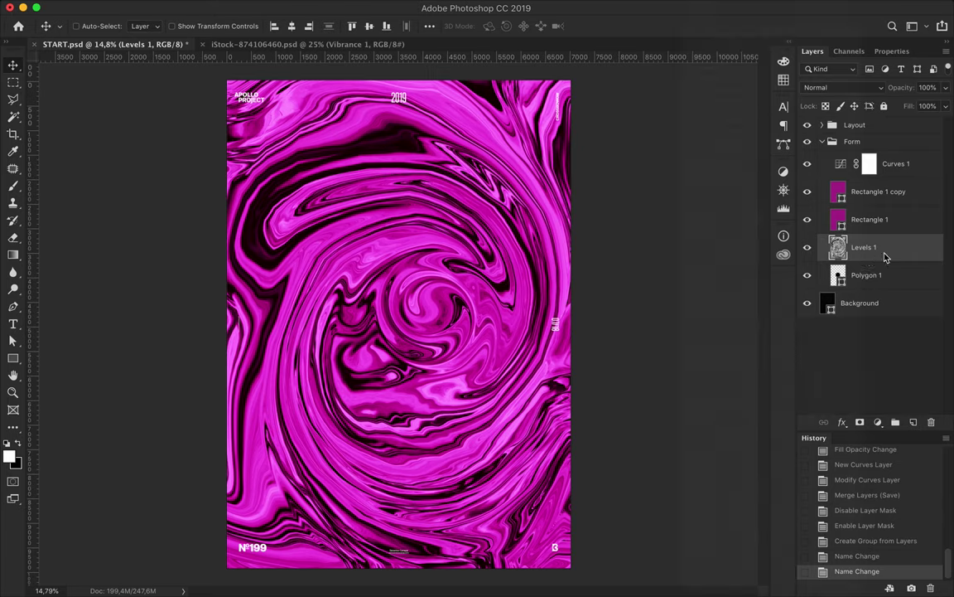
{"action": "left_click", "coordinate": [883, 259], "text": "alt"}
{"action": "left_click", "coordinate": [862, 232], "text": "alt"}
{"action": "left_click", "coordinate": [856, 206], "text": "alt"}
{"action": "left_click", "coordinate": [851, 178], "text": "alt"}
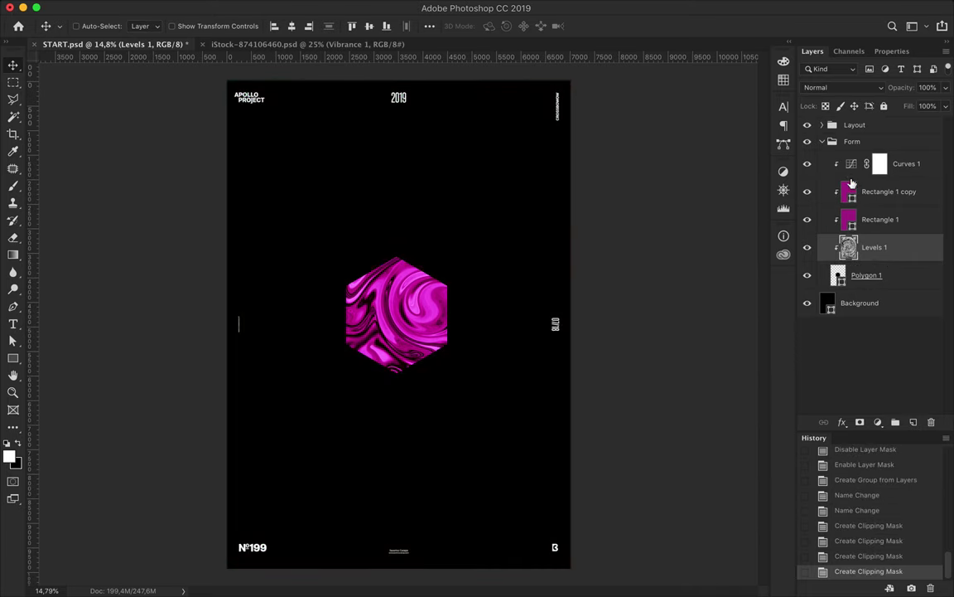
Step: Centre the Polygon 1 hexagon horizontally and vertically on the canvas
{"action": "left_click", "coordinate": [918, 274]}
{"action": "left_click", "coordinate": [294, 26]}
{"action": "left_click", "coordinate": [370, 25]}
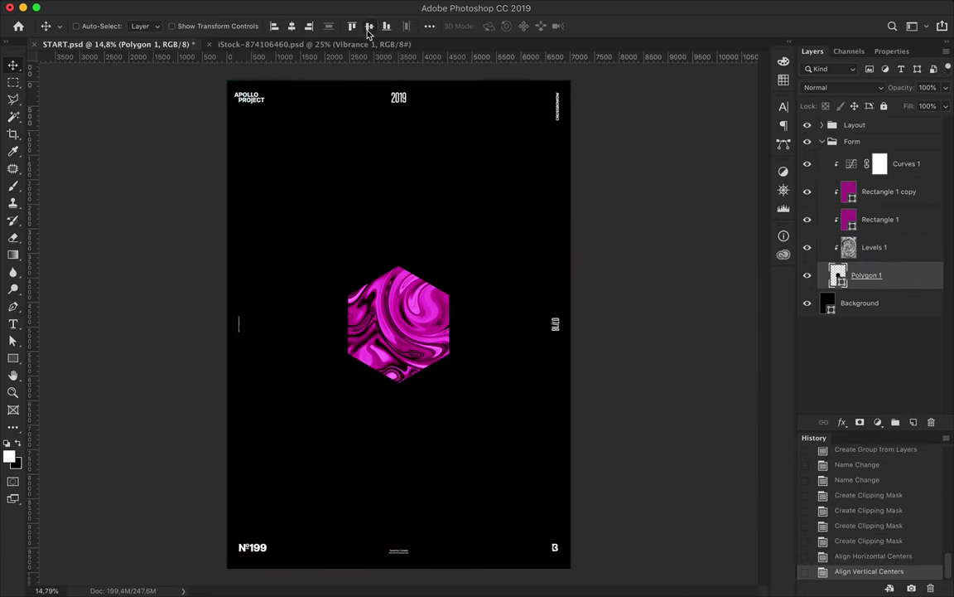
{"action": "left_click", "coordinate": [821, 141]}
Step: Add UNIVERSALIS text in Molde Compressed-Heavy at 389 pt
{"action": "key", "text": "t"}
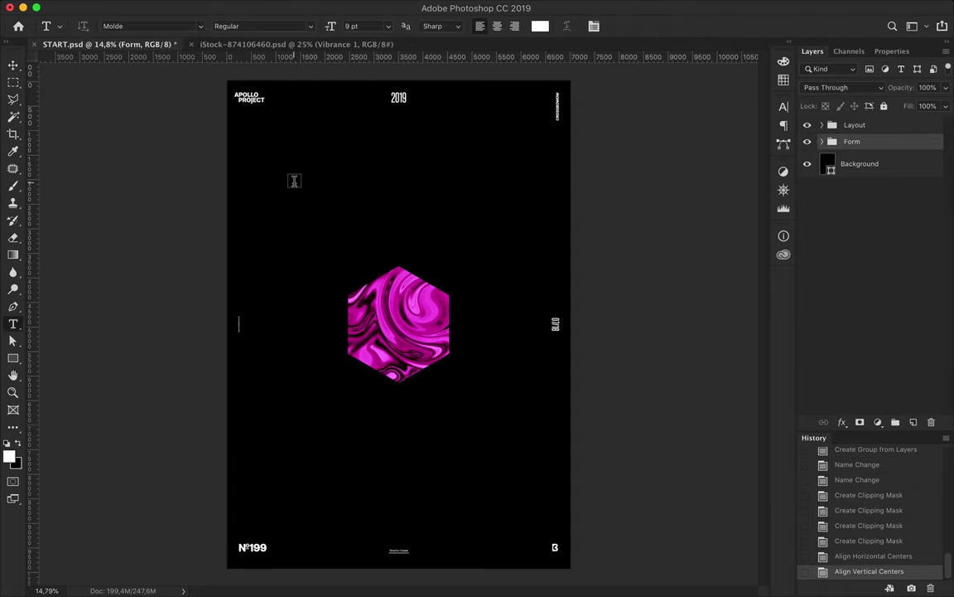
{"action": "left_click", "coordinate": [293, 183]}
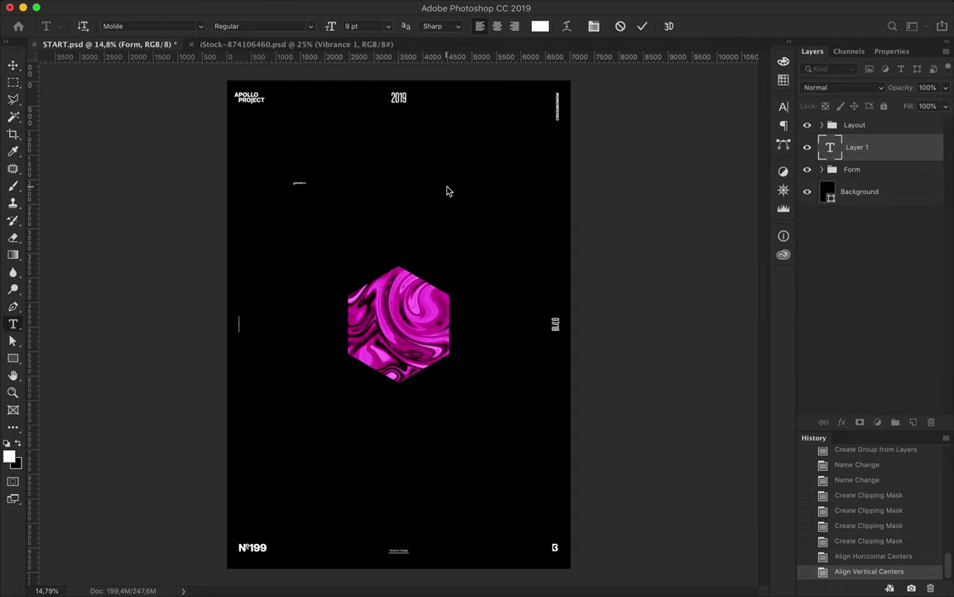
{"action": "key", "text": "ctrl+Return"}
{"action": "left_click", "coordinate": [259, 26]}
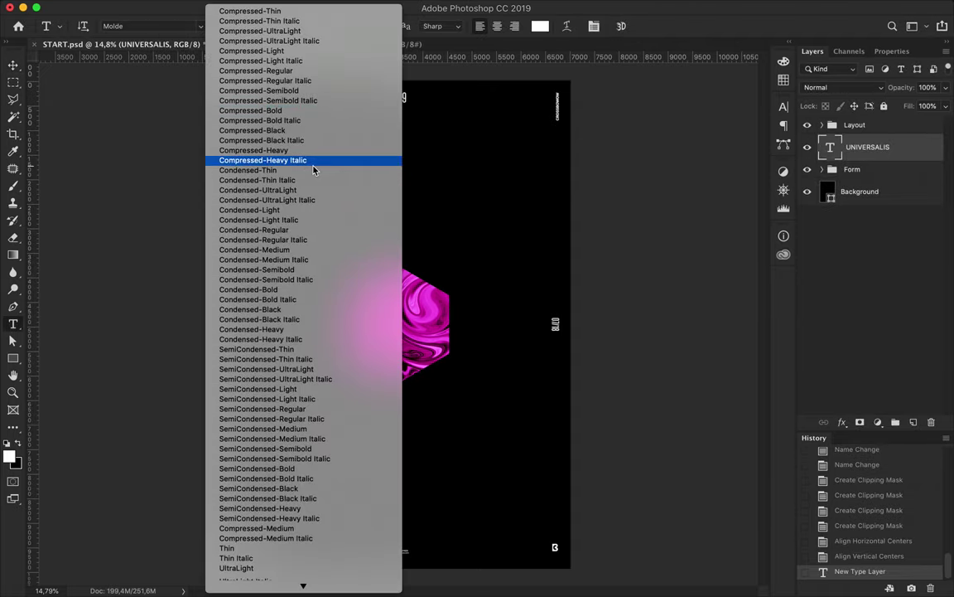
{"action": "left_click", "coordinate": [314, 150]}
{"action": "left_click_drag", "start_coordinate": [330, 26], "coordinate": [362, 25]}
{"action": "key", "text": "shift+Up"}
{"action": "key", "text": "shift+Up"}
{"action": "key", "text": "shift+Up"}
{"action": "key", "text": "shift+Up"}
{"action": "key", "text": "shift+Up"}
{"action": "key", "text": "shift+Up"}
{"action": "key", "text": "shift+Up"}
{"action": "key", "text": "shift+Up"}
{"action": "key", "text": "shift+Up"}
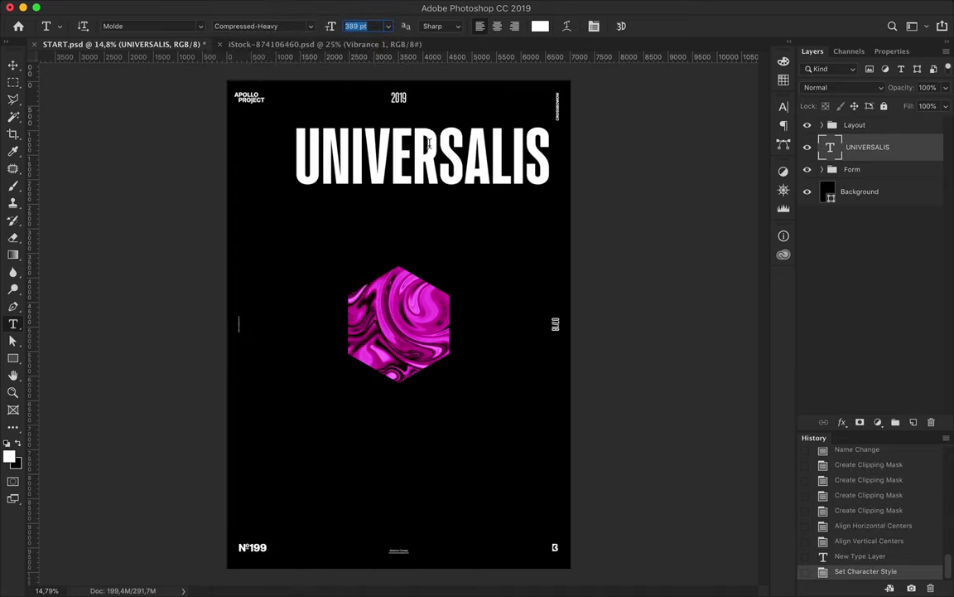
Step: Centre UNIVERSALIS horizontally and colour it dark grey #131313
{"action": "key", "text": "v"}
{"action": "left_click_drag", "start_coordinate": [428, 143], "coordinate": [405, 149]}
{"action": "left_click", "coordinate": [291, 26]}
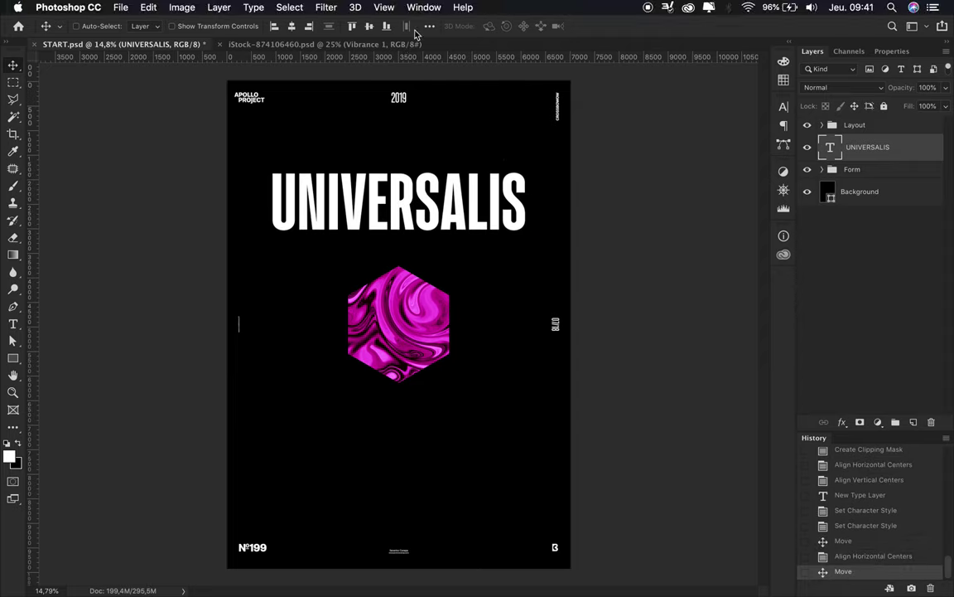
{"action": "key", "text": "t"}
{"action": "left_click", "coordinate": [540, 26]}
{"action": "left_click", "coordinate": [443, 322]}
{"action": "left_click", "coordinate": [740, 165]}
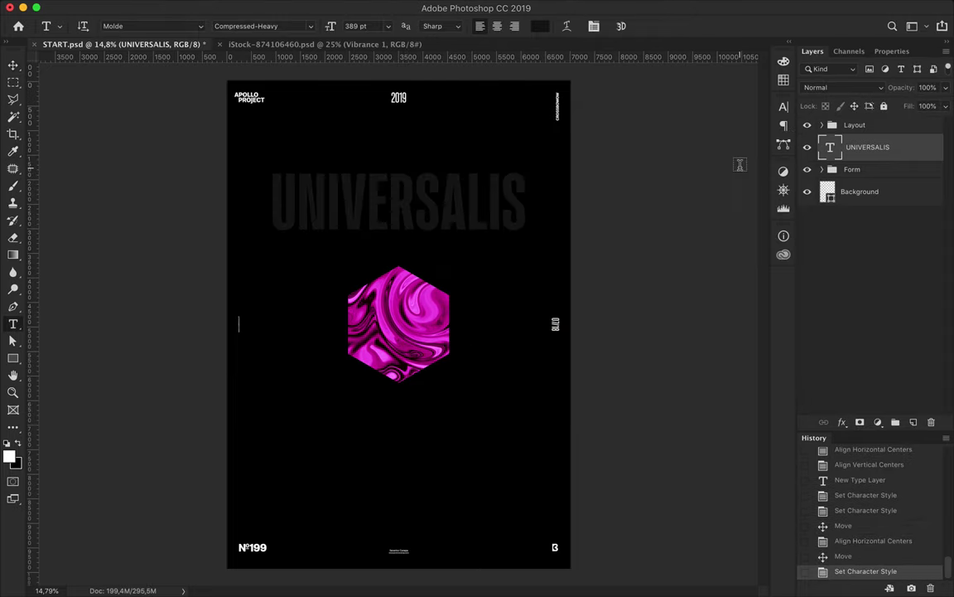
{"action": "left_click", "coordinate": [543, 26]}
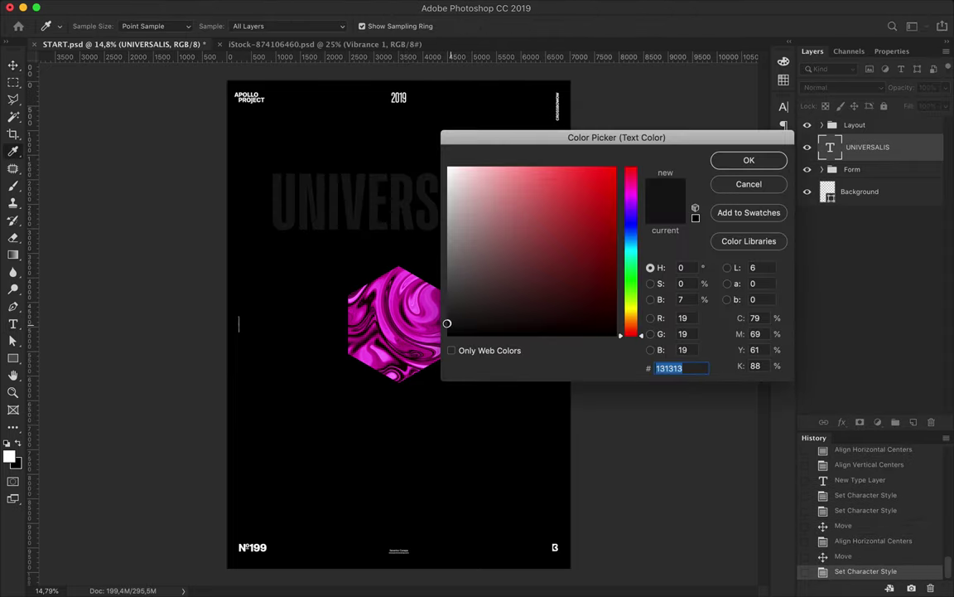
{"action": "left_click", "coordinate": [729, 159]}
Step: Stretch UNIVERSALIS with Free Transform to span the full page width
{"action": "key", "text": "v"}
{"action": "key", "text": "ctrl+t"}
{"action": "left_click_drag", "start_coordinate": [404, 169], "coordinate": [403, 124]}
{"action": "key", "text": "Return"}
Step: Add an APOLLO text layer over the hexagon
{"action": "key", "text": "t"}
{"action": "left_click", "coordinate": [284, 324]}
{"action": "type", "text": "APOLLO"}
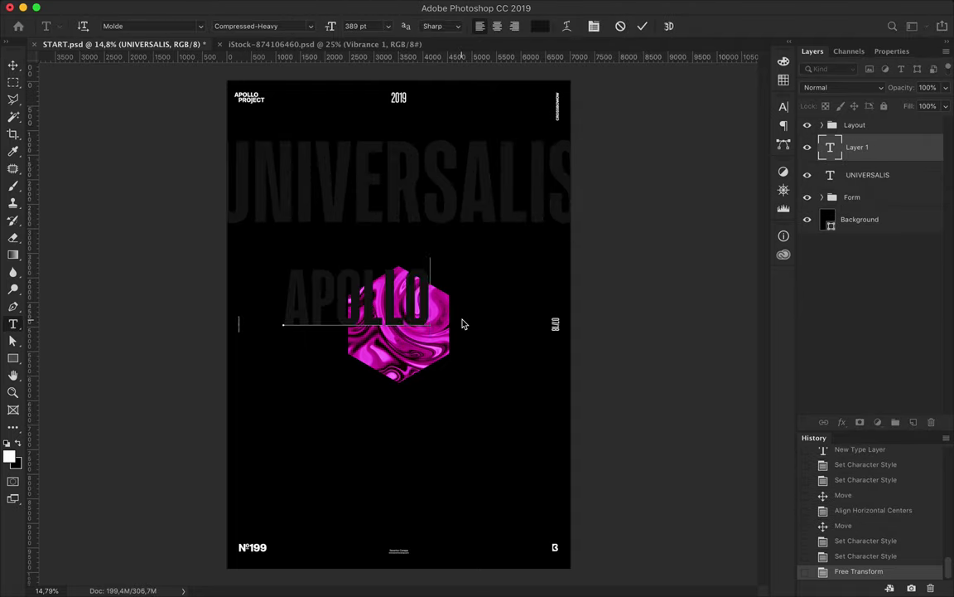
{"action": "key", "text": "ctrl+Return"}
{"action": "left_click", "coordinate": [158, 26]}
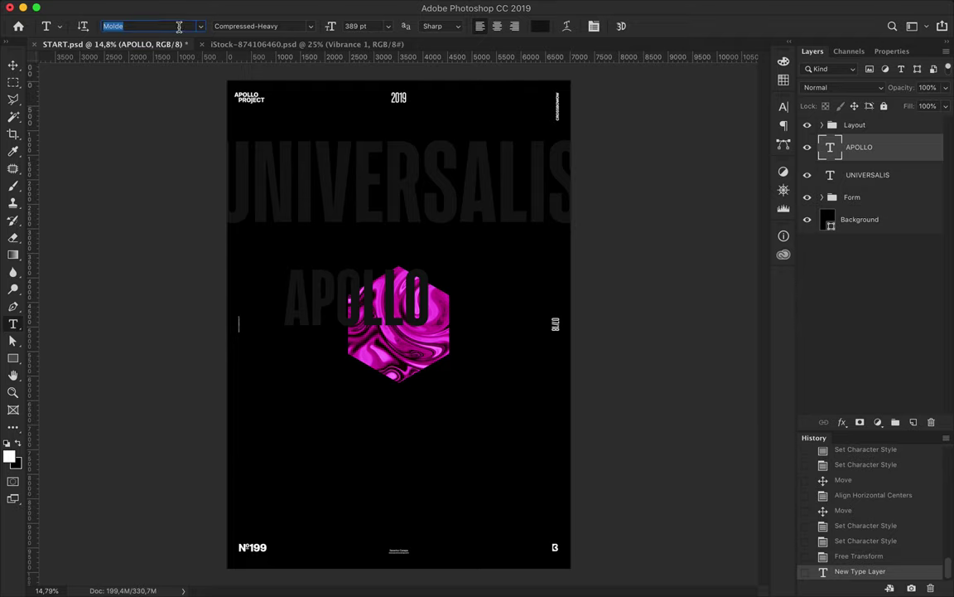
Step: Set APOLLO to the TT Squares font at 55 pt
{"action": "type", "text": "TT Squares"}
{"action": "left_click", "coordinate": [192, 126]}
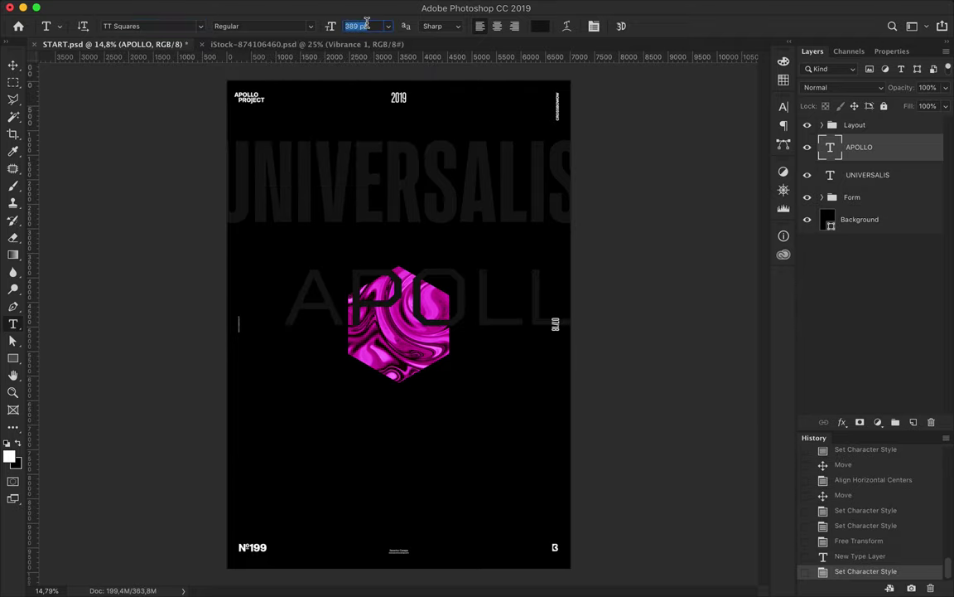
{"action": "type", "text": "5"}
{"action": "key", "text": "Return"}
Step: Colour APOLLO magenta sampled from the hexagon, with a white #ffffff A
{"action": "left_click", "coordinate": [544, 27]}
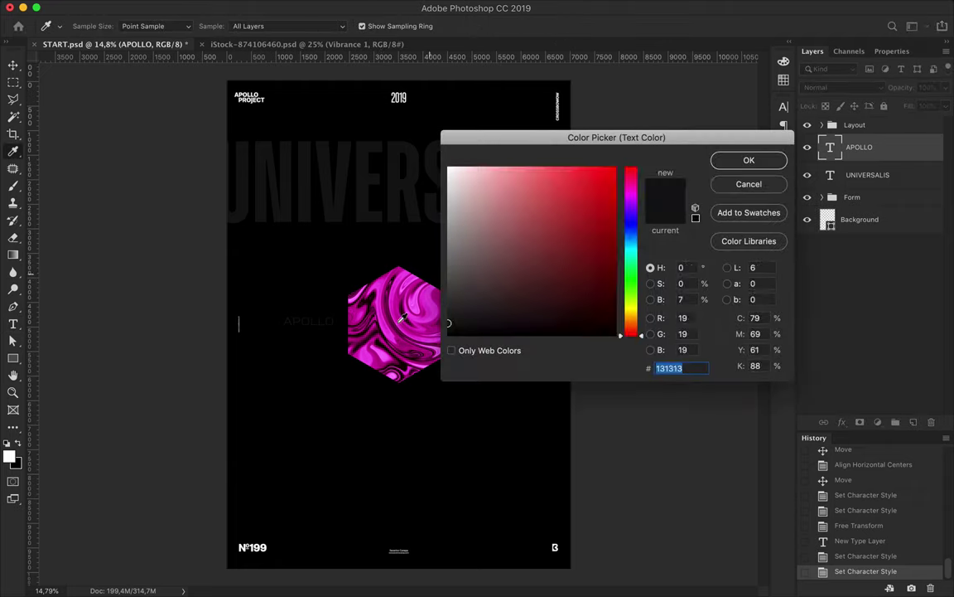
{"action": "left_click", "coordinate": [398, 319]}
{"action": "key", "text": "Return"}
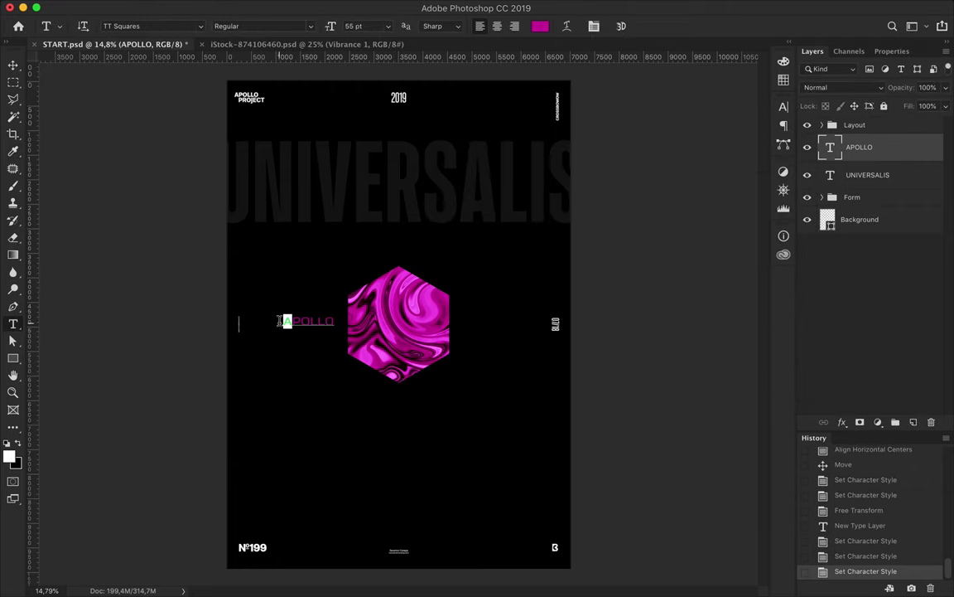
{"action": "left_click", "coordinate": [540, 25]}
{"action": "type", "text": "ffffff"}
{"action": "left_click", "coordinate": [749, 160]}
{"action": "left_click", "coordinate": [15, 65]}
Step: Centre APOLLO above UNIVERSALIS and widen its letter tracking to 1600
{"action": "left_click_drag", "start_coordinate": [315, 314], "coordinate": [406, 171]}
{"action": "left_click", "coordinate": [291, 25]}
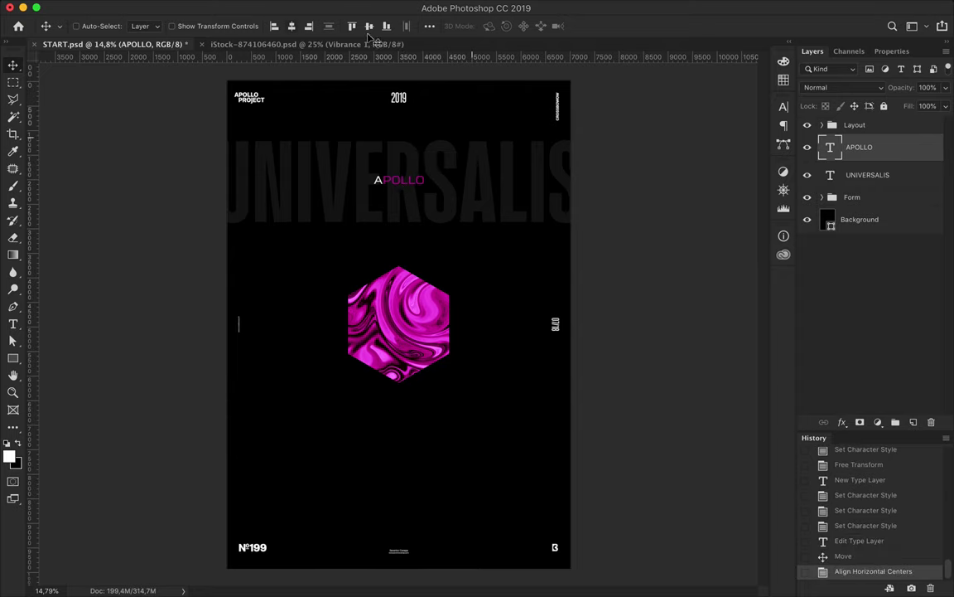
{"action": "key", "text": "t"}
{"action": "left_click", "coordinate": [783, 106]}
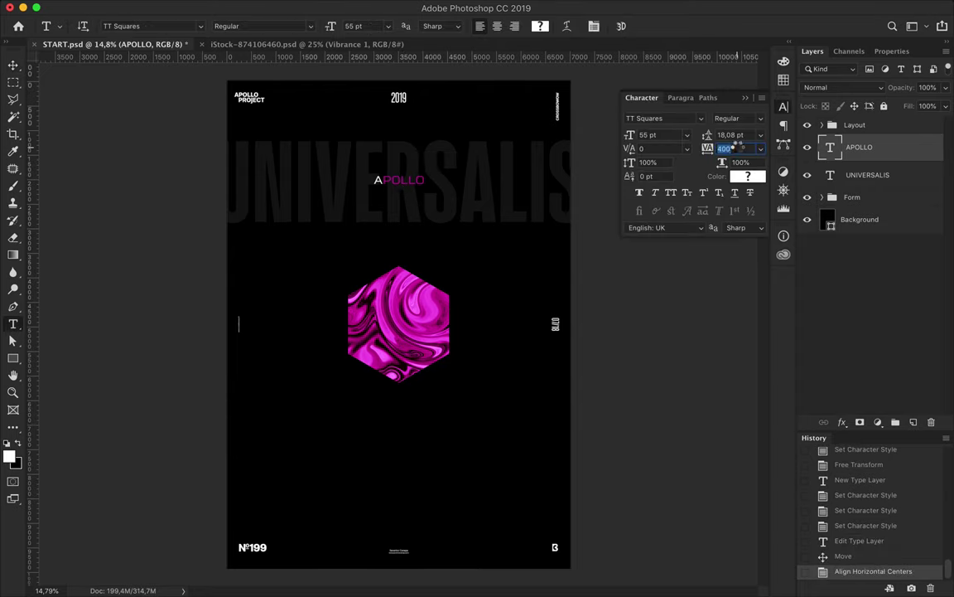
{"action": "type", "text": "800"}
{"action": "key", "text": "Return"}
{"action": "type", "text": "1600"}
{"action": "key", "text": "Return"}
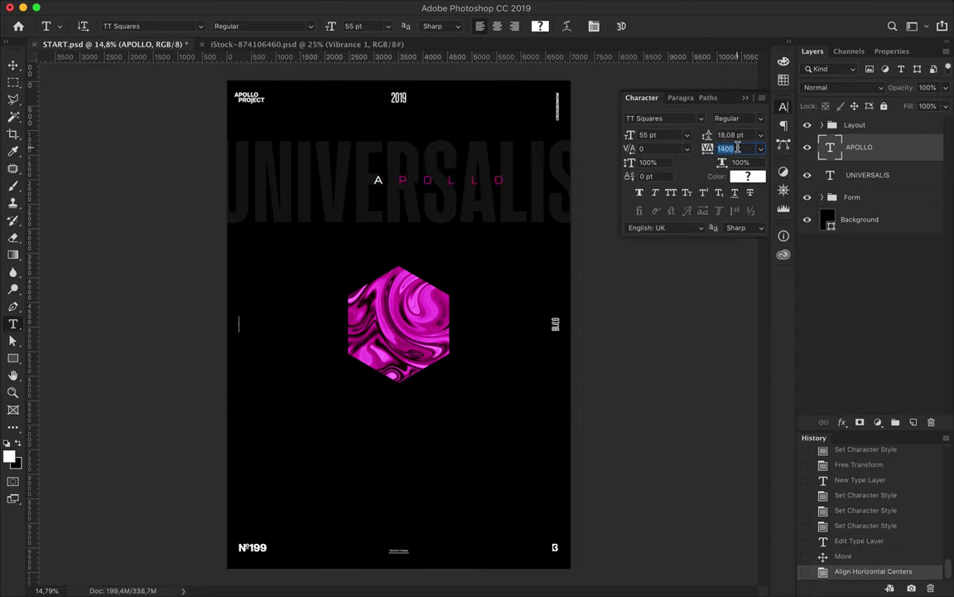
{"action": "key", "text": "v"}
{"action": "left_click_drag", "start_coordinate": [478, 191], "coordinate": [419, 143]}
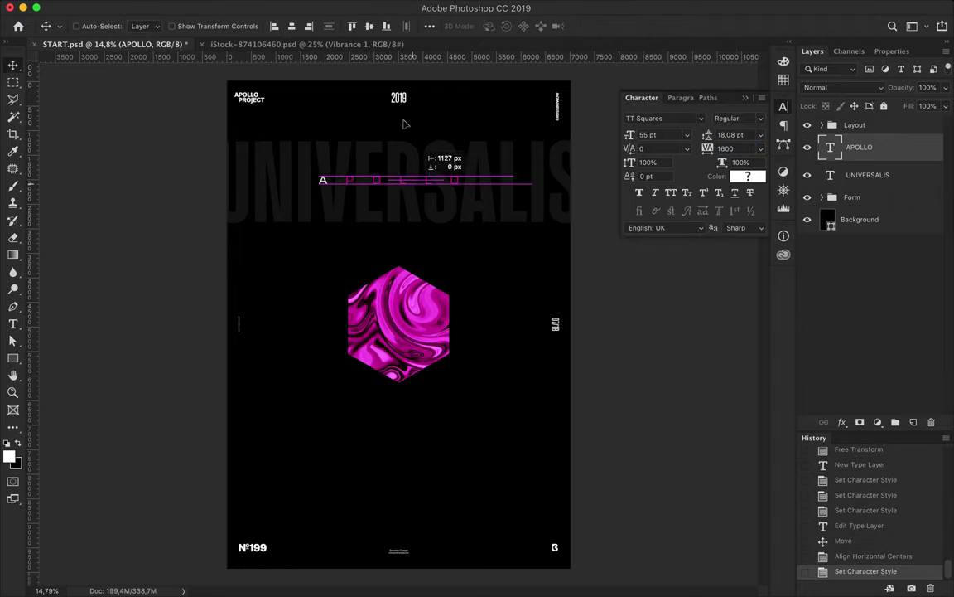
Step: Duplicate APOLLO and UNIVERSALIS and centre the copies vertically on each other
{"action": "left_click", "coordinate": [880, 181], "text": "shift"}
{"action": "left_click_drag", "start_coordinate": [880, 181], "coordinate": [880, 191]}
{"action": "left_click", "coordinate": [429, 26]}
{"action": "left_click", "coordinate": [454, 143]}
{"action": "left_click", "coordinate": [458, 135]}
{"action": "left_click", "coordinate": [371, 26]}
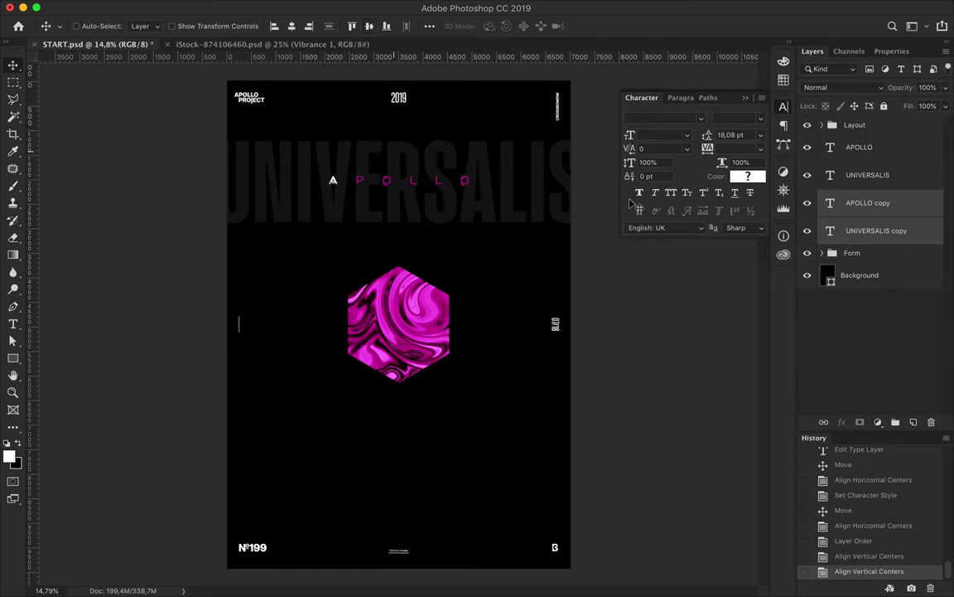
Step: Centre APOLLO vertically on UNIVERSALIS and move the copies near the poster bottom
{"action": "left_click", "coordinate": [867, 174]}
{"action": "left_click", "coordinate": [859, 147], "text": "shift"}
{"action": "left_click", "coordinate": [370, 26]}
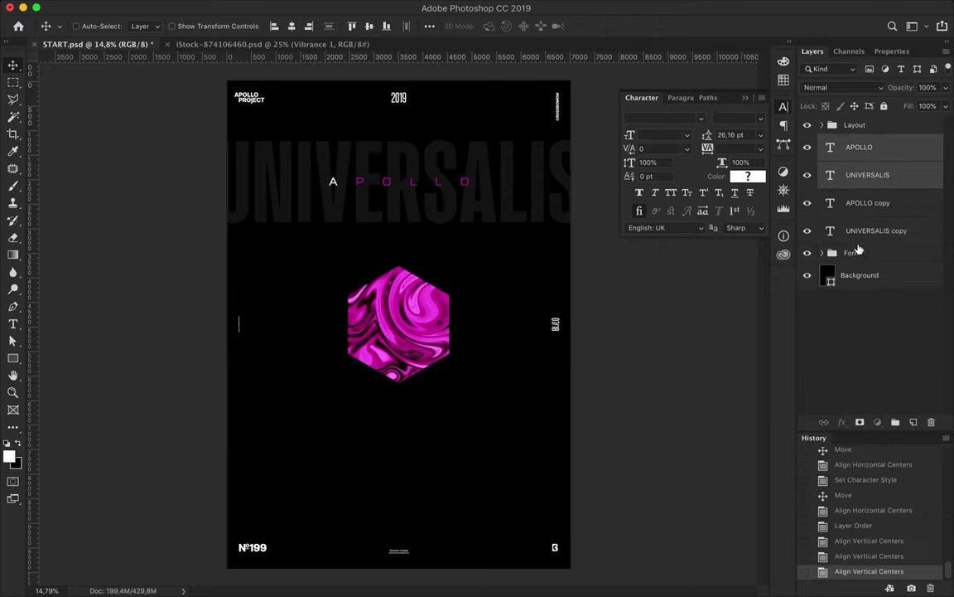
{"action": "left_click", "coordinate": [877, 231]}
{"action": "left_click", "coordinate": [869, 202], "text": "shift"}
{"action": "left_click_drag", "start_coordinate": [541, 179], "coordinate": [505, 453]}
Step: Retype the lower copies as #7 and 365°
{"action": "key", "text": "t"}
{"action": "left_click", "coordinate": [496, 453]}
{"action": "key", "text": "ctrl+a"}
{"action": "type", "text": "#7"}
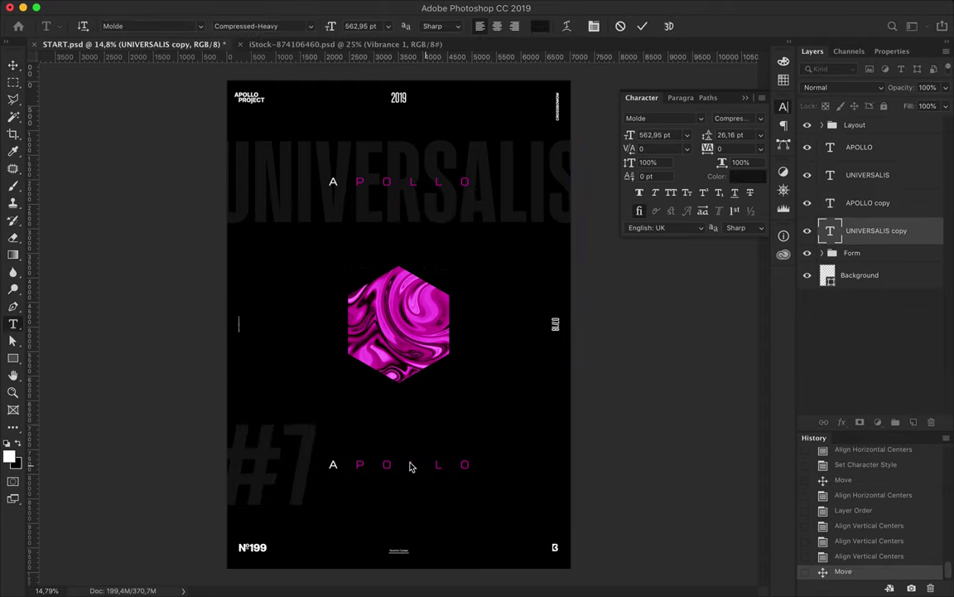
{"action": "left_click", "coordinate": [409, 463]}
{"action": "key", "text": "ctrl+a"}
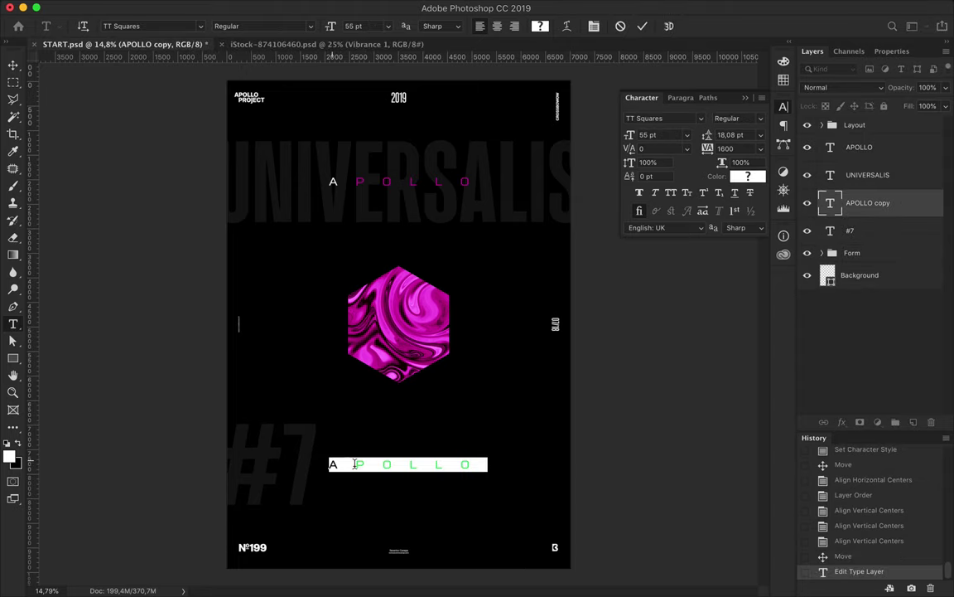
{"action": "double_click", "coordinate": [332, 462]}
{"action": "type", "text": "3"}
{"action": "left_click_drag", "start_coordinate": [340, 465], "coordinate": [483, 479]}
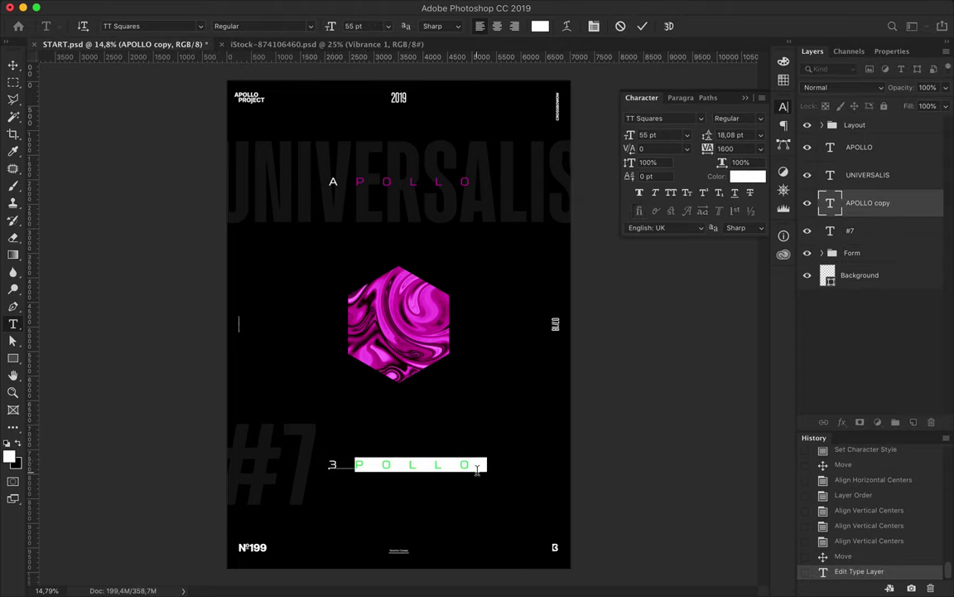
{"action": "left_click", "coordinate": [295, 466]}
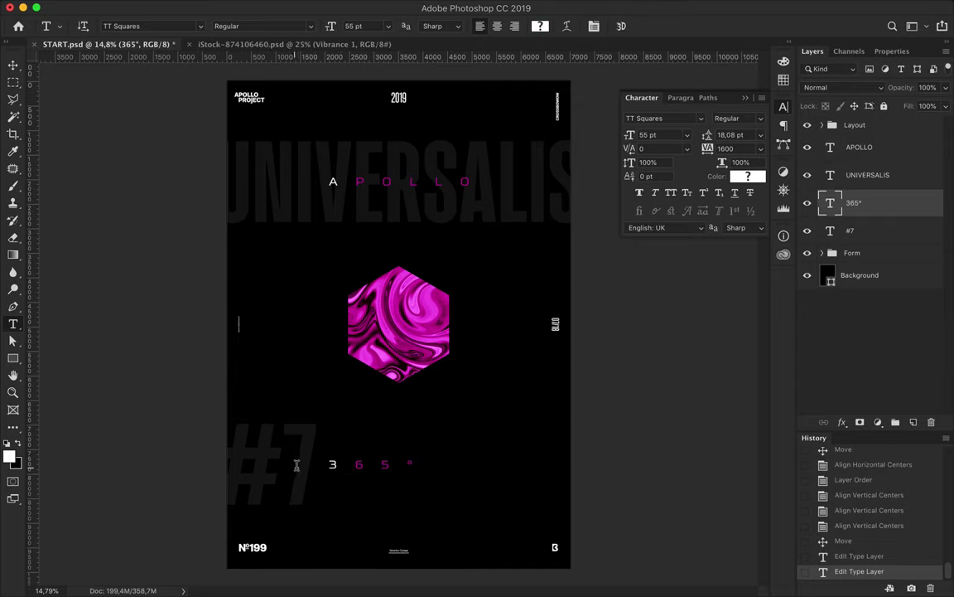
Step: Centre #7 and 365° horizontally relative to the canvas
{"action": "key", "text": "v"}
{"action": "left_click", "coordinate": [277, 427], "text": "shift"}
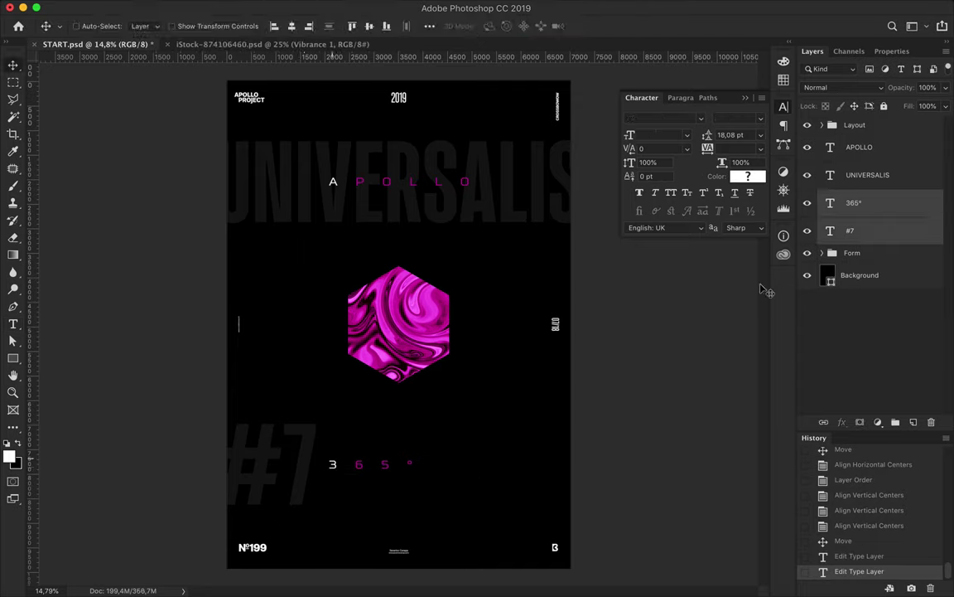
{"action": "left_click", "coordinate": [291, 26]}
{"action": "left_click", "coordinate": [429, 26]}
{"action": "left_click", "coordinate": [471, 148]}
{"action": "left_click", "coordinate": [464, 155]}
{"action": "left_click", "coordinate": [387, 63]}
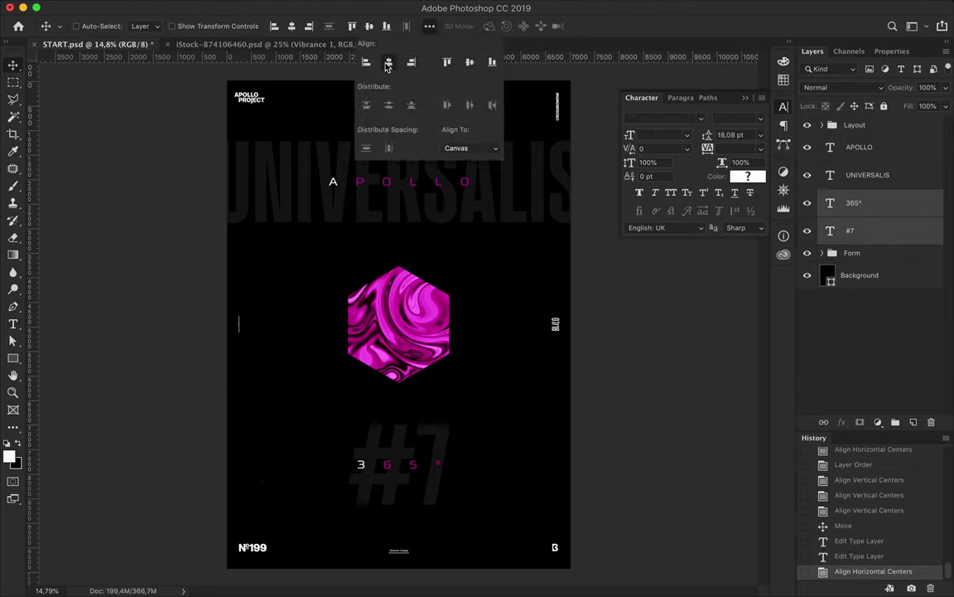
{"action": "left_click", "coordinate": [387, 63]}
Step: Shrink APOLLO and 365° to 46 pt and centre them horizontally
{"action": "left_click", "coordinate": [857, 202]}
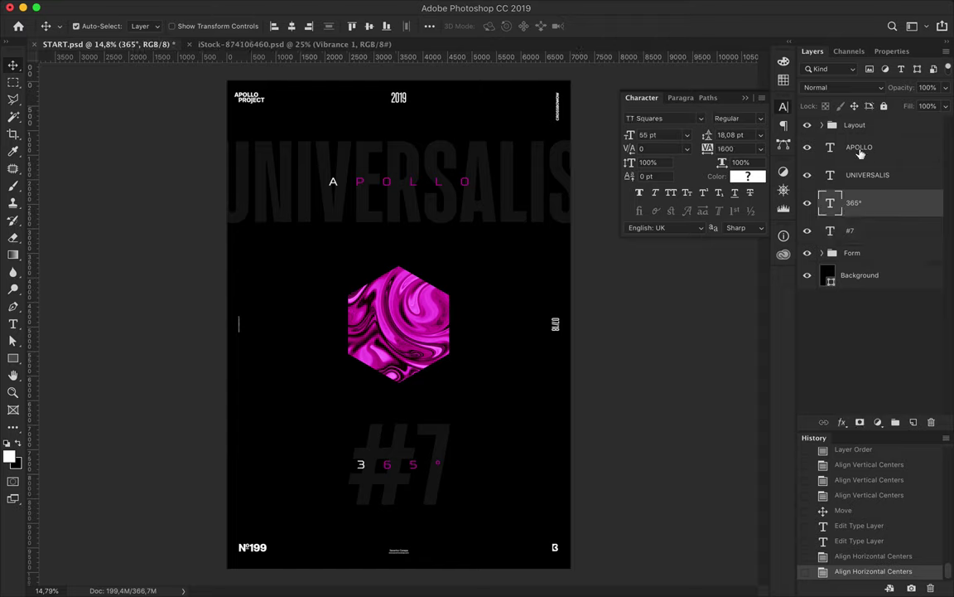
{"action": "left_click", "coordinate": [878, 147], "text": "super"}
{"action": "key", "text": "Down"}
{"action": "key", "text": "Down"}
{"action": "key", "text": "Down"}
{"action": "key", "text": "Down"}
{"action": "key", "text": "Down"}
{"action": "key", "text": "Down"}
{"action": "key", "text": "Down"}
{"action": "key", "text": "Down"}
{"action": "left_click", "coordinate": [291, 26]}
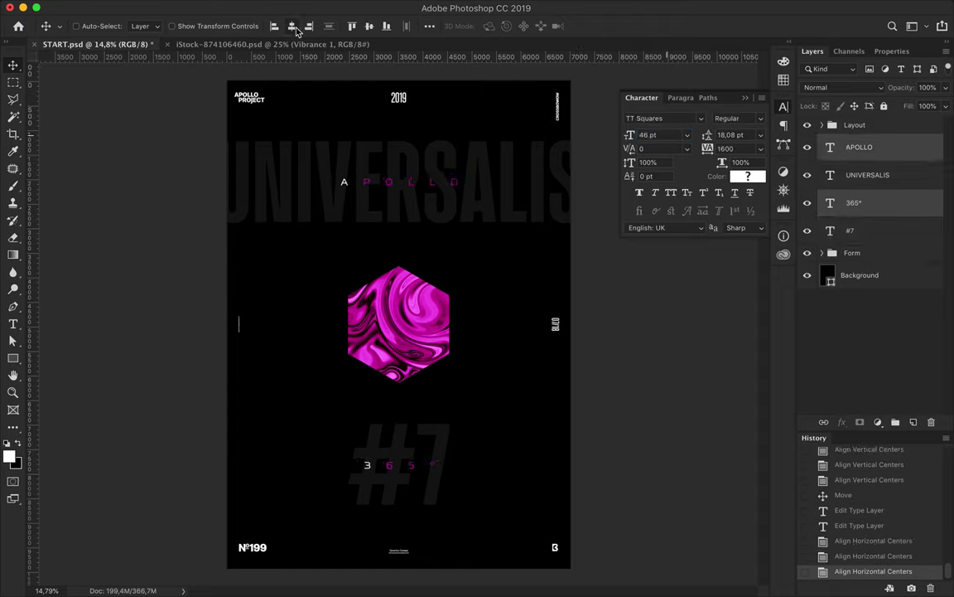
Step: Place an APOLLO copy at the left and rotate it to run vertically
{"action": "left_click", "coordinate": [868, 175]}
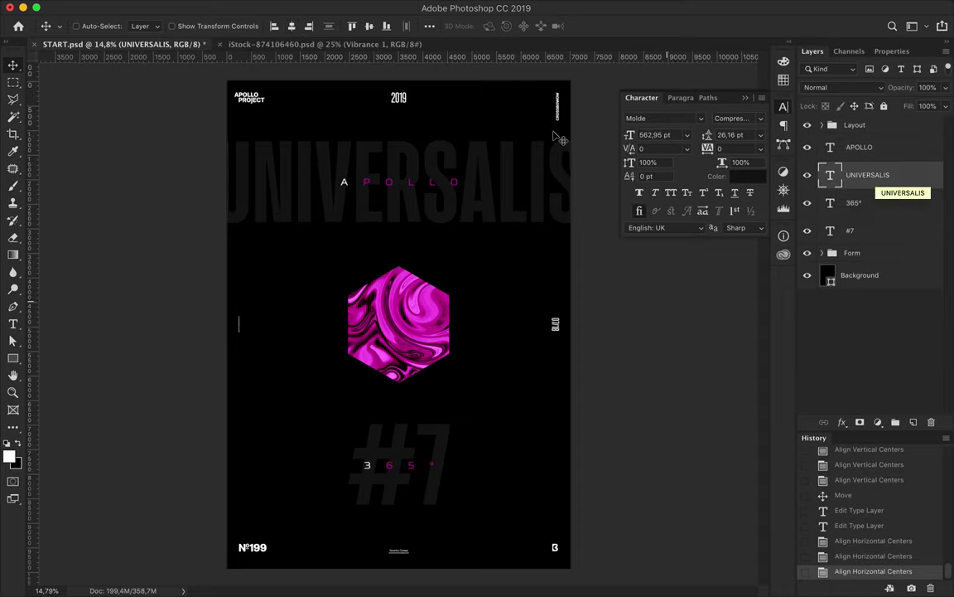
{"action": "mouse_move", "coordinate": [348, 168]}
{"action": "left_mouse_down"}
{"action": "mouse_move", "coordinate": [282, 315]}
{"action": "mouse_move", "coordinate": [391, 187]}
{"action": "mouse_move", "coordinate": [342, 342]}
{"action": "left_mouse_up"}
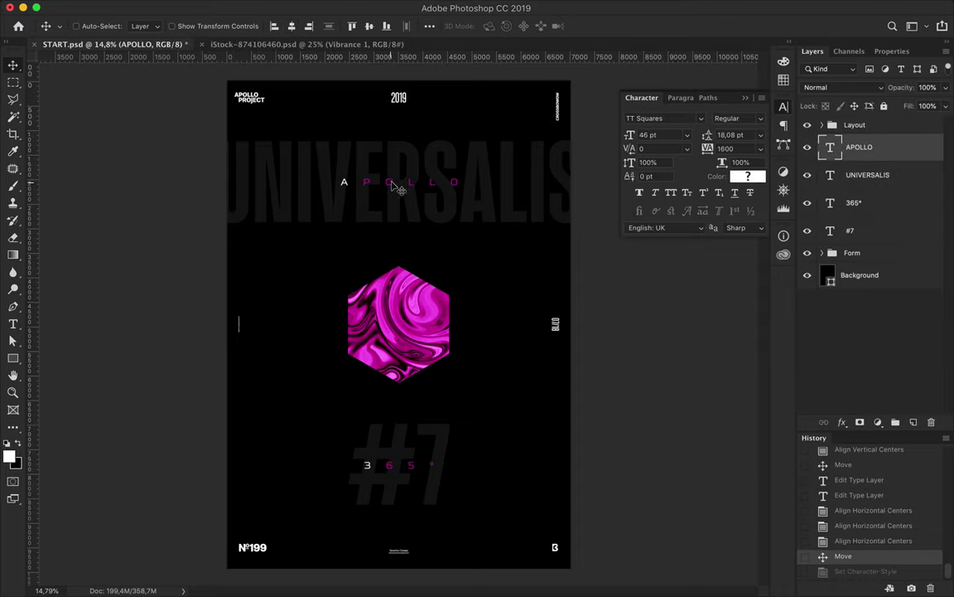
{"action": "key", "text": "ctrl+t"}
{"action": "left_click_drag", "start_coordinate": [377, 287], "coordinate": [297, 314]}
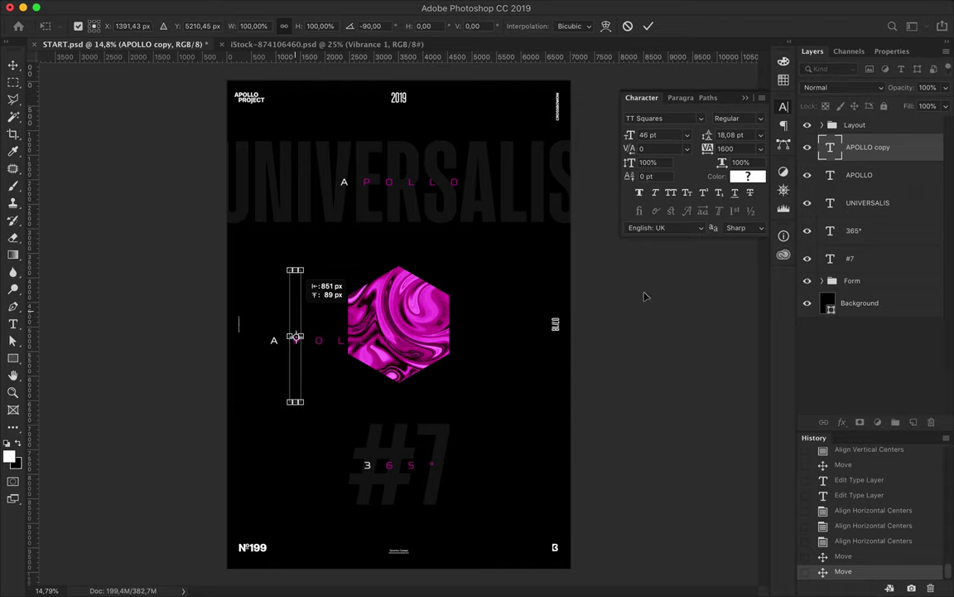
Step: Enlarge the Polygon 1 hexagon to about 132% after committing the APOLLO rotation
{"action": "key", "text": "Return"}
{"action": "left_click", "coordinate": [822, 280]}
{"action": "scroll", "coordinate": [883, 332], "scroll_direction": "down", "scroll_amount": 1}
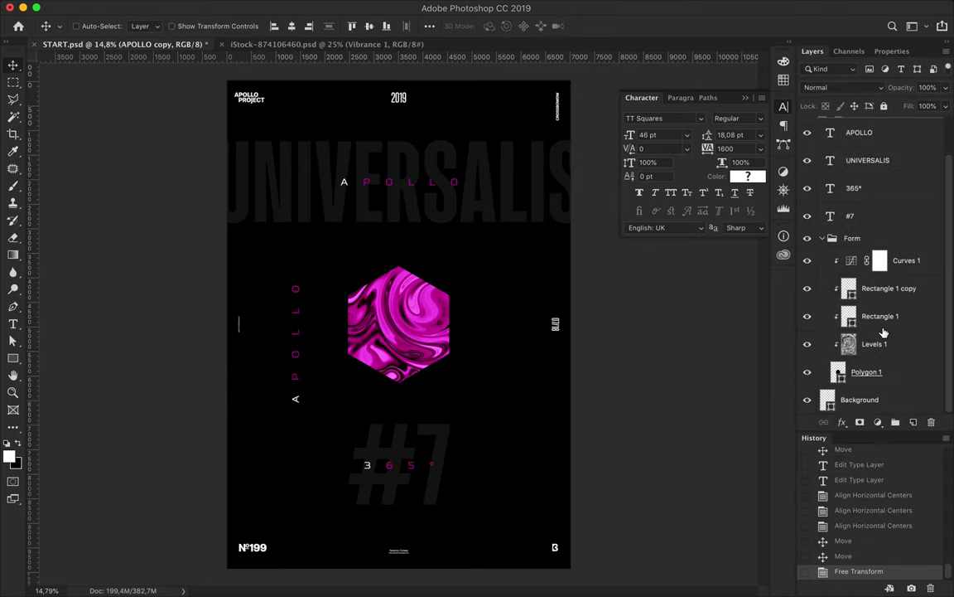
{"action": "left_click", "coordinate": [867, 371]}
{"action": "key", "text": "ctrl+t"}
{"action": "left_click_drag", "start_coordinate": [450, 381], "coordinate": [465, 402]}
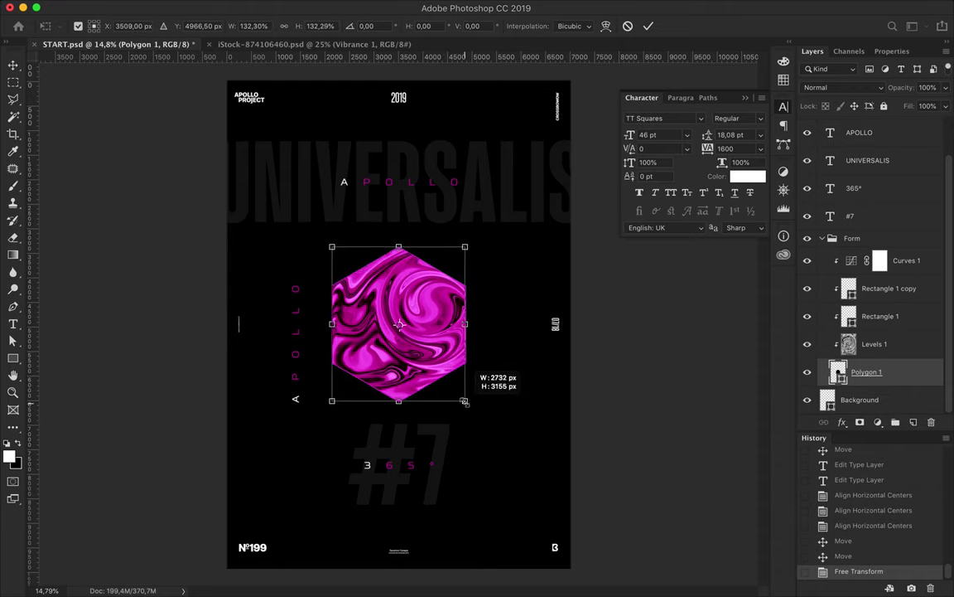
{"action": "key", "text": "Return"}
Step: Duplicate the vertical text, retype it PURPLE and position it beside the hexagon
{"action": "left_click_drag", "start_coordinate": [297, 351], "coordinate": [297, 389]}
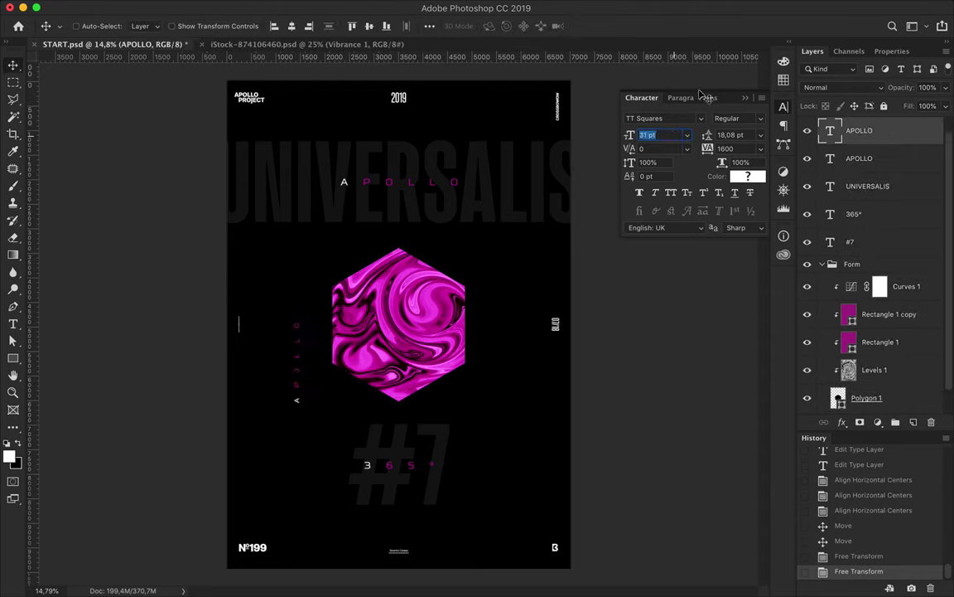
{"action": "double_click", "coordinate": [296, 383]}
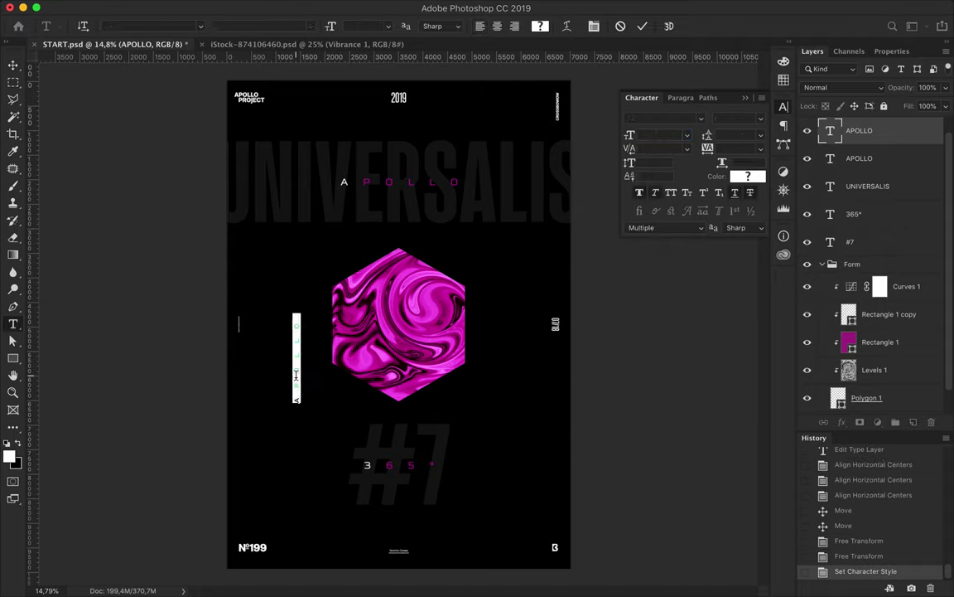
{"action": "key", "text": "ctrl+a"}
{"action": "type", "text": "PURPLE"}
{"action": "mouse_move", "coordinate": [296, 316]}
{"action": "left_mouse_down"}
{"action": "mouse_move", "coordinate": [283, 332]}
{"action": "mouse_move", "coordinate": [517, 328]}
{"action": "left_mouse_up"}
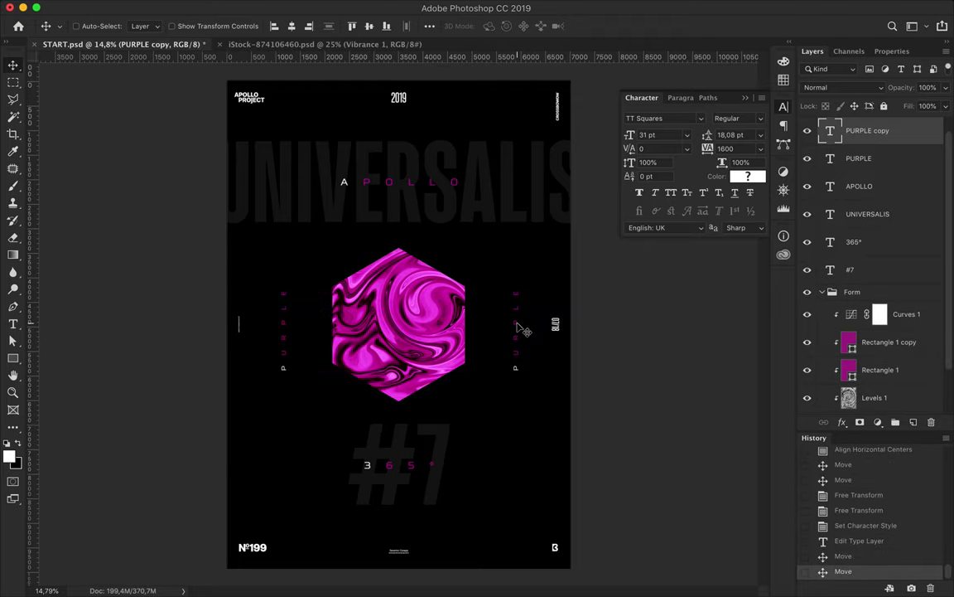
Step: Flip a PURPLE copy upside down and retype it as GAZ
{"action": "key", "text": "ctrl+t"}
{"action": "left_click_drag", "start_coordinate": [523, 375], "coordinate": [552, 398]}
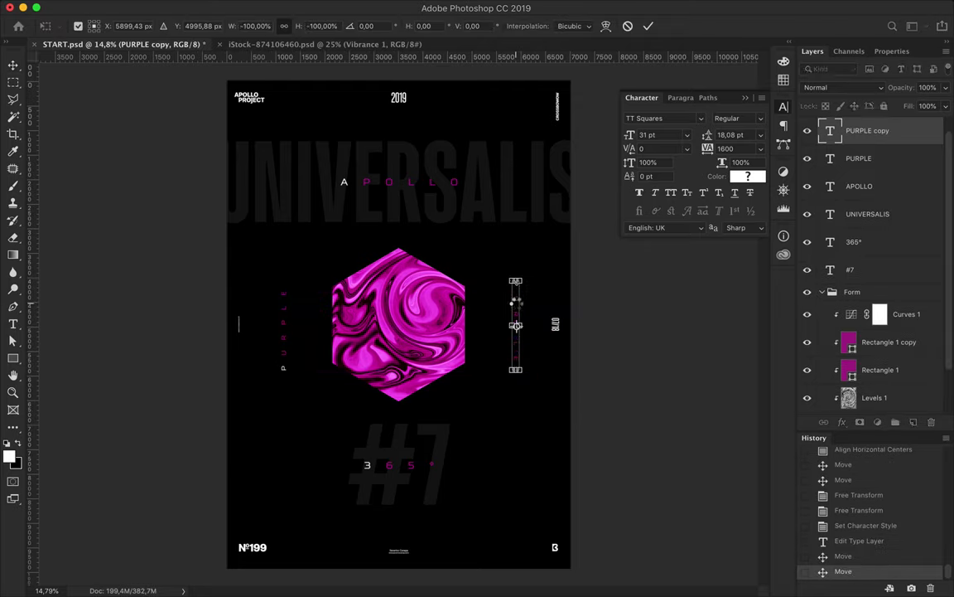
{"action": "key", "text": "Return"}
{"action": "key", "text": "t"}
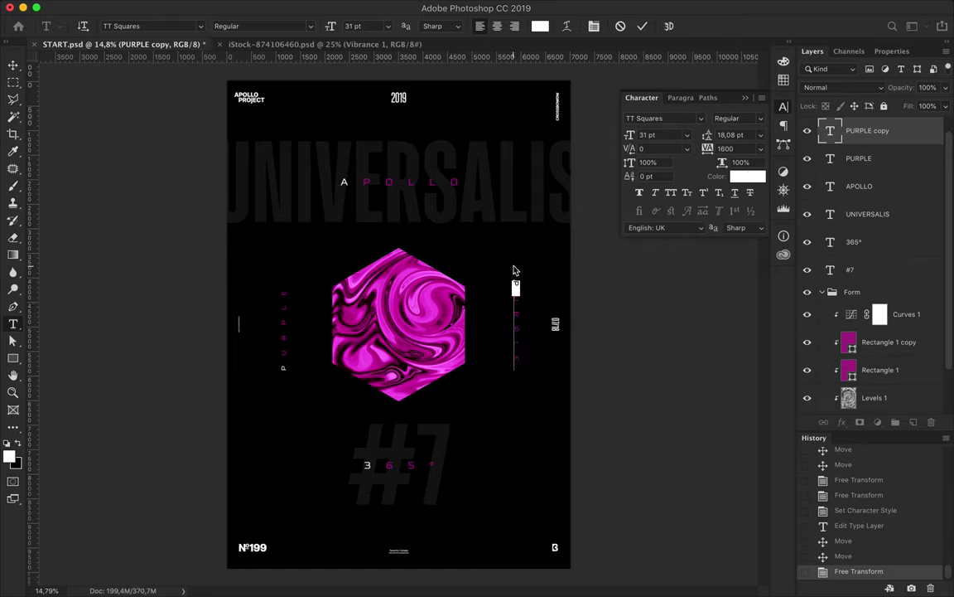
{"action": "key", "text": "ctrl+a"}
{"action": "type", "text": "GAZ"}
{"action": "key", "text": "ctrl+Return"}
Step: Centre GAZ vertically, group it with PURPLE, and centre the group horizontally
{"action": "key", "text": "v"}
{"action": "left_click", "coordinate": [371, 25]}
{"action": "left_click", "coordinate": [862, 172], "text": "shift"}
{"action": "left_click", "coordinate": [895, 422]}
{"action": "left_click", "coordinate": [292, 26]}
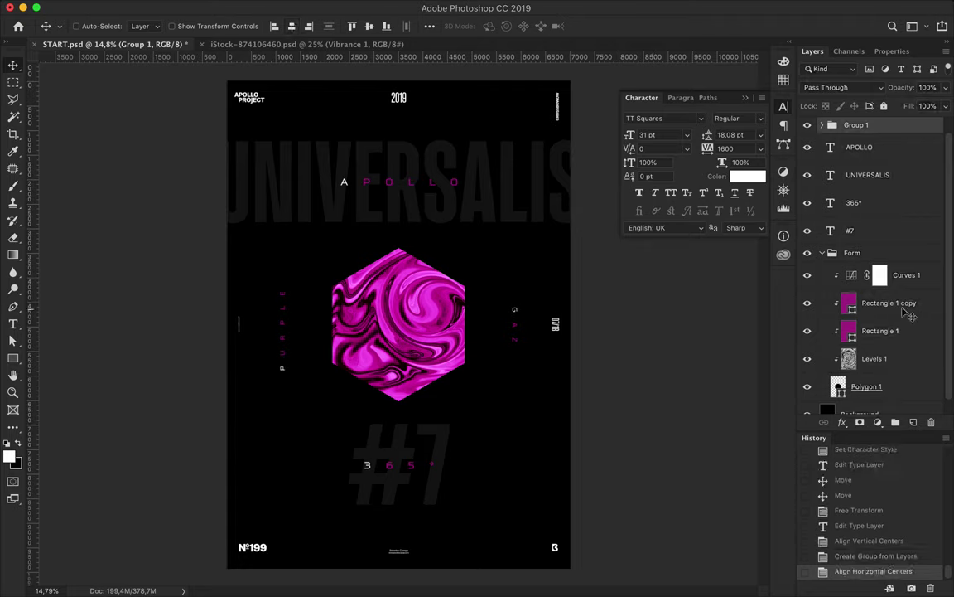
Step: Set the PURPLE and GAZ text to 29 pt and centre Group 1 vertically
{"action": "left_click", "coordinate": [828, 125]}
{"action": "left_click", "coordinate": [664, 134]}
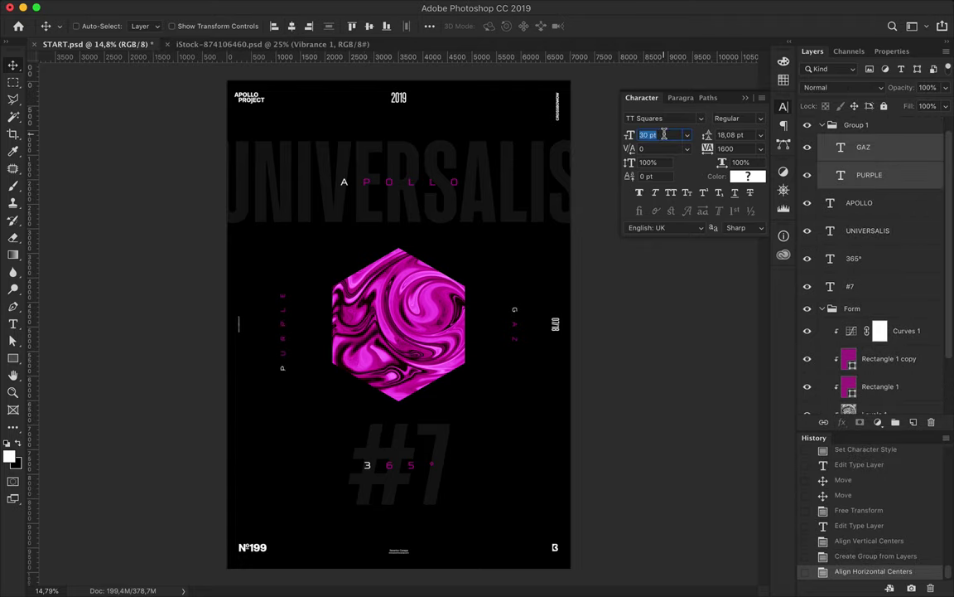
{"action": "left_click", "coordinate": [369, 26]}
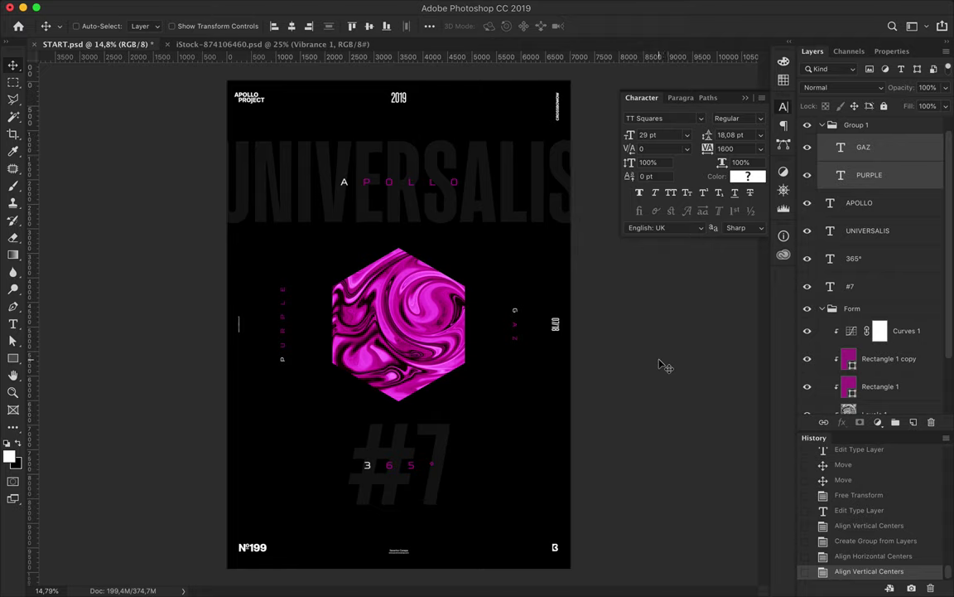
{"action": "key", "text": "Return"}
{"action": "left_click", "coordinate": [822, 125]}
{"action": "key", "text": "p"}
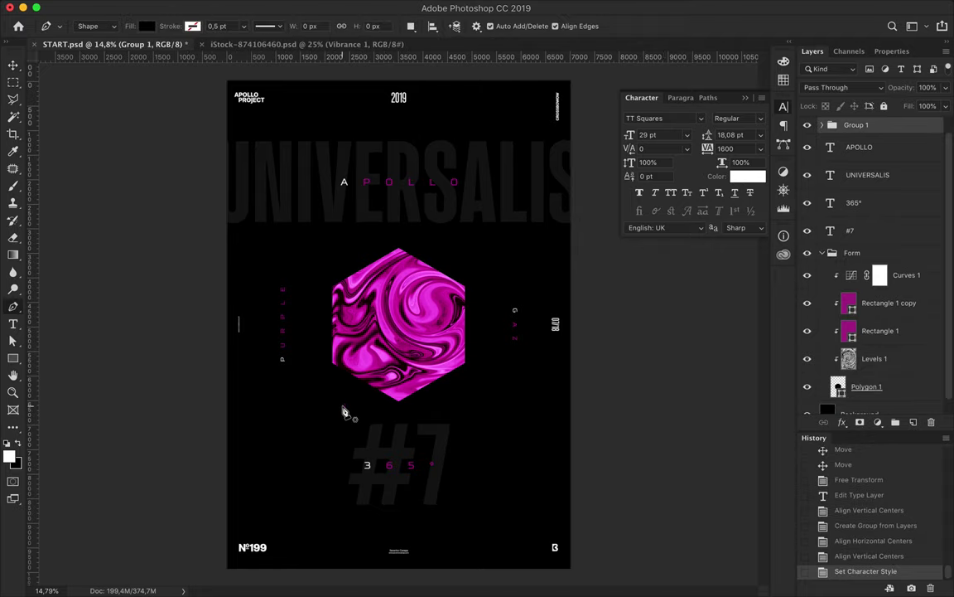
{"action": "left_click", "coordinate": [342, 405]}
Step: Draw the diagonal line across the hexagon with no fill and a white 15,5 pt stroke
{"action": "left_click", "coordinate": [452, 241]}
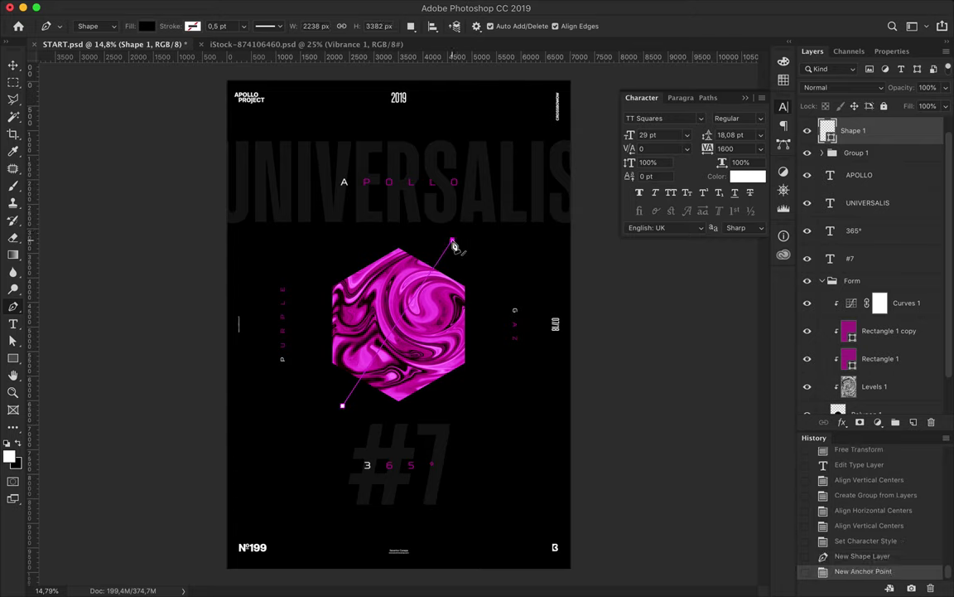
{"action": "key", "text": "a"}
{"action": "left_click", "coordinate": [197, 26]}
{"action": "left_click", "coordinate": [141, 52]}
{"action": "left_click", "coordinate": [243, 25]}
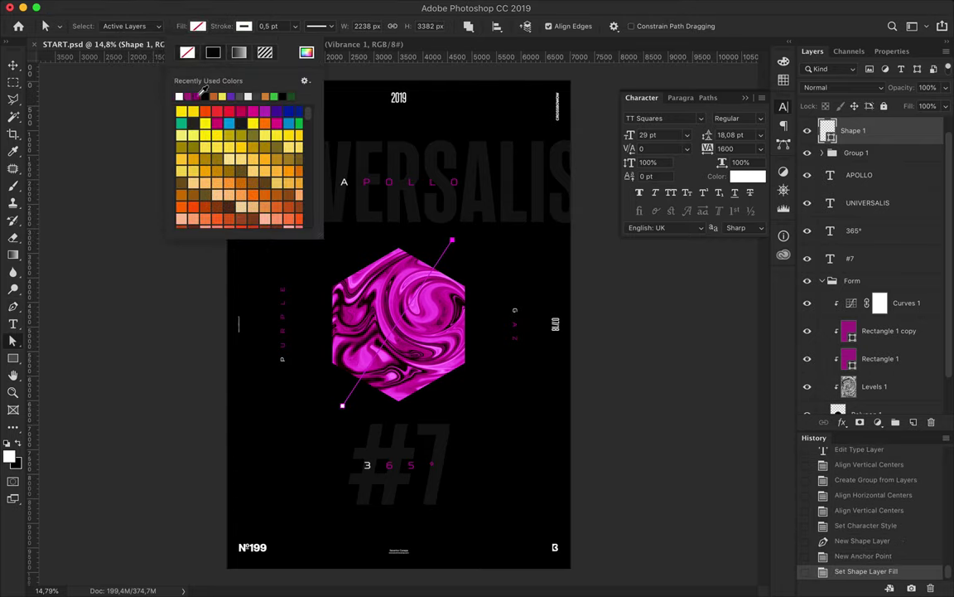
{"action": "left_click", "coordinate": [307, 52]}
{"action": "left_click", "coordinate": [746, 160]}
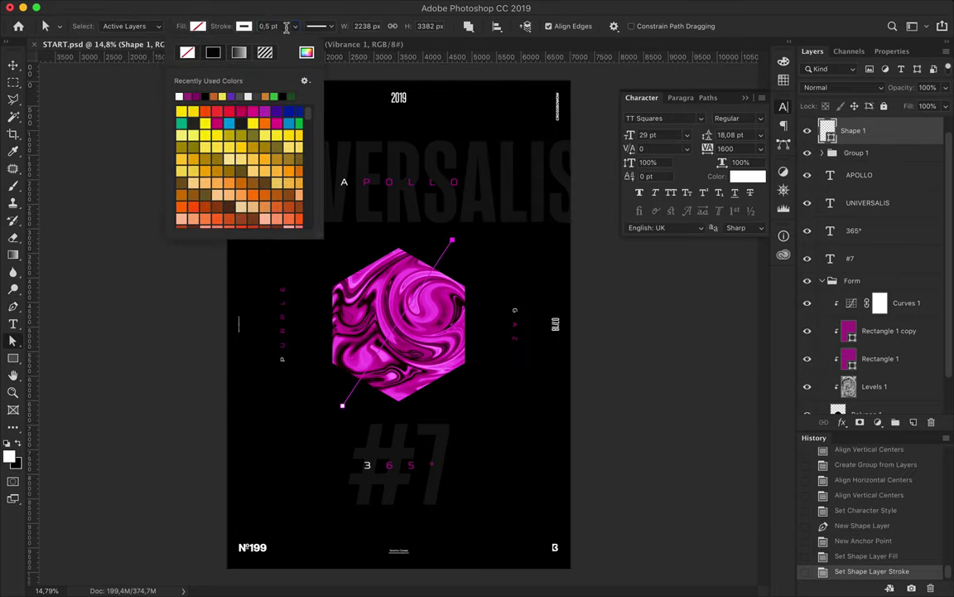
{"action": "left_click", "coordinate": [287, 27]}
{"action": "type", "text": "15,5"}
{"action": "key", "text": "Return"}
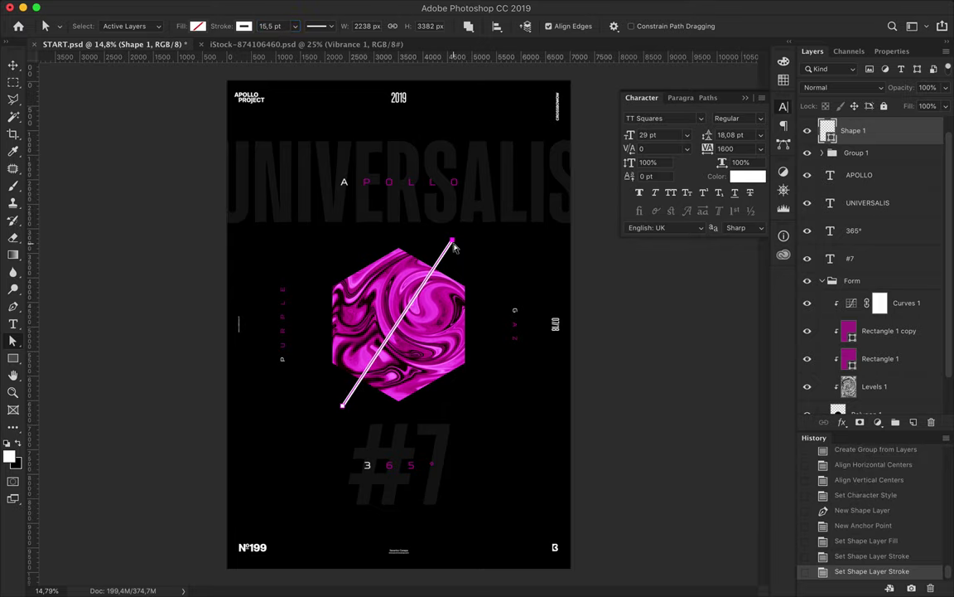
Step: Adjust the line's upper end, centre it on the poster, and duplicate its layer beneath
{"action": "left_click_drag", "start_coordinate": [450, 246], "coordinate": [452, 246]}
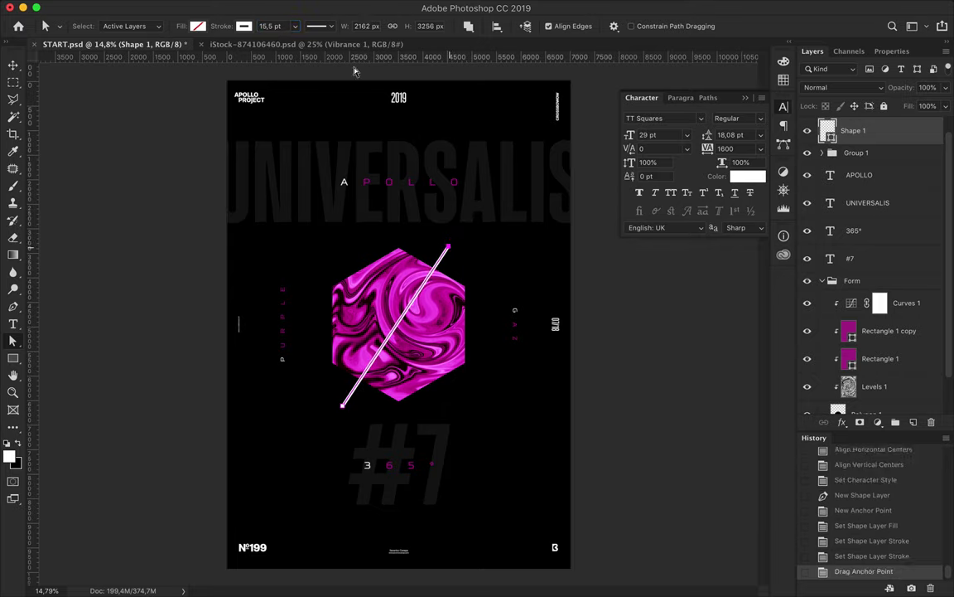
{"action": "key", "text": "v"}
{"action": "left_click", "coordinate": [291, 26]}
{"action": "left_click", "coordinate": [370, 26]}
{"action": "left_click", "coordinate": [370, 26]}
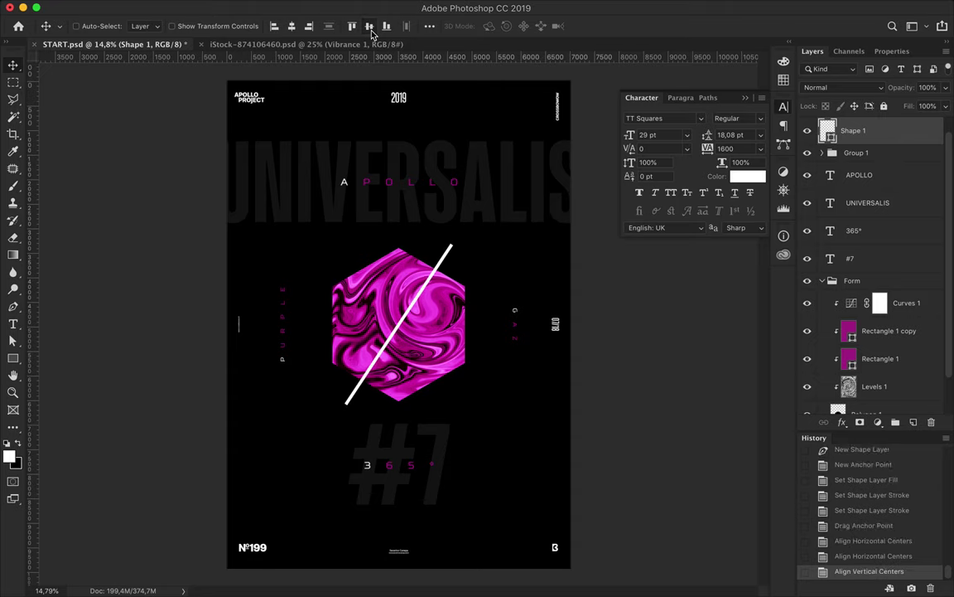
{"action": "scroll", "coordinate": [398, 329], "scroll_direction": "up", "scroll_amount": 3}
{"action": "left_click_drag", "start_coordinate": [863, 142], "coordinate": [863, 149]}
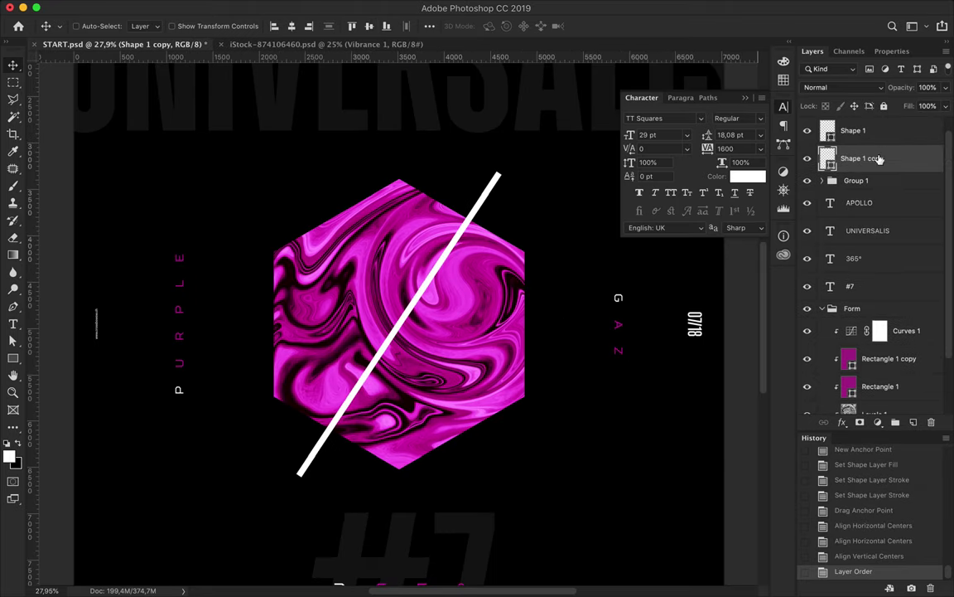
Step: Blur the copied line as a Smart Object with a Gaussian Blur of radius 85,4
{"action": "key", "text": "a"}
{"action": "left_click", "coordinate": [197, 26]}
{"action": "left_click", "coordinate": [327, 7]}
{"action": "left_click", "coordinate": [327, 6]}
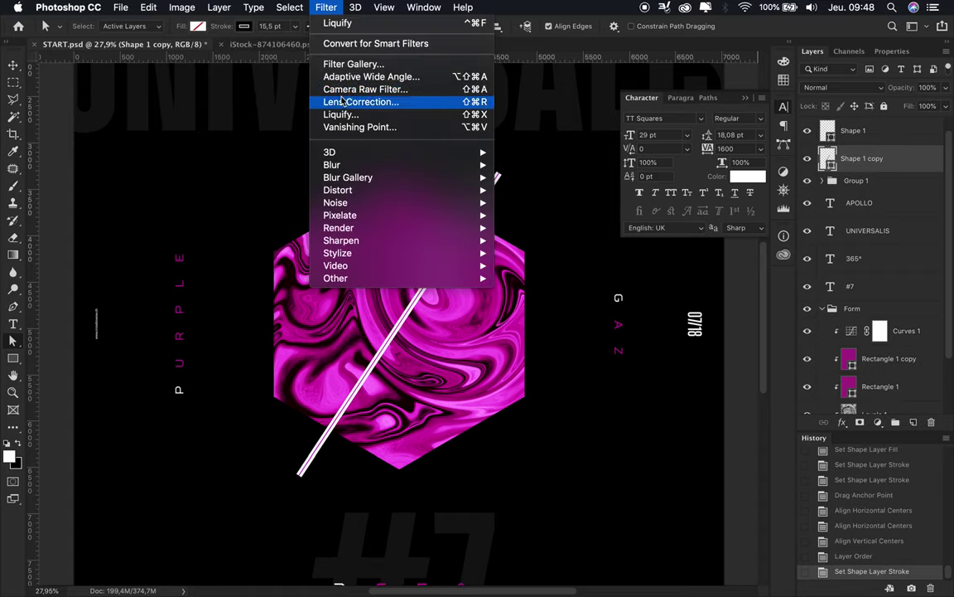
{"action": "mouse_move", "coordinate": [332, 164]}
{"action": "left_click", "coordinate": [539, 214]}
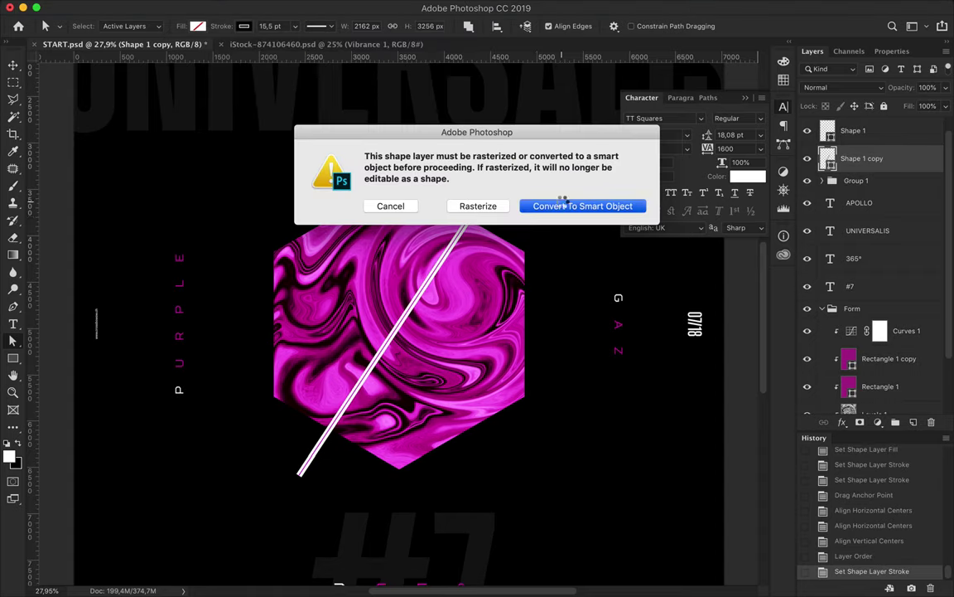
{"action": "left_click", "coordinate": [559, 204]}
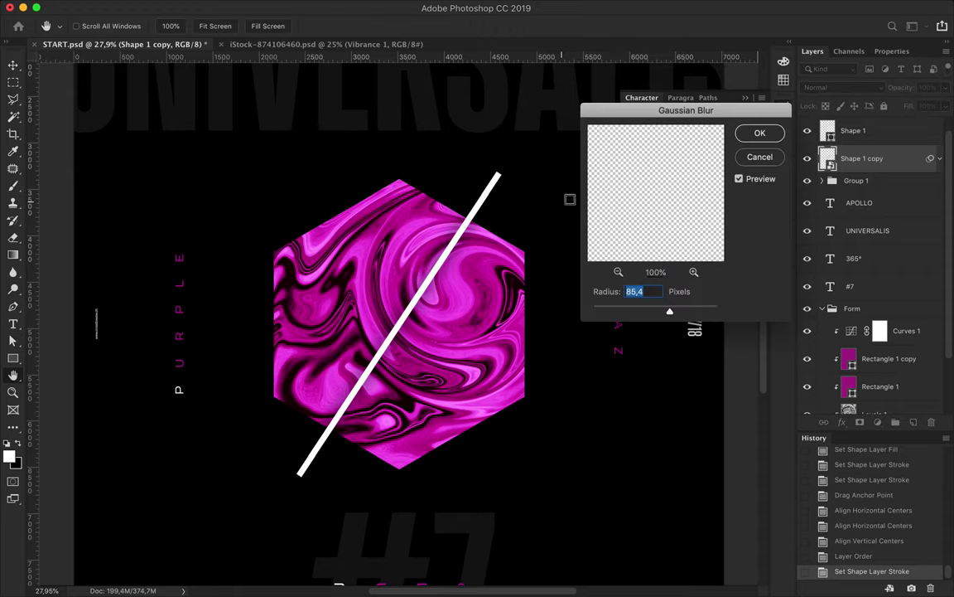
{"action": "key", "text": "Return"}
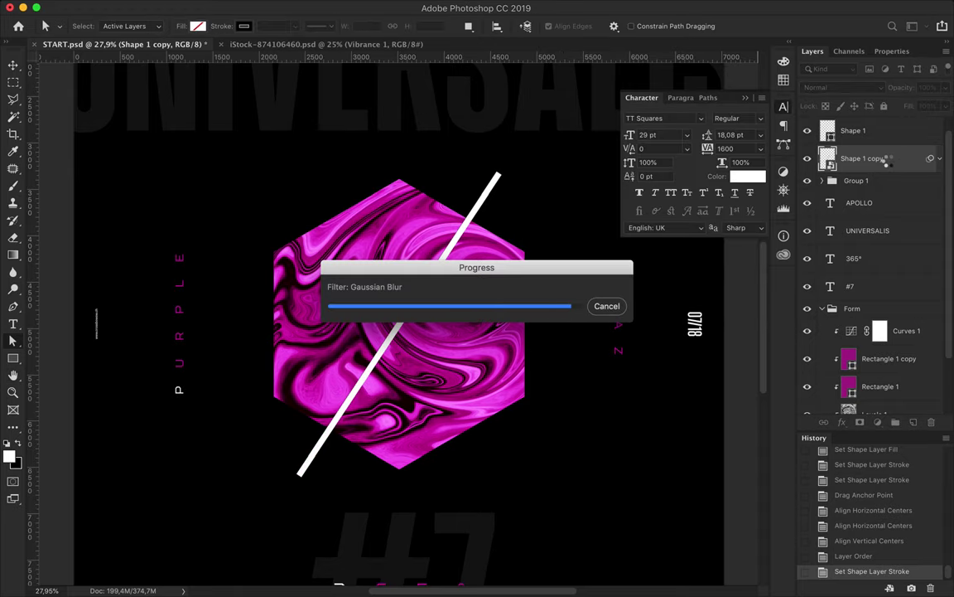
Step: Duplicate the blurred line, merge the blurred copies into one layer, and set it to Overlay
{"action": "key", "text": "ctrl+j"}
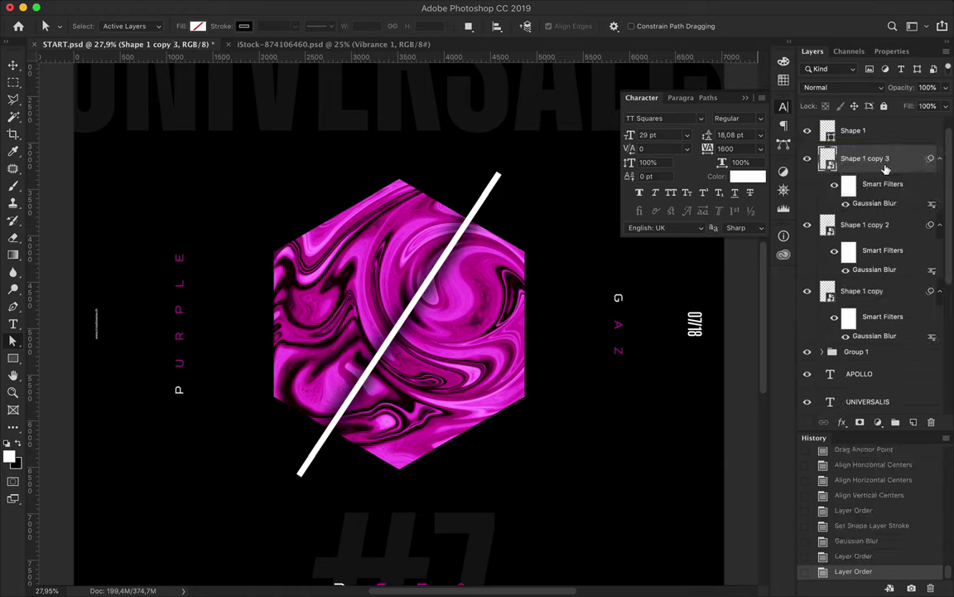
{"action": "left_click", "coordinate": [867, 290], "text": "shift"}
{"action": "key", "text": "ctrl+e"}
{"action": "left_click", "coordinate": [841, 87]}
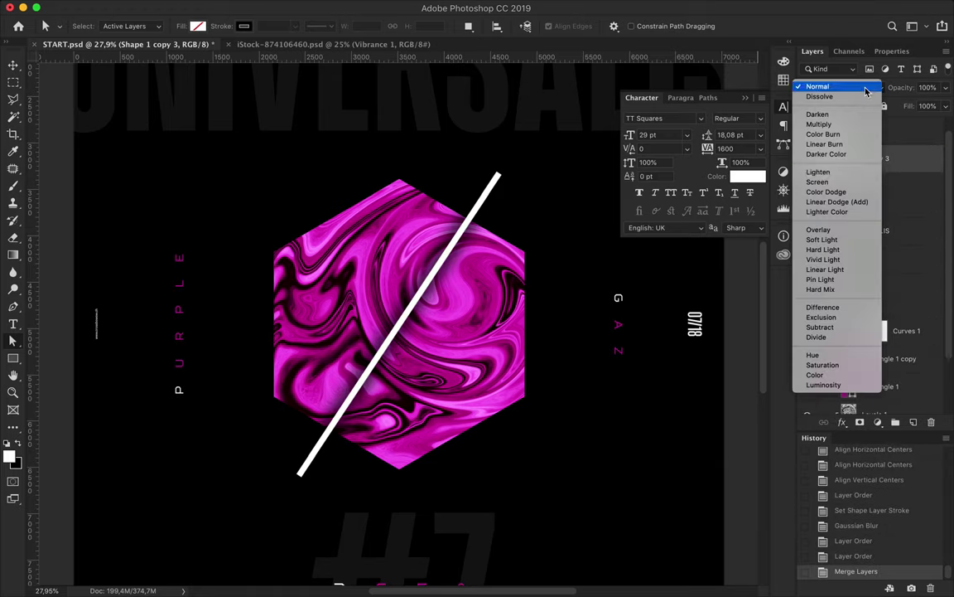
{"action": "left_click", "coordinate": [818, 229]}
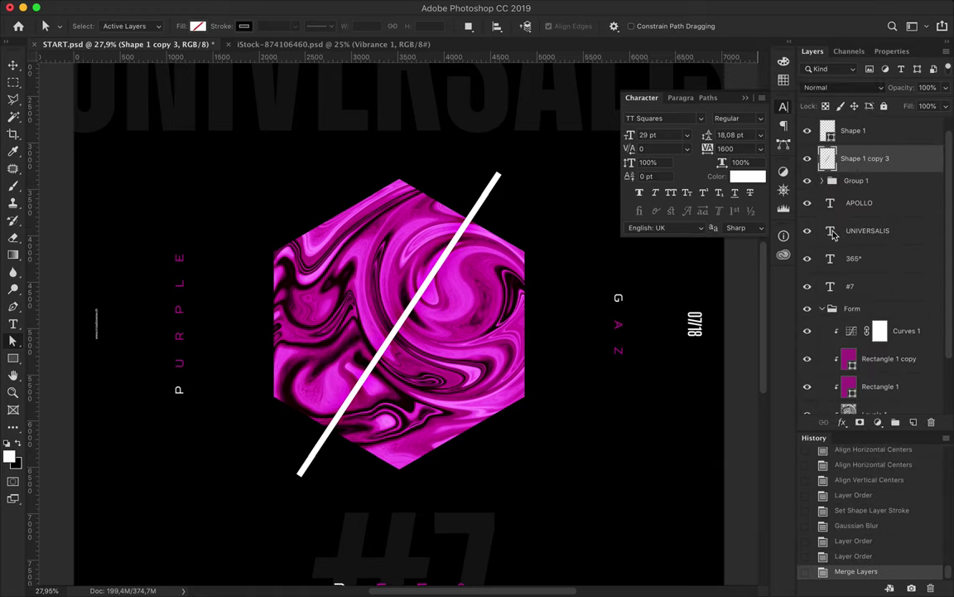
Step: Move the strip layer down, duplicate and merge it, and set its blending to Darken
{"action": "key", "text": "ctrl+bracketleft"}
{"action": "key", "text": "ctrl+j"}
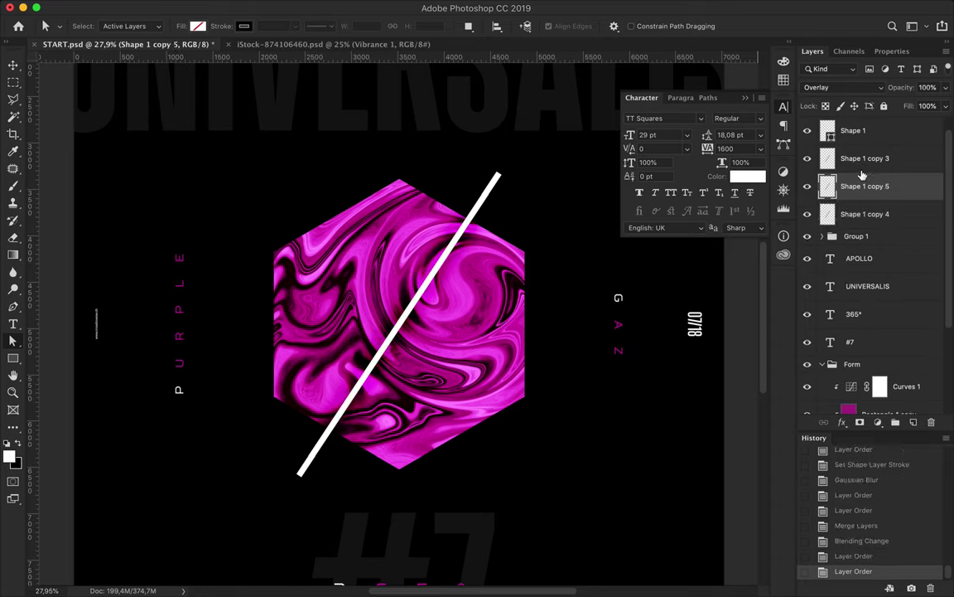
{"action": "left_click", "coordinate": [861, 159], "text": "shift"}
{"action": "key", "text": "ctrl+e"}
{"action": "left_click", "coordinate": [841, 87]}
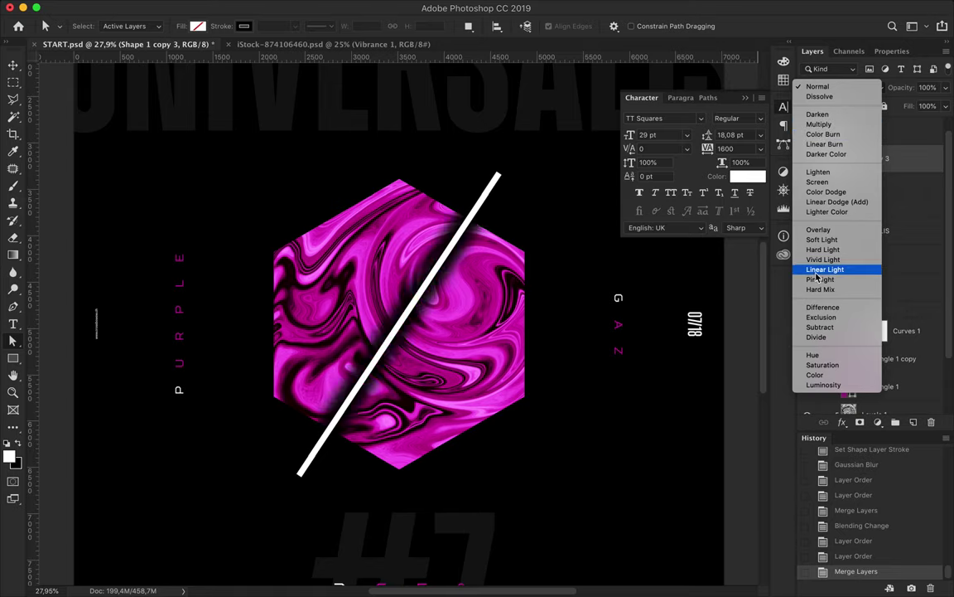
{"action": "left_click", "coordinate": [818, 114]}
Step: Lower the strip layer's fill to 46% and warp its upper right and lower left
{"action": "left_click_drag", "start_coordinate": [945, 106], "coordinate": [912, 123]}
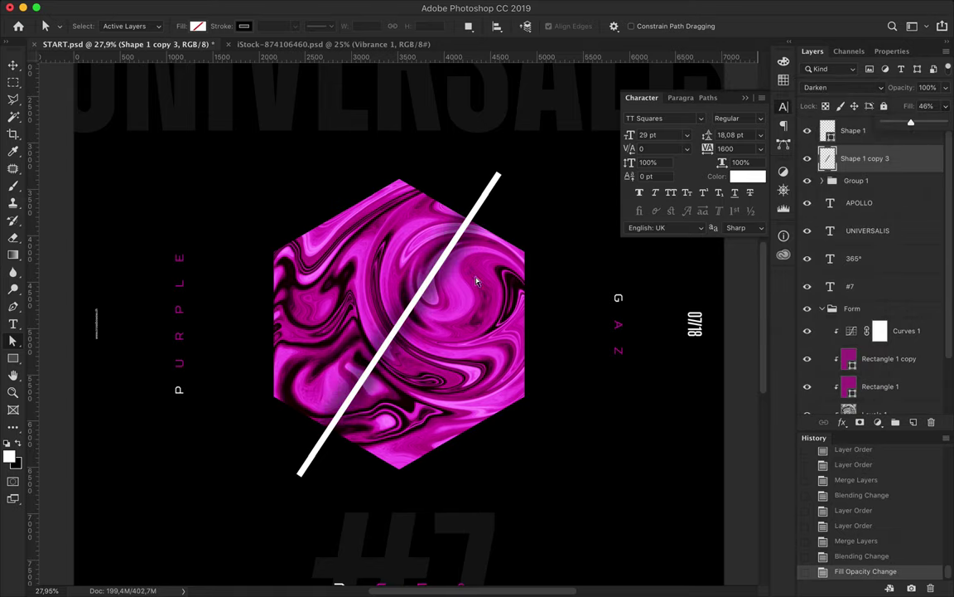
{"action": "key", "text": "ctrl+t"}
{"action": "right_click", "coordinate": [441, 296]}
{"action": "left_click", "coordinate": [459, 377]}
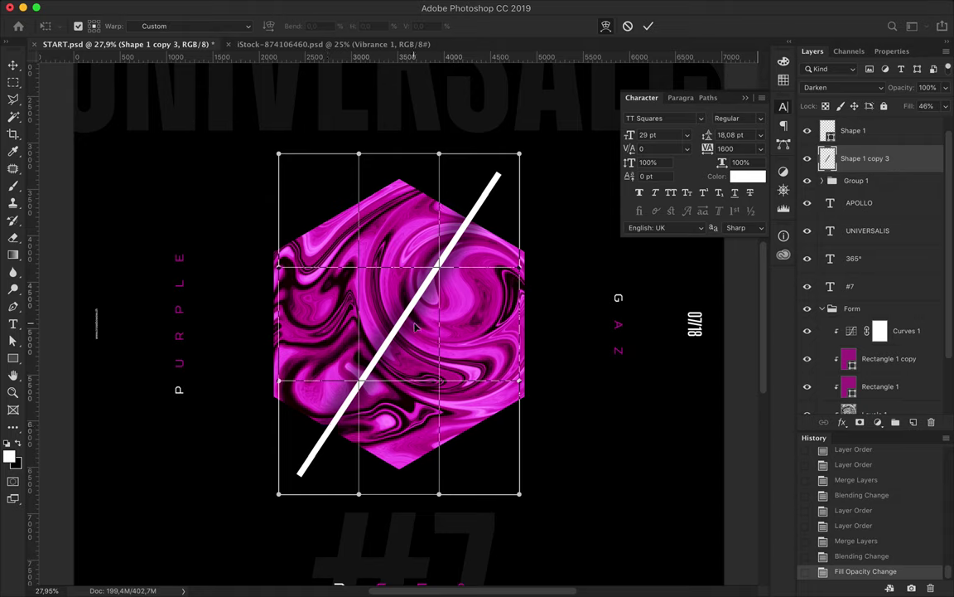
{"action": "left_click_drag", "start_coordinate": [416, 327], "coordinate": [439, 249]}
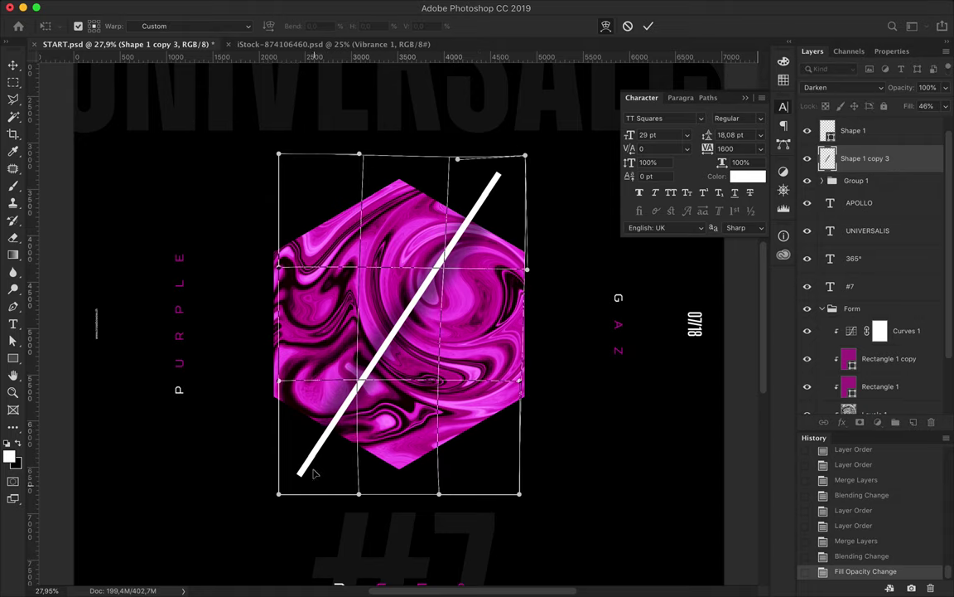
{"action": "left_click_drag", "start_coordinate": [314, 476], "coordinate": [401, 325]}
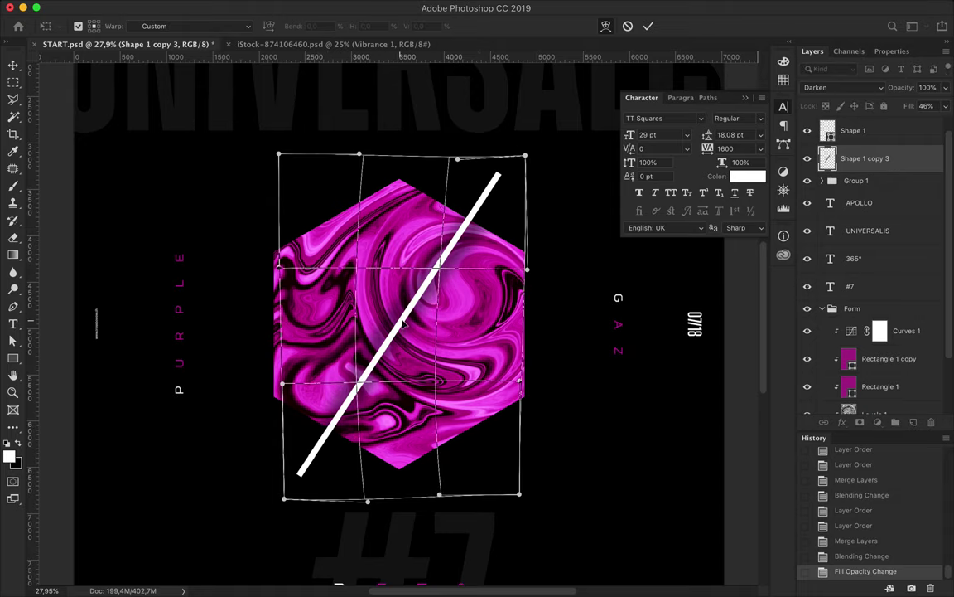
{"action": "key", "text": "Return"}
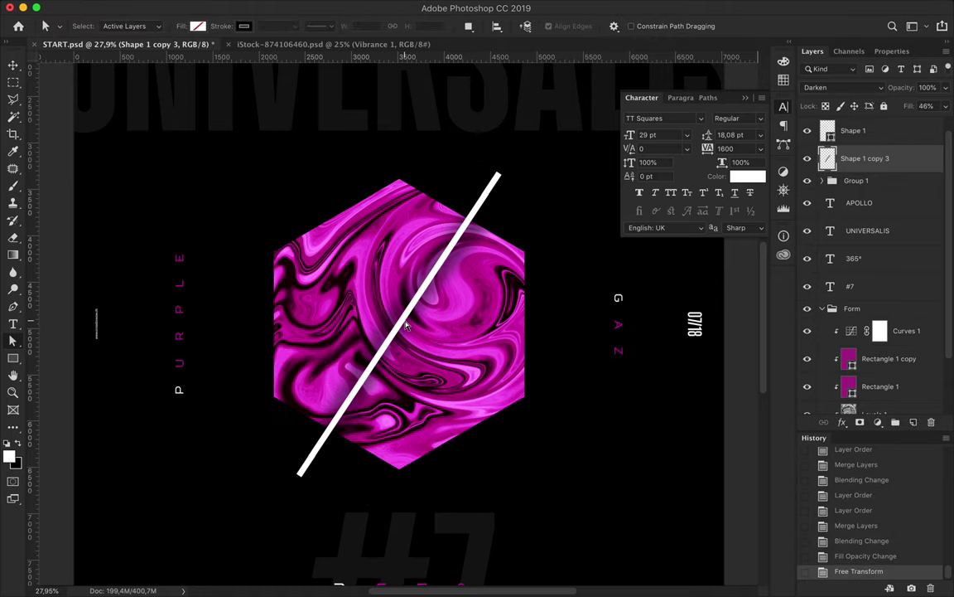
Step: Fit the whole poster in view and select the Form group
{"action": "key", "text": "ctrl+0"}
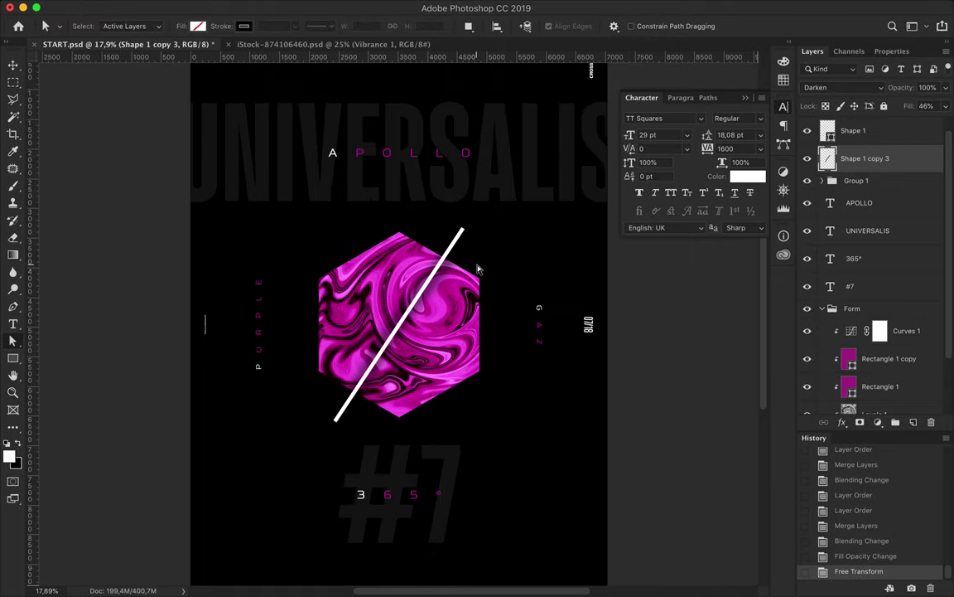
{"action": "key", "text": "v"}
{"action": "scroll", "coordinate": [883, 348], "scroll_direction": "down", "scroll_amount": 2}
{"action": "left_click", "coordinate": [821, 239]}
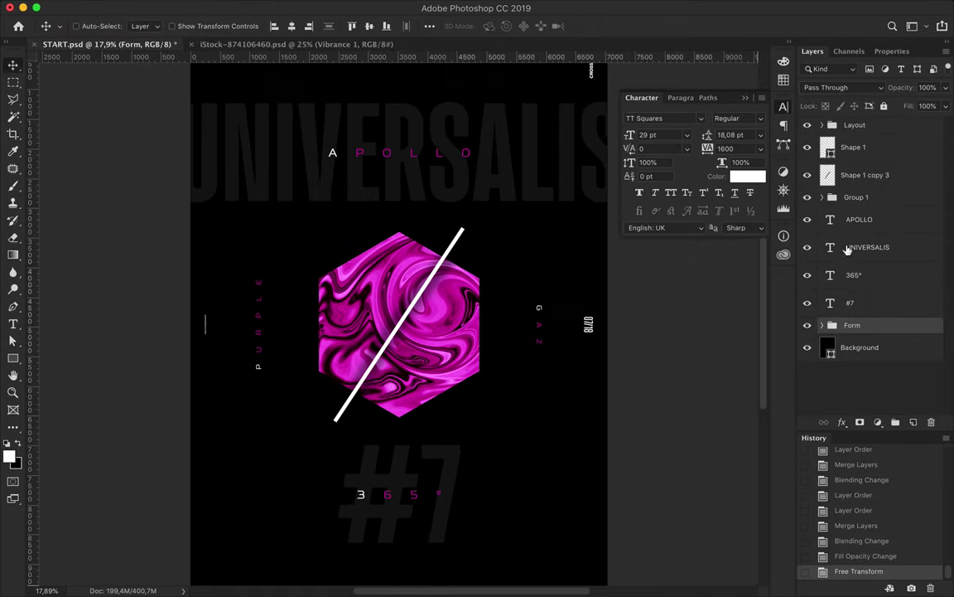
Step: Duplicate the Form group and enlarge its Polygon 1 hexagon around the centre
{"action": "left_click_drag", "start_coordinate": [874, 330], "coordinate": [870, 340]}
{"action": "left_click", "coordinate": [821, 340]}
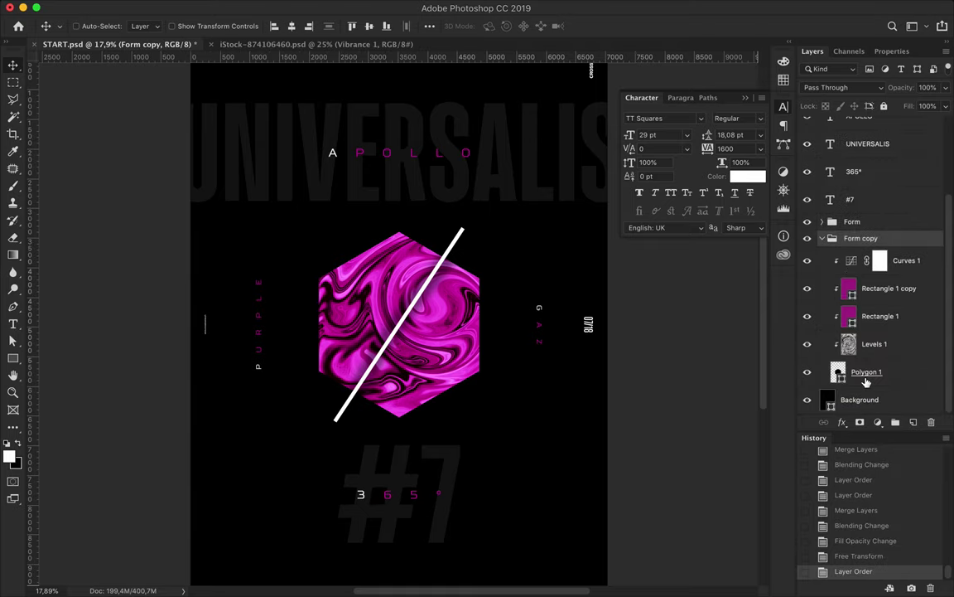
{"action": "left_click", "coordinate": [867, 372]}
{"action": "key", "text": "ctrl+t"}
{"action": "left_click_drag", "start_coordinate": [437, 375], "coordinate": [483, 380]}
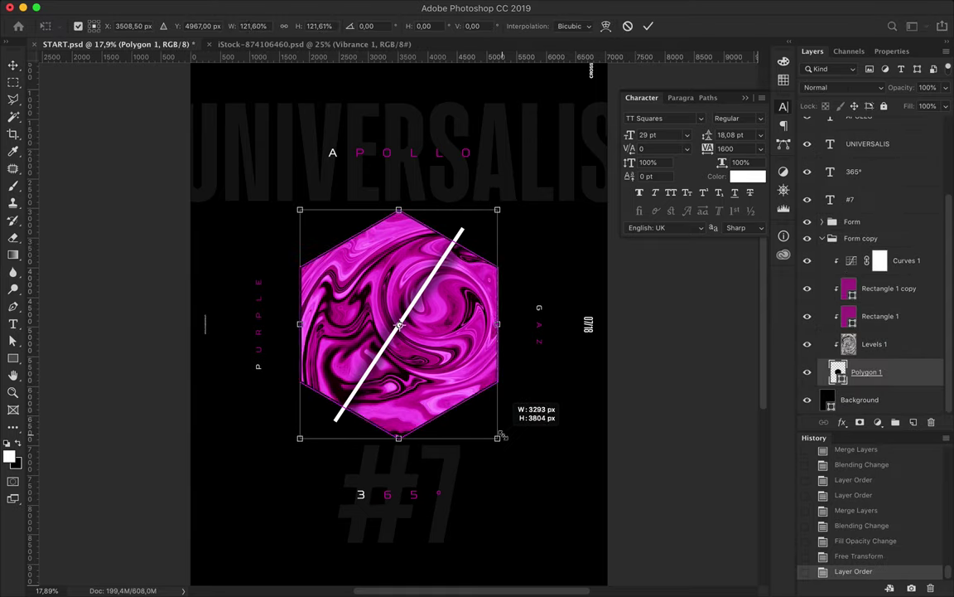
{"action": "key", "text": "Return"}
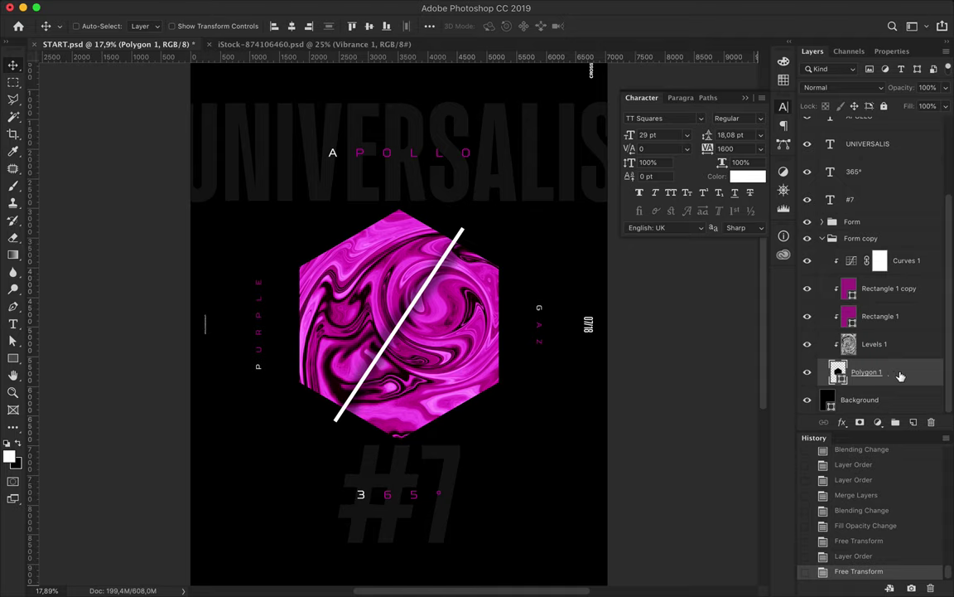
Step: Duplicate the hexagon beneath and blur it as a smart object with Gaussian Blur radius about 435
{"action": "mouse_move", "coordinate": [898, 364]}
{"action": "left_mouse_down"}
{"action": "mouse_move", "coordinate": [889, 378]}
{"action": "mouse_move", "coordinate": [870, 232]}
{"action": "left_mouse_up"}
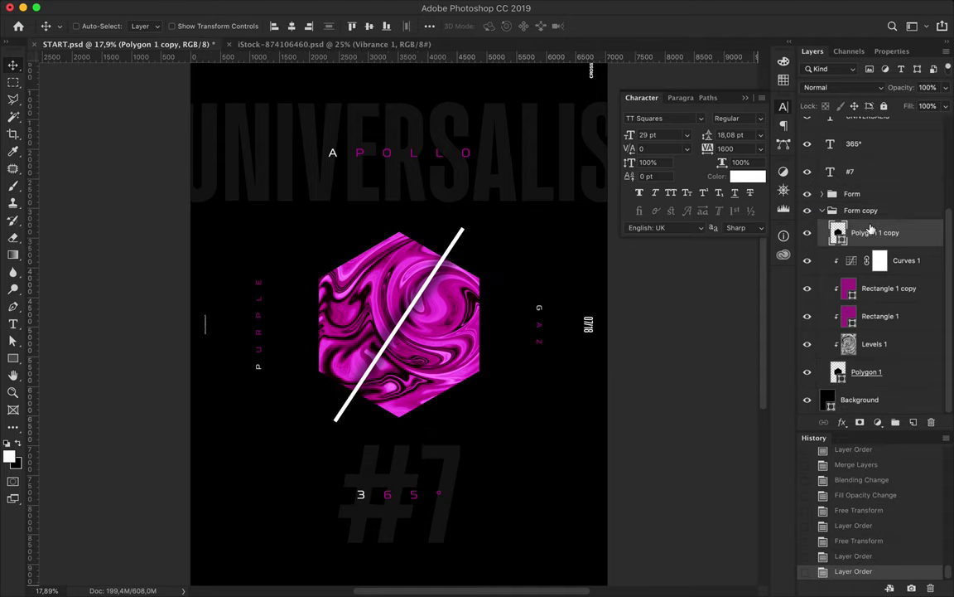
{"action": "left_click", "coordinate": [450, 7]}
{"action": "left_click", "coordinate": [543, 214]}
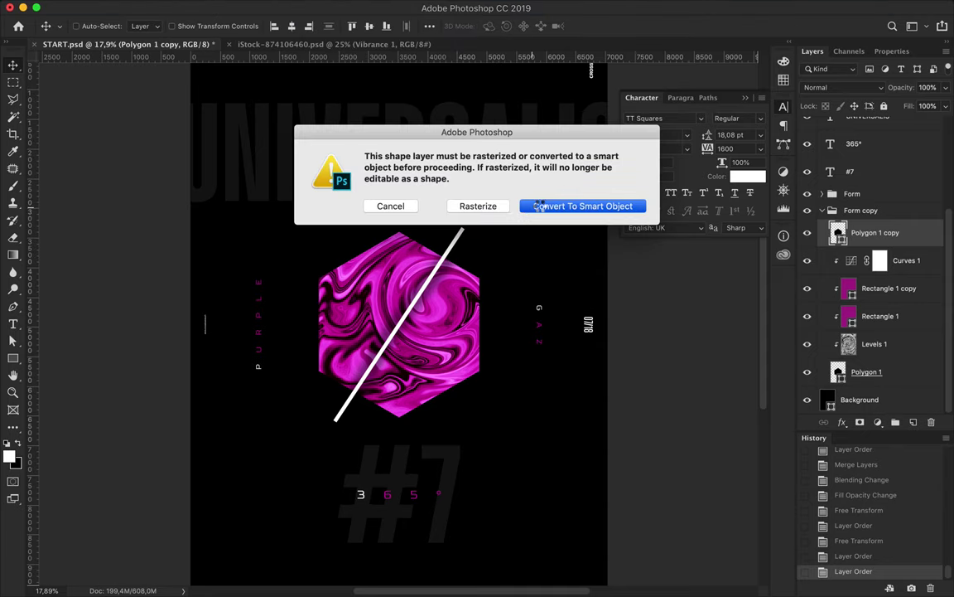
{"action": "left_click", "coordinate": [539, 207]}
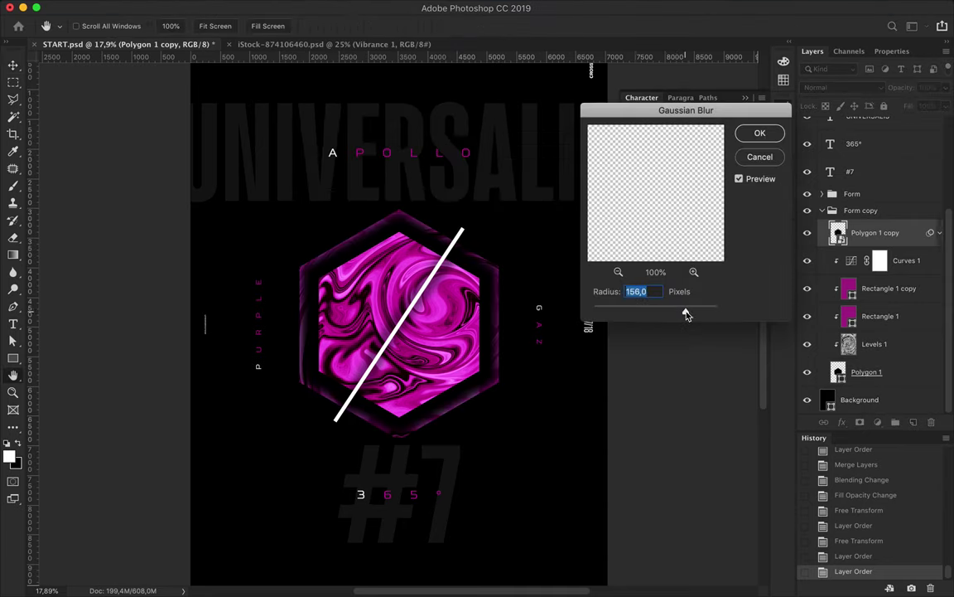
{"action": "left_click_drag", "start_coordinate": [686, 313], "coordinate": [694, 313]}
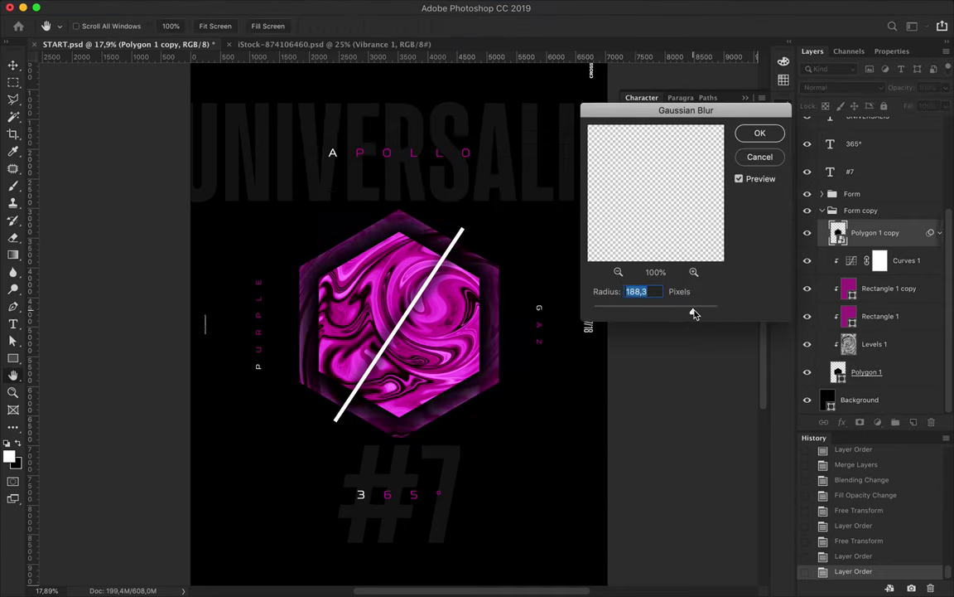
{"action": "left_click_drag", "start_coordinate": [696, 313], "coordinate": [703, 313]}
{"action": "key", "text": "Return"}
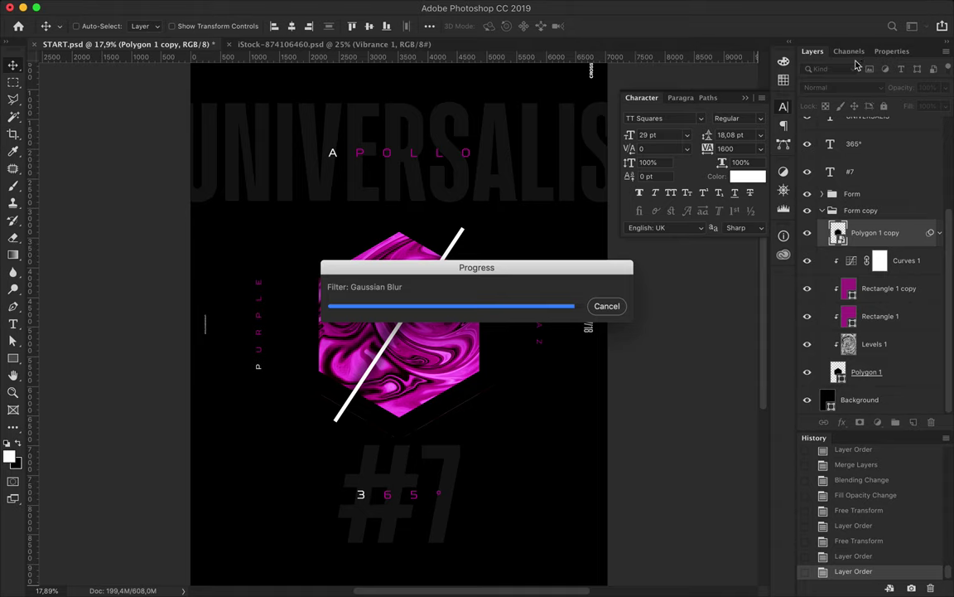
{"action": "left_click", "coordinate": [876, 88]}
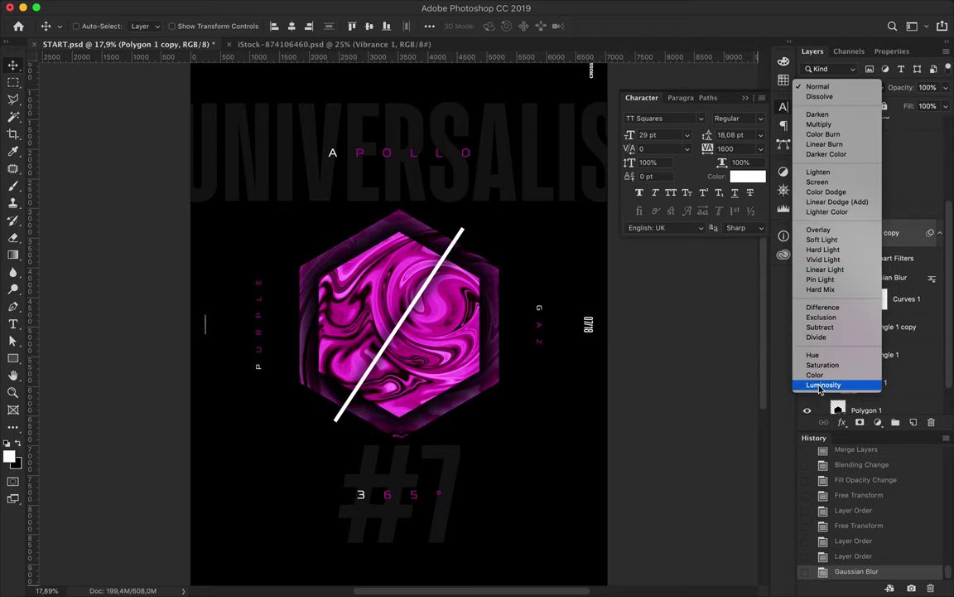
Step: Set the glow layer to Darken, shrink it to about 96%, and set its fill to 90%
{"action": "left_click", "coordinate": [818, 115]}
{"action": "left_click_drag", "start_coordinate": [934, 122], "coordinate": [925, 123]}
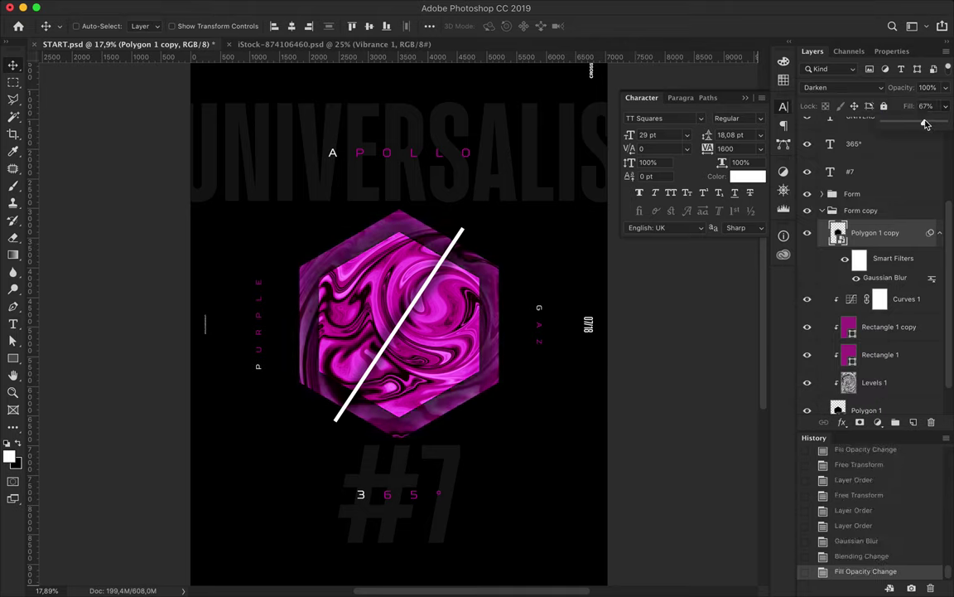
{"action": "key", "text": "ctrl+t"}
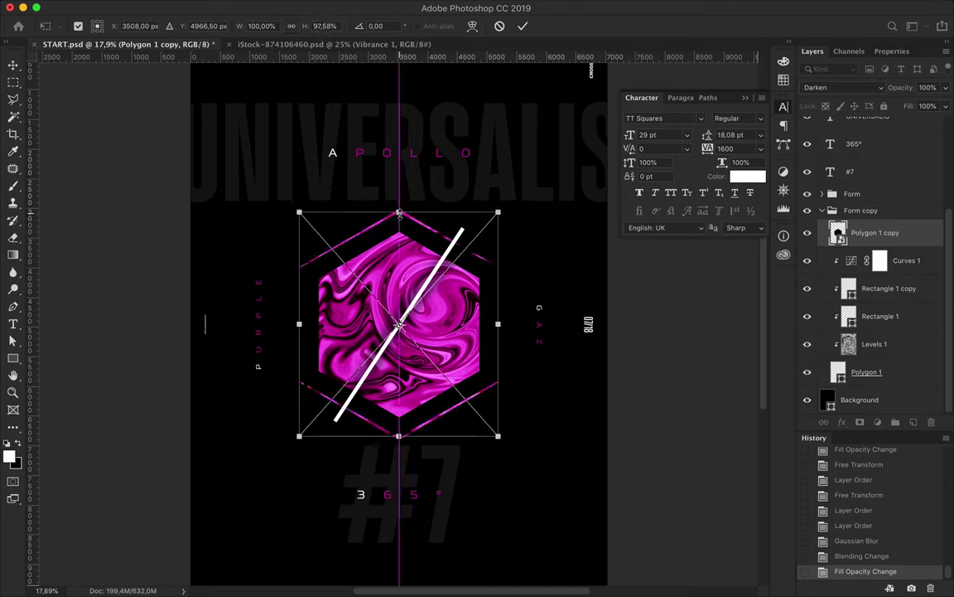
{"action": "left_click_drag", "start_coordinate": [399, 156], "coordinate": [400, 214]}
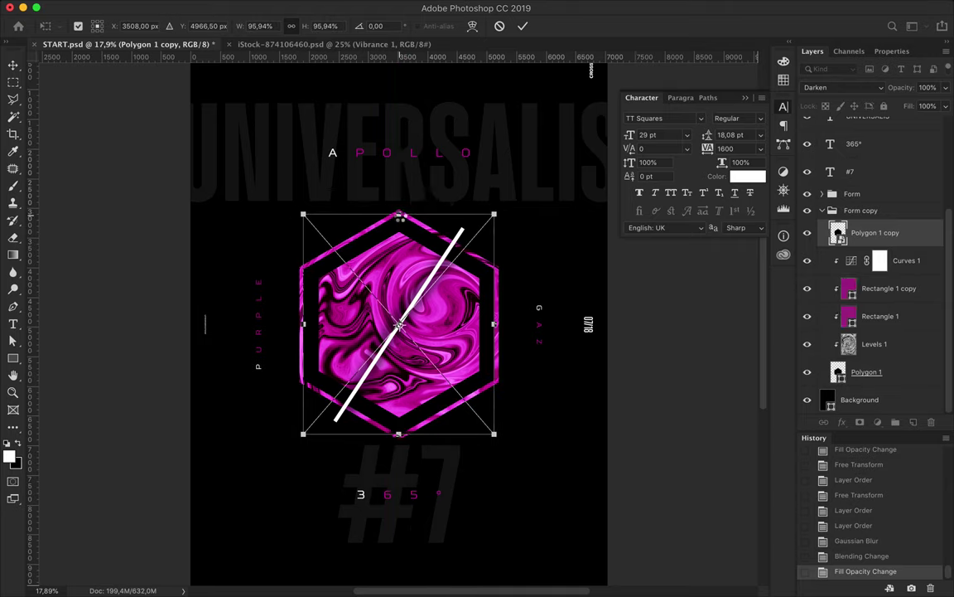
{"action": "key", "text": "Return"}
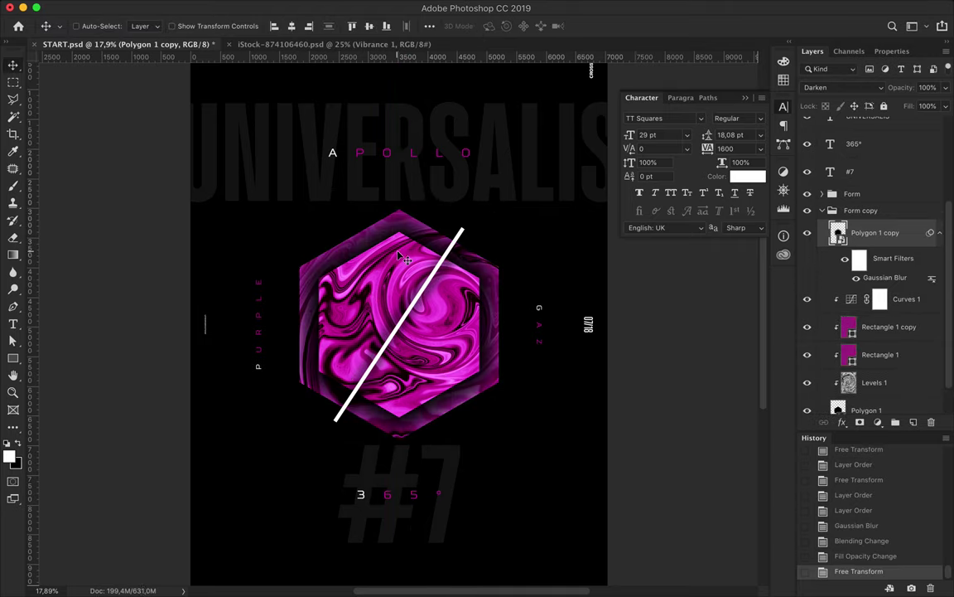
{"action": "left_click_drag", "start_coordinate": [946, 106], "coordinate": [944, 124]}
Step: Duplicate the glow hexagon, shrink the copy to about 91%, and set it to Overlay
{"action": "key", "text": "ctrl+j"}
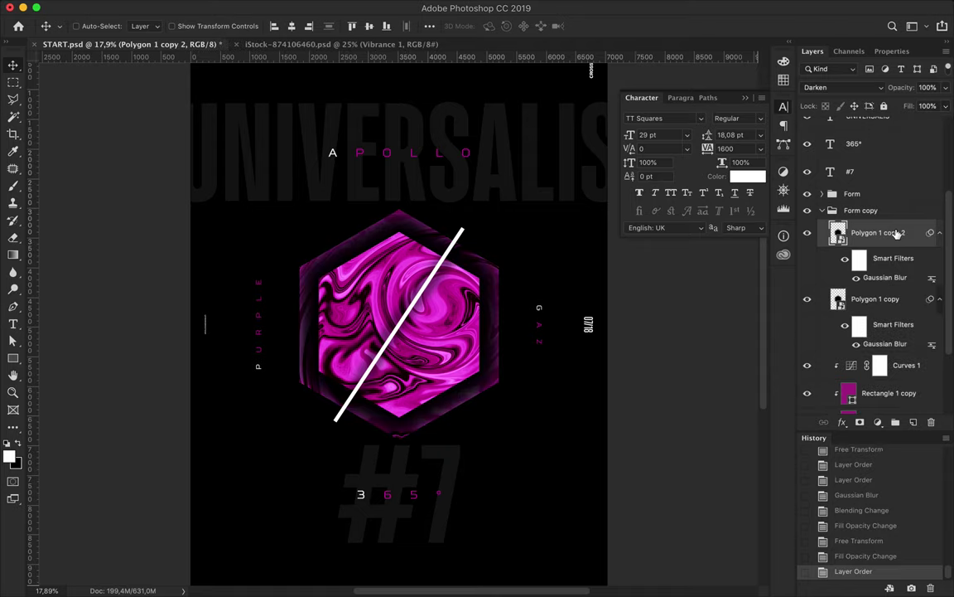
{"action": "key", "text": "ctrl+t"}
{"action": "left_click_drag", "start_coordinate": [398, 210], "coordinate": [398, 227]}
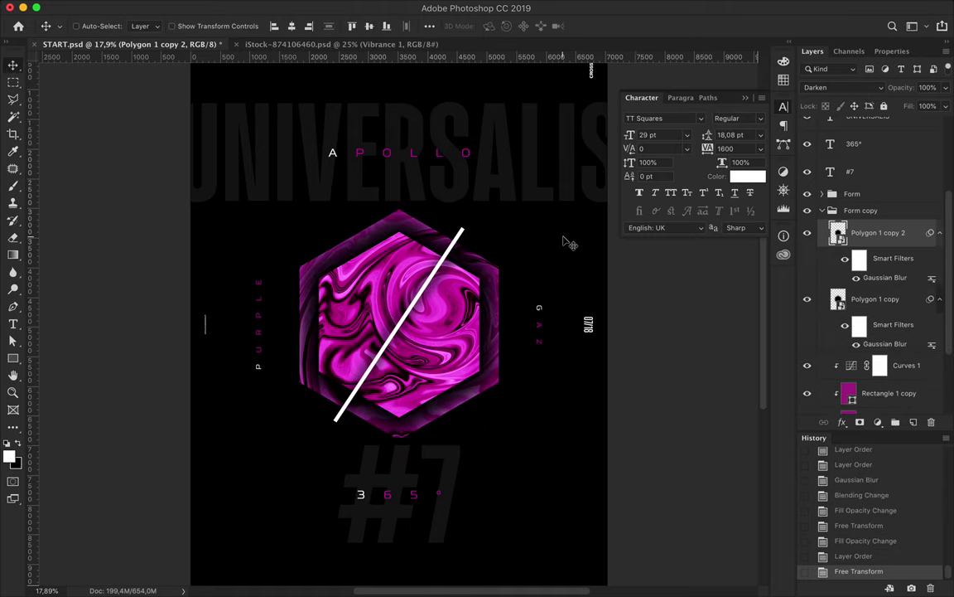
{"action": "left_click", "coordinate": [841, 87]}
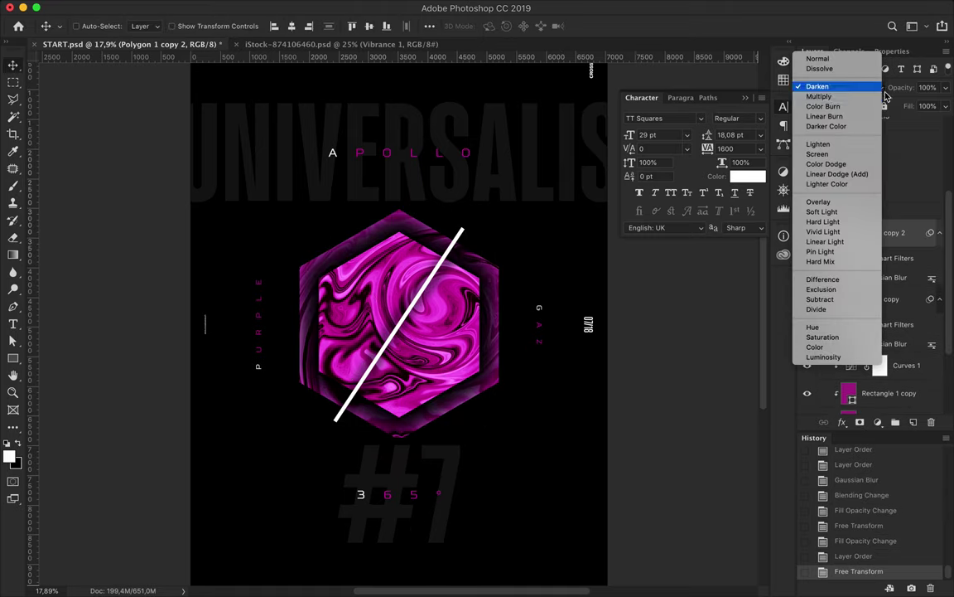
{"action": "left_click", "coordinate": [849, 207]}
Step: Select the UNIVERSALIS title and start shortening it vertically
{"action": "scroll", "coordinate": [417, 394], "scroll_direction": "down", "scroll_amount": 2}
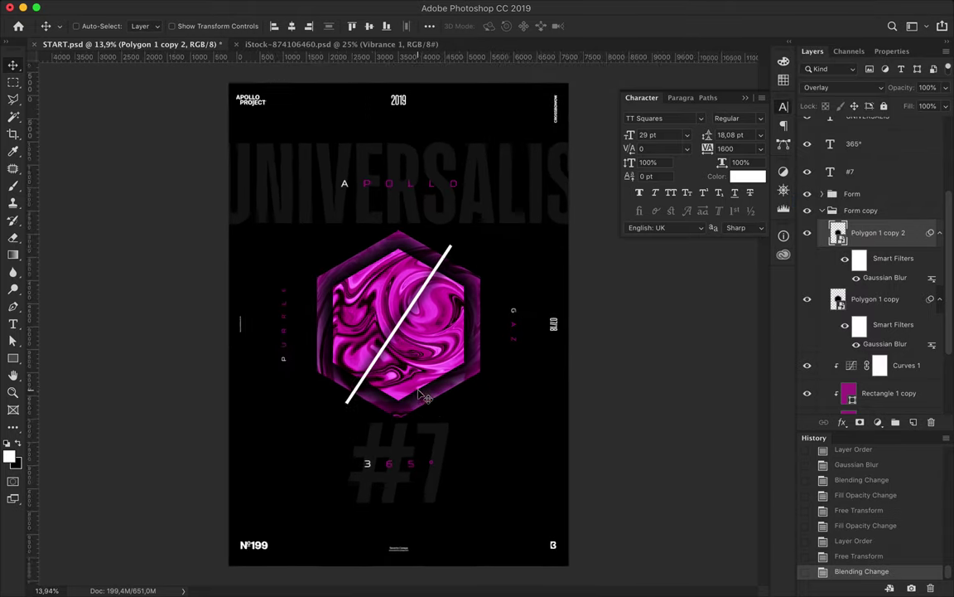
{"action": "left_click", "coordinate": [365, 212]}
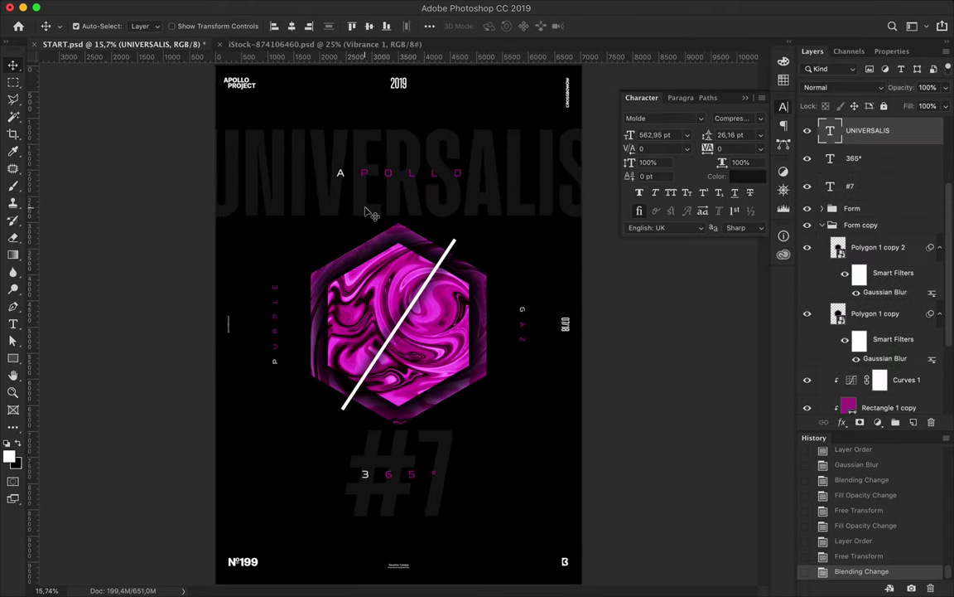
{"action": "key", "text": "ctrl+t"}
{"action": "left_click_drag", "start_coordinate": [398, 89], "coordinate": [398, 134]}
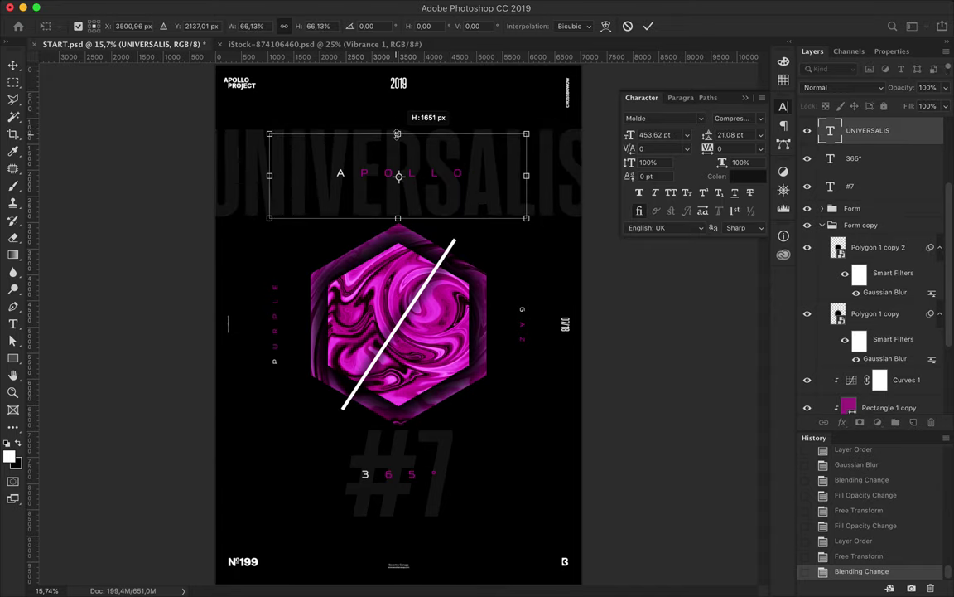
Step: Commit the UNIVERSALIS resize, shrink the #7 text, and centre #7 and 365° on the canvas
{"action": "key", "text": "Return"}
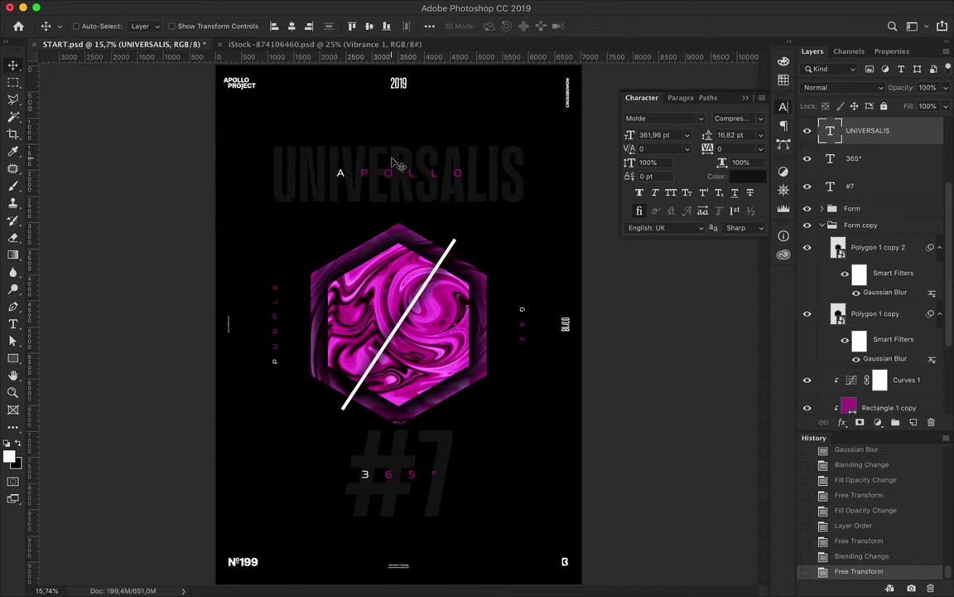
{"action": "left_click", "coordinate": [650, 134]}
{"action": "key", "text": "alt+bracketleft"}
{"action": "key", "text": "alt+bracketleft"}
{"action": "left_click", "coordinate": [649, 134]}
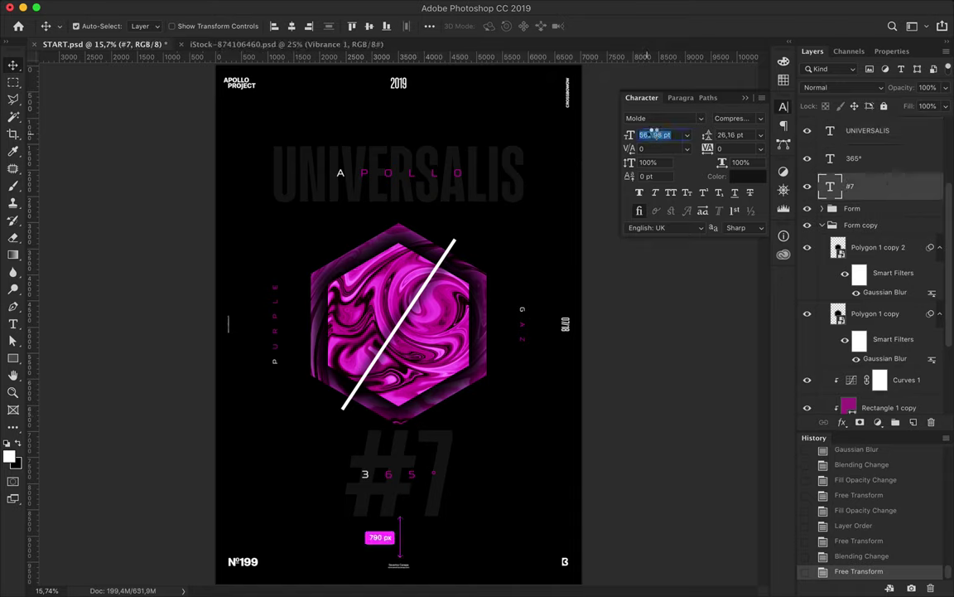
{"action": "key", "text": "Return"}
{"action": "left_click", "coordinate": [292, 25]}
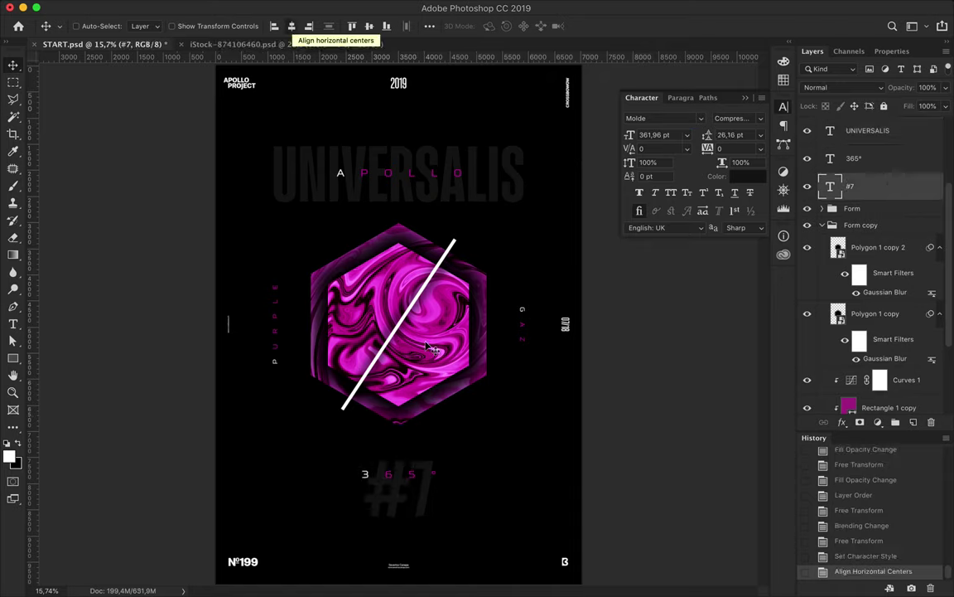
{"action": "left_click", "coordinate": [391, 478], "text": "ctrl+shift"}
{"action": "left_click", "coordinate": [430, 26]}
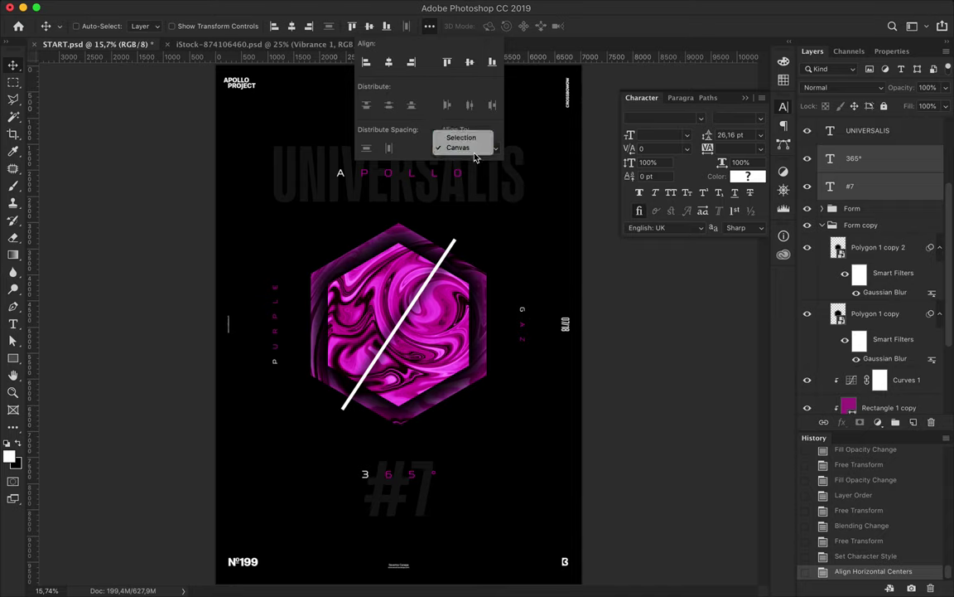
{"action": "left_click", "coordinate": [421, 63]}
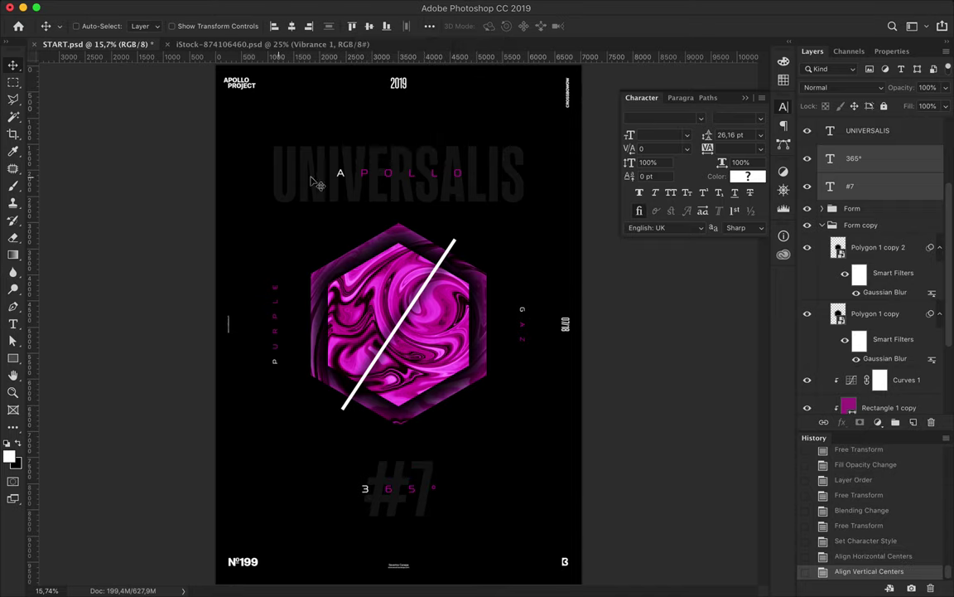
Step: Group APOLLO, UNIVERSALIS, 365° and #7 as 'Title' and centre the group vertically
{"action": "scroll", "coordinate": [859, 172], "scroll_direction": "up", "scroll_amount": 4}
{"action": "left_click", "coordinate": [870, 217]}
{"action": "left_click", "coordinate": [869, 307], "text": "shift"}
{"action": "key", "text": "ctrl+g"}
{"action": "double_click", "coordinate": [852, 213]}
{"action": "type", "text": "Title"}
{"action": "key", "text": "Return"}
{"action": "left_click", "coordinate": [370, 27]}
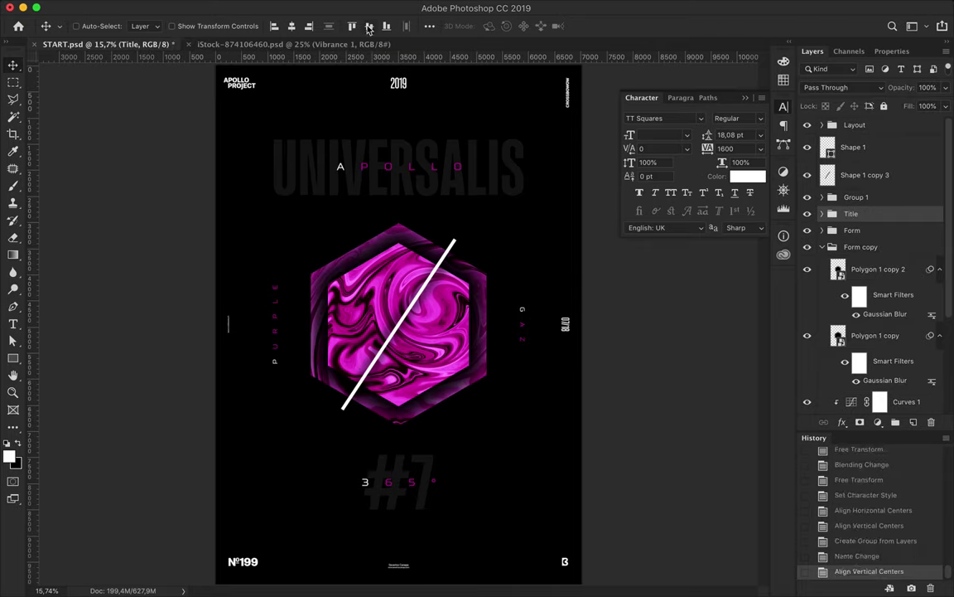
Step: Make a polygonal lasso selection around the white diagonal line on Rectangle 1 copy
{"action": "left_click", "coordinate": [383, 222], "text": "ctrl"}
{"action": "key", "text": "m"}
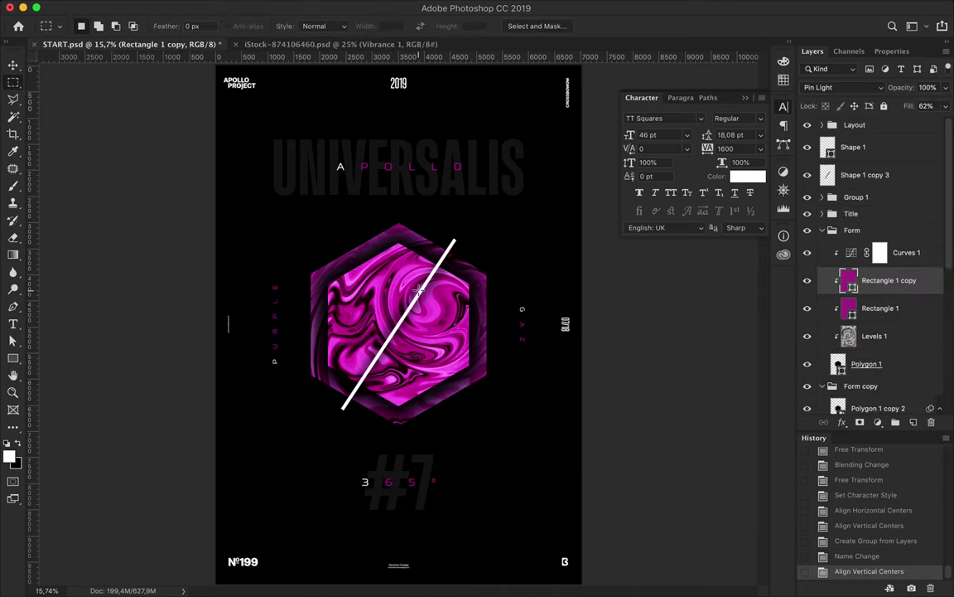
{"action": "key", "text": "l"}
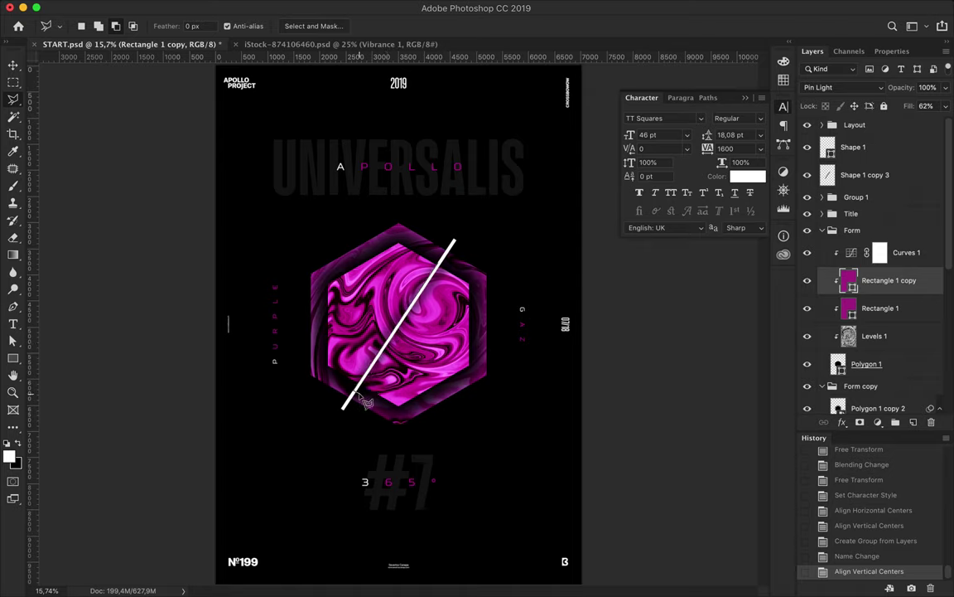
{"action": "left_click", "coordinate": [448, 241]}
Step: Rename the Form copy group to 'Form Shadow'
{"action": "scroll", "coordinate": [891, 299], "scroll_direction": "down", "scroll_amount": 3}
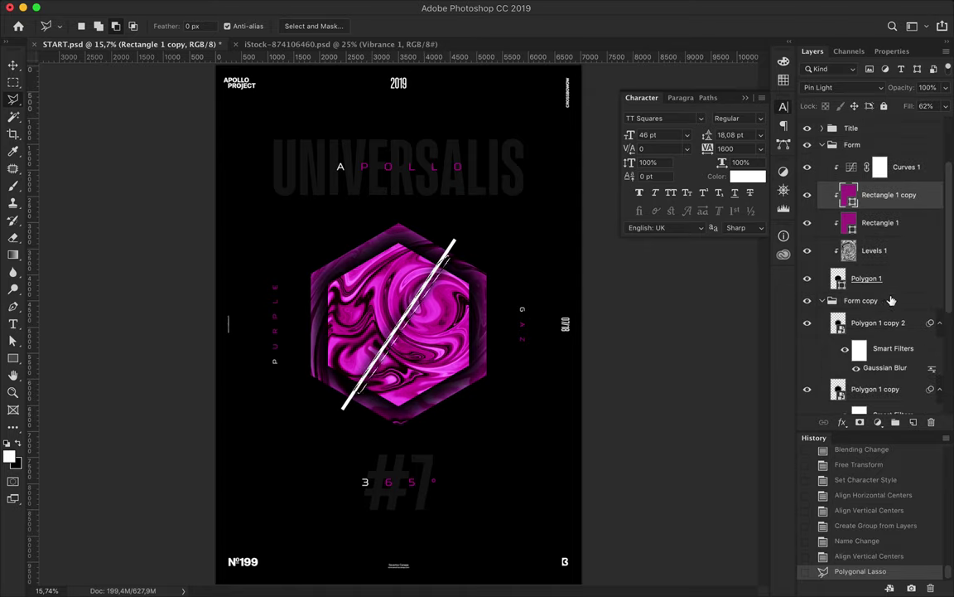
{"action": "left_click", "coordinate": [822, 300]}
{"action": "double_click", "coordinate": [856, 377]}
{"action": "type", "text": "Form Shadow"}
{"action": "key", "text": "Return"}
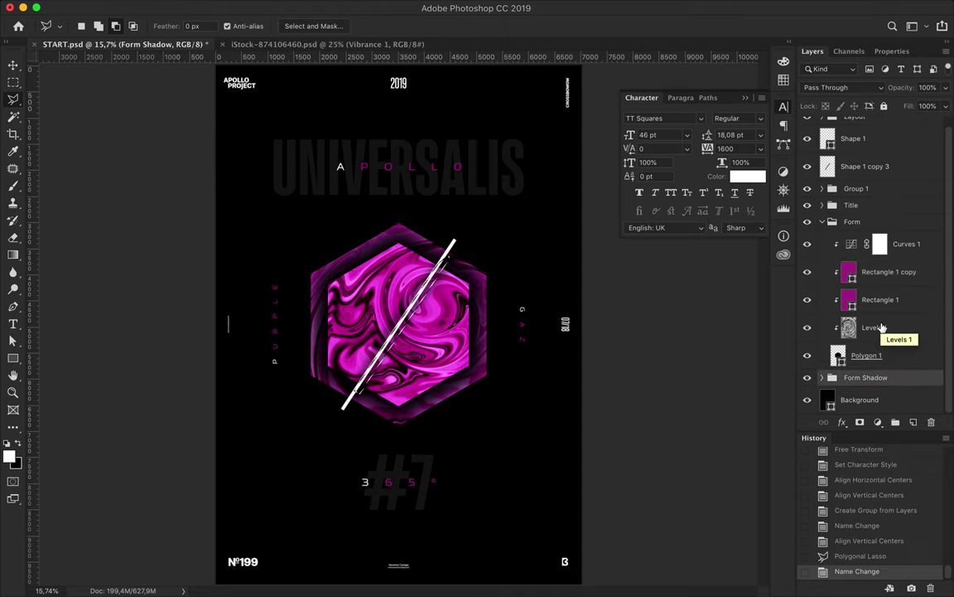
Step: Merge the Levels 1 through Curves 1 marble layers and copy-paste the marble inside the selection
{"action": "left_click", "coordinate": [876, 327]}
{"action": "left_click", "coordinate": [879, 243], "text": "shift"}
{"action": "left_click", "coordinate": [879, 244], "text": "shift"}
{"action": "left_click", "coordinate": [911, 249], "text": "shift"}
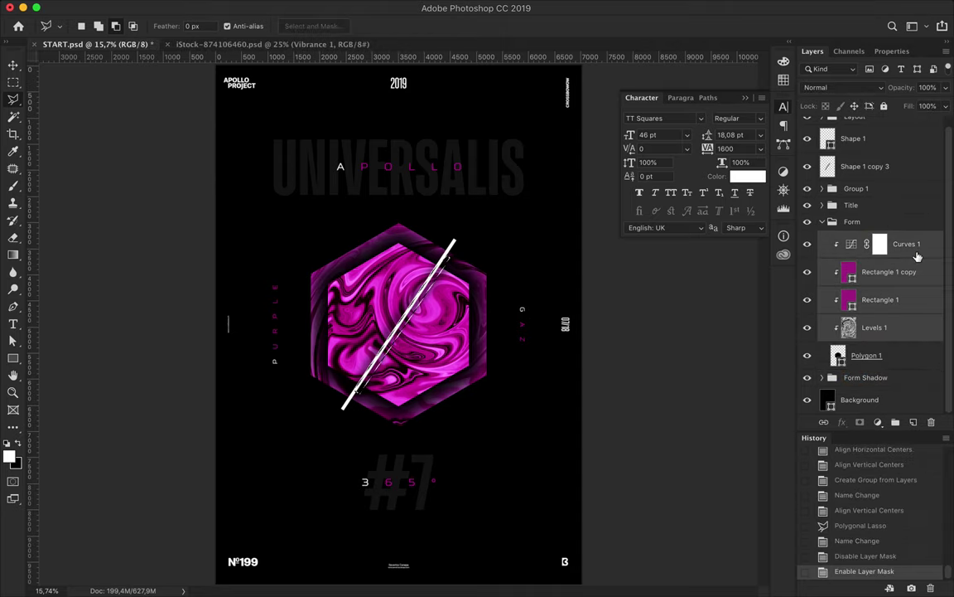
{"action": "key", "text": "ctrl+e"}
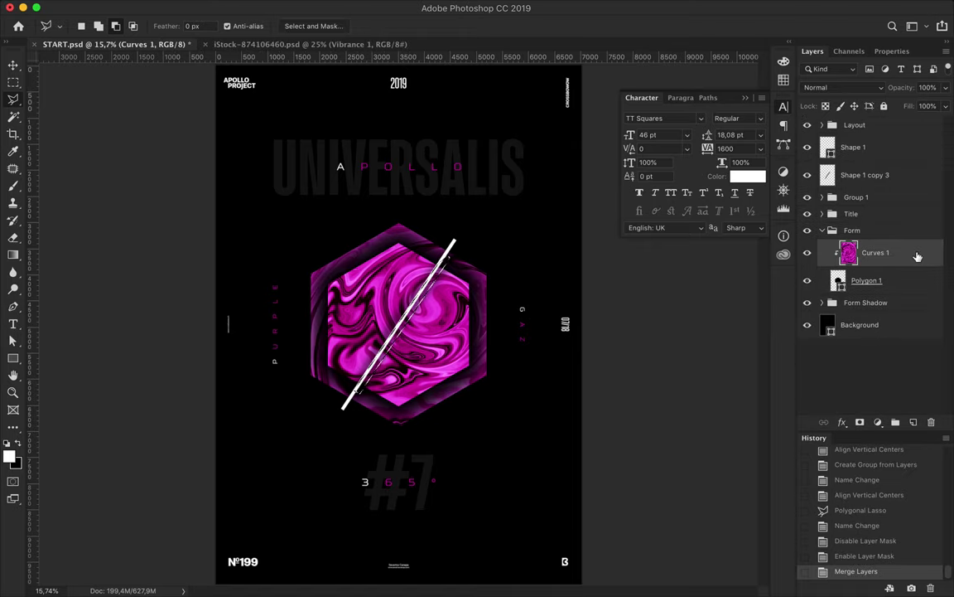
{"action": "key", "text": "ctrl+v"}
Step: Shift the pasted marble strip slightly and scale it down to about 90%
{"action": "key", "text": "v"}
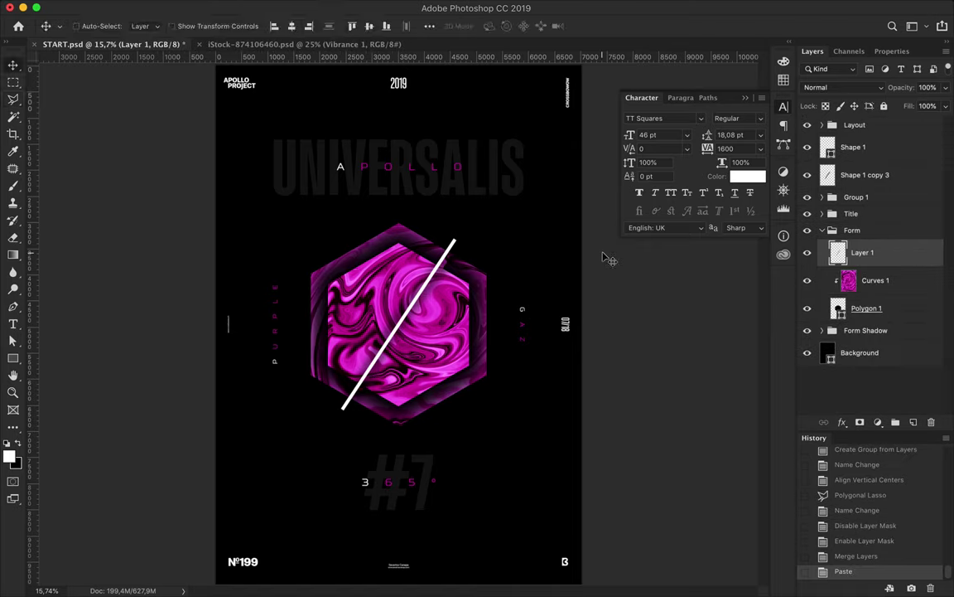
{"action": "left_click_drag", "start_coordinate": [443, 284], "coordinate": [437, 288]}
{"action": "key", "text": "ctrl+t"}
{"action": "left_click_drag", "start_coordinate": [484, 247], "coordinate": [433, 294]}
{"action": "key", "text": "Return"}
{"action": "key", "text": "ctrl+t"}
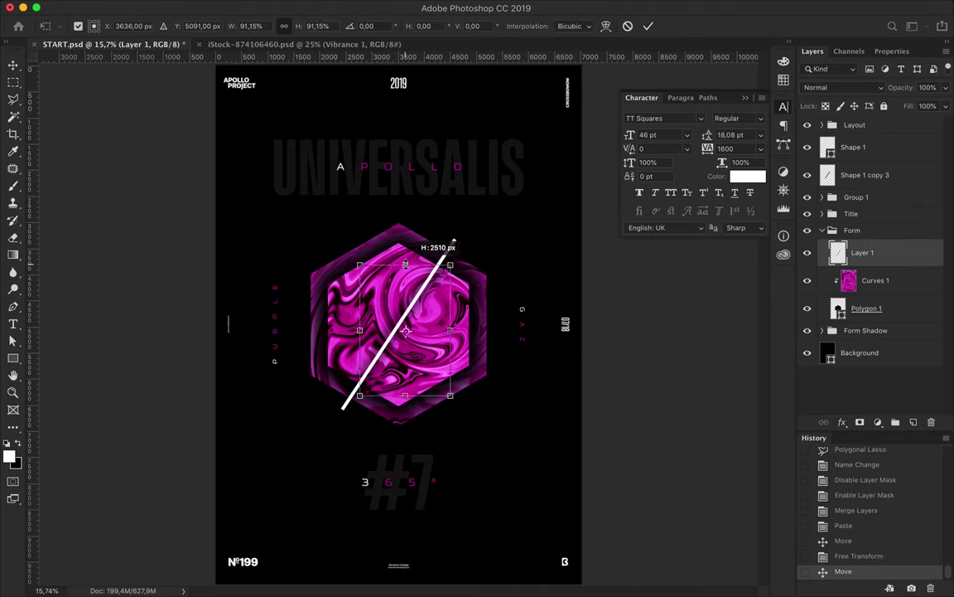
{"action": "key", "text": "Return"}
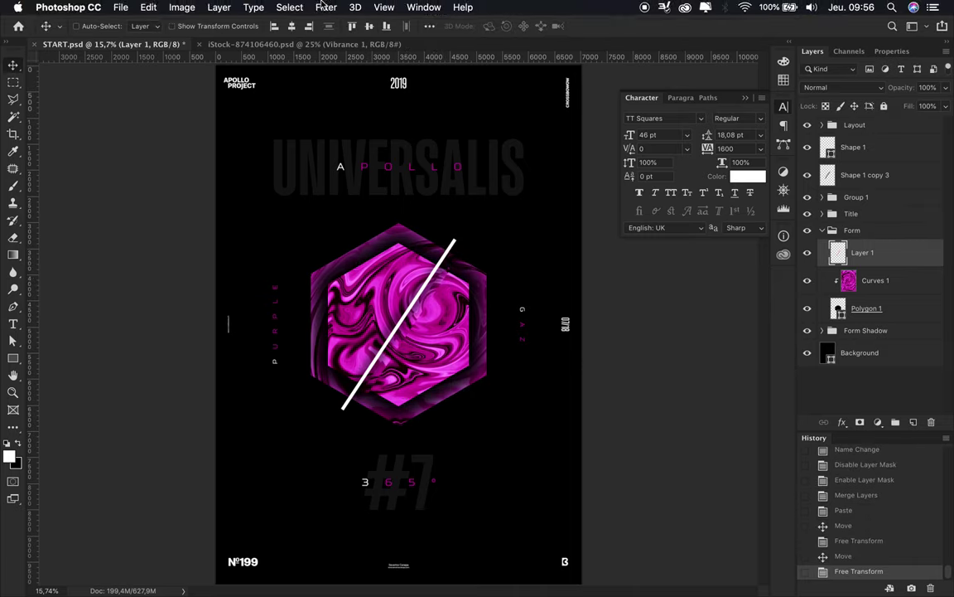
Step: Pixelate the strip with a Mosaic filter of cell size 86
{"action": "left_click", "coordinate": [326, 7]}
{"action": "left_click", "coordinate": [530, 264]}
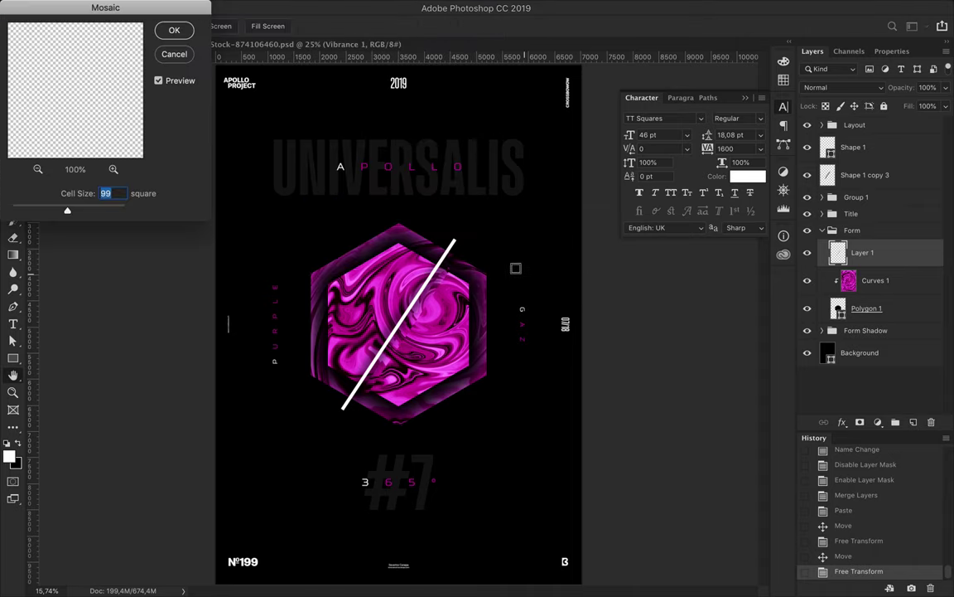
{"action": "left_click", "coordinate": [38, 169]}
{"action": "left_click", "coordinate": [37, 169]}
{"action": "left_click", "coordinate": [37, 169]}
{"action": "left_click", "coordinate": [38, 169]}
{"action": "left_click", "coordinate": [37, 169]}
{"action": "left_click", "coordinate": [37, 169]}
{"action": "left_click", "coordinate": [38, 169]}
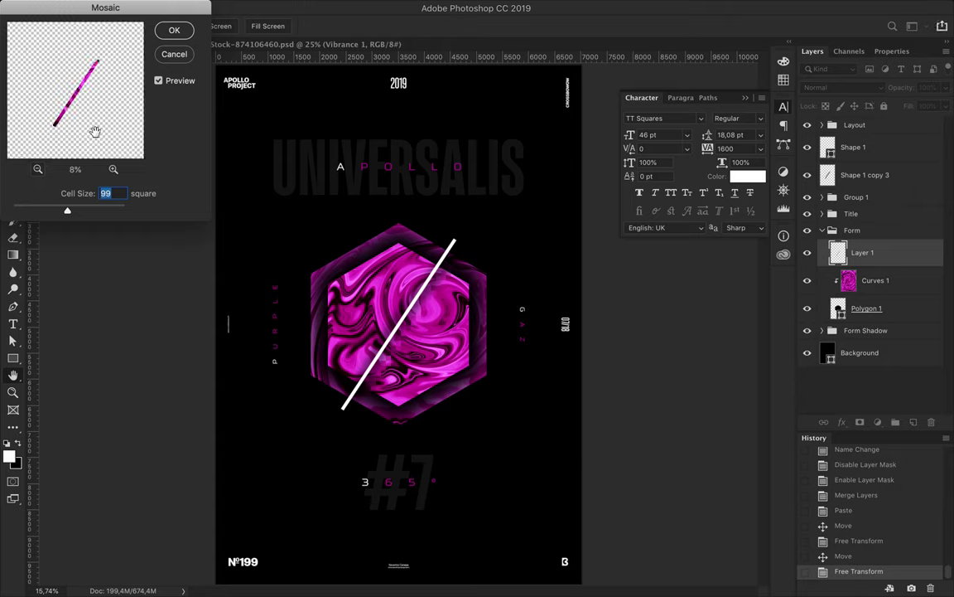
{"action": "left_click_drag", "start_coordinate": [67, 210], "coordinate": [44, 210]}
{"action": "key", "text": "Return"}
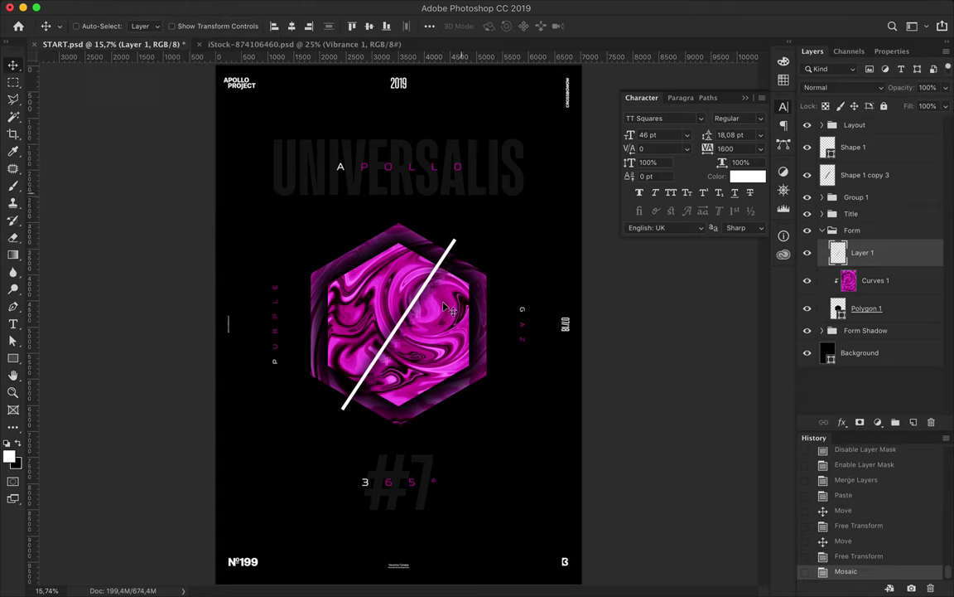
Step: Nudge the strip into place, name the layer 'Pixel', and duplicate it as Pixel copy
{"action": "left_click_drag", "start_coordinate": [377, 282], "coordinate": [385, 252]}
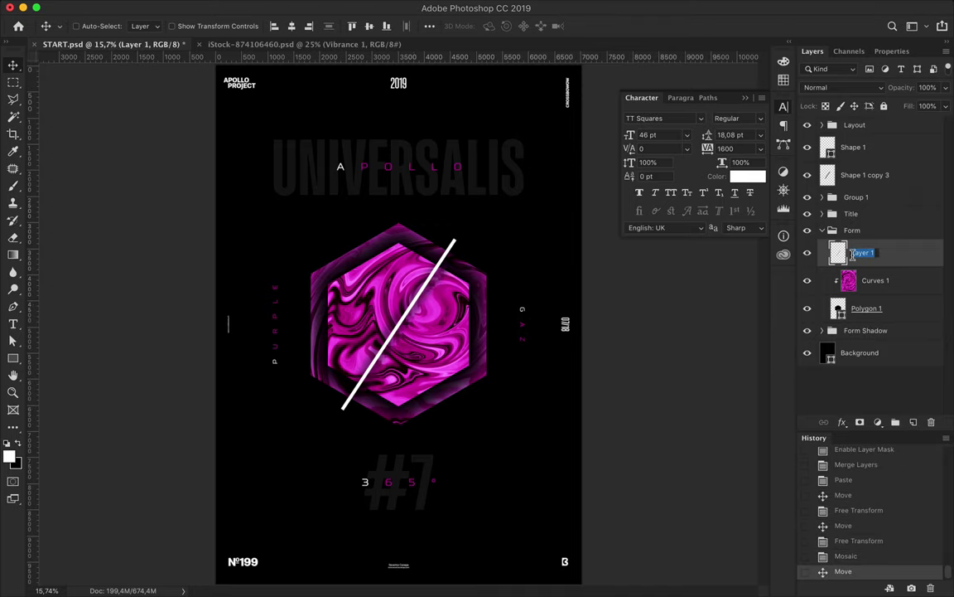
{"action": "type", "text": "Pixel"}
{"action": "key", "text": "Return"}
{"action": "left_click_drag", "start_coordinate": [896, 251], "coordinate": [897, 241]}
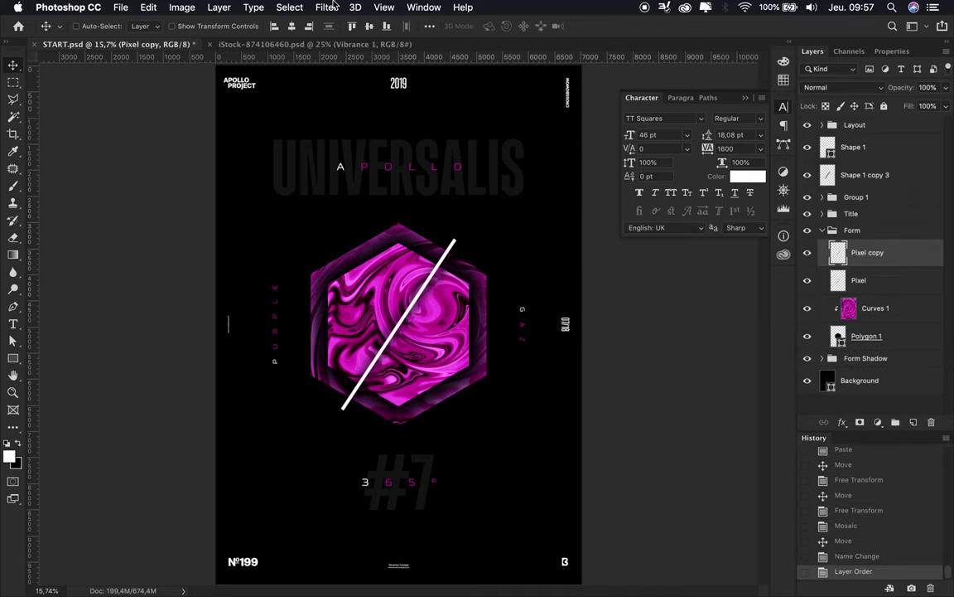
Step: Zoom in and Magic Wand-select several mosaic squares along the white line
{"action": "left_click", "coordinate": [326, 8]}
{"action": "key", "text": "Escape"}
{"action": "scroll", "coordinate": [402, 365], "scroll_direction": "up", "scroll_amount": 5}
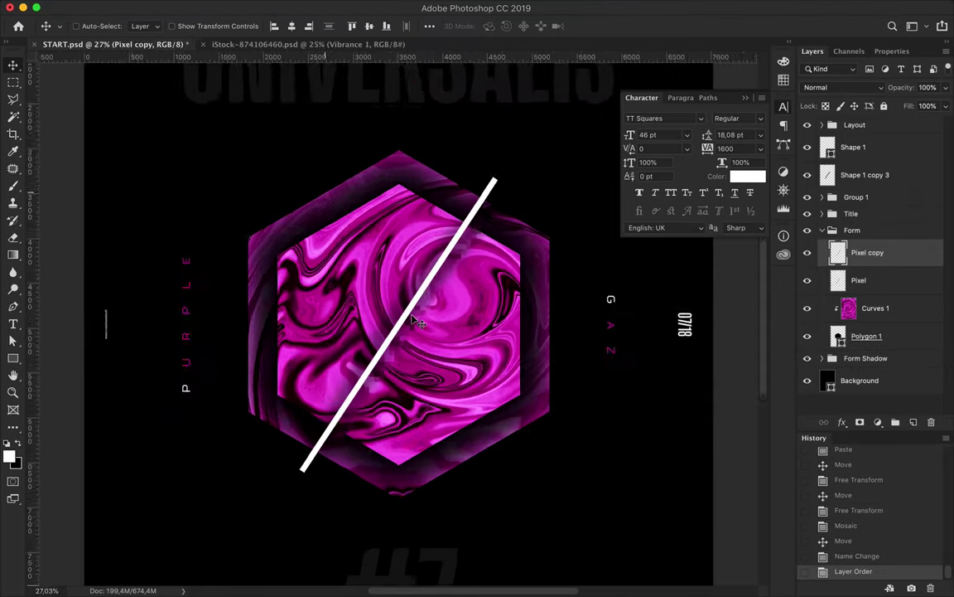
{"action": "key", "text": "w"}
{"action": "left_click", "coordinate": [404, 348]}
{"action": "left_click", "coordinate": [420, 315]}
{"action": "left_click", "coordinate": [420, 315]}
{"action": "left_click", "coordinate": [405, 354]}
{"action": "left_click", "coordinate": [405, 355]}
{"action": "left_click", "coordinate": [490, 217]}
{"action": "left_click", "coordinate": [490, 217]}
Step: At tolerance 6, add more mosaic squares, erase them from Pixel copy, and deselect
{"action": "double_click", "coordinate": [327, 25]}
{"action": "type", "text": "6"}
{"action": "left_click", "coordinate": [502, 193]}
{"action": "left_click", "coordinate": [452, 256]}
{"action": "left_click", "coordinate": [366, 389]}
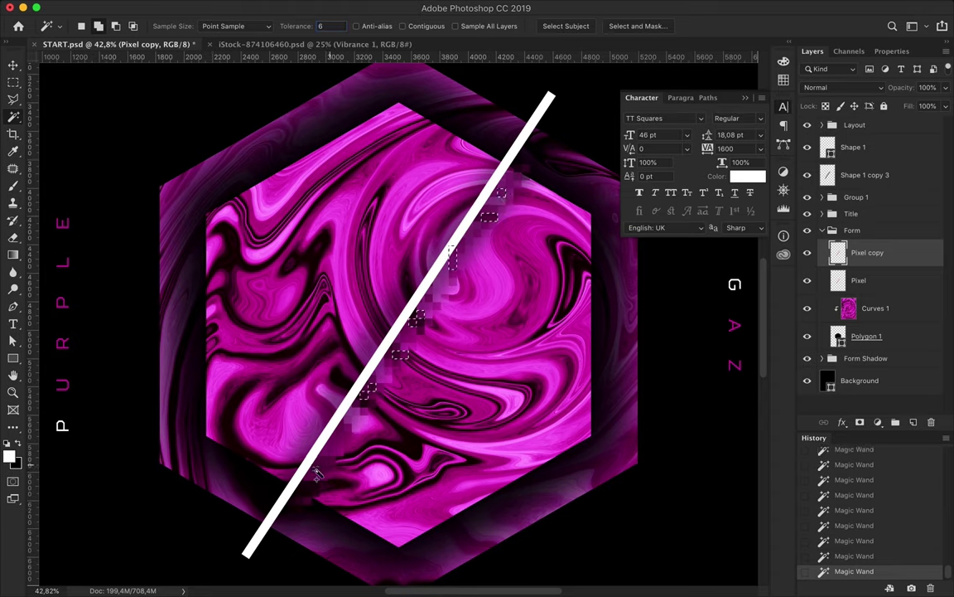
{"action": "left_click", "coordinate": [316, 468]}
{"action": "left_click", "coordinate": [525, 169]}
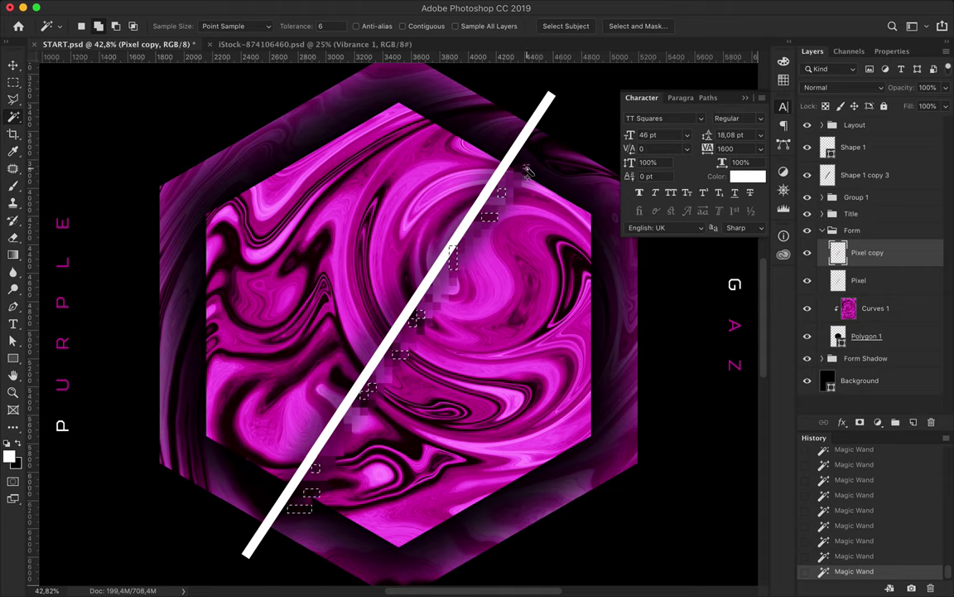
{"action": "left_click", "coordinate": [428, 297]}
{"action": "left_click", "coordinate": [400, 354]}
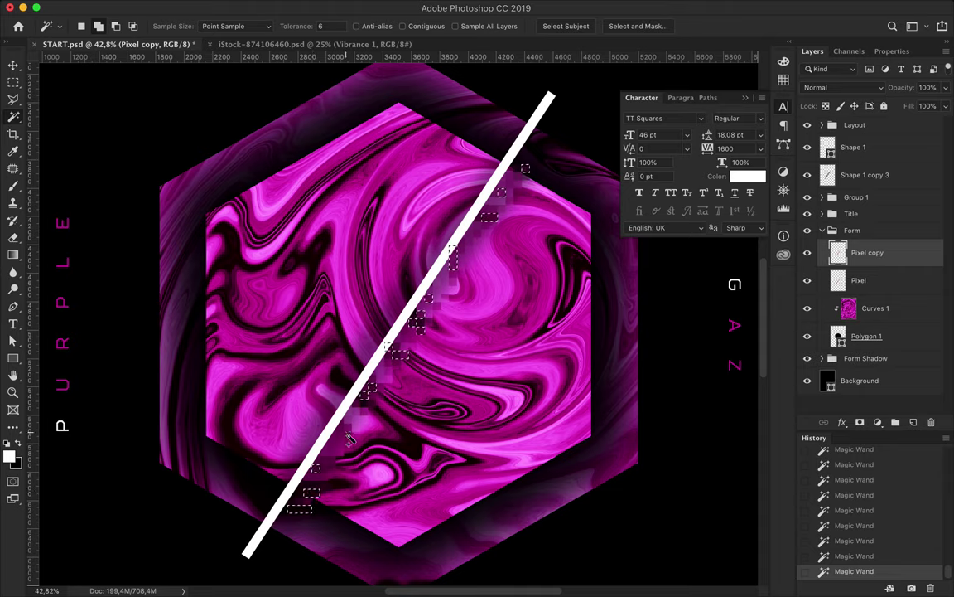
{"action": "key", "text": "Delete"}
{"action": "key", "text": "ctrl+d"}
Step: Apply a -28° Motion Blur with 969 px distance to Pixel copy, then duplicate the layer
{"action": "key", "text": "m"}
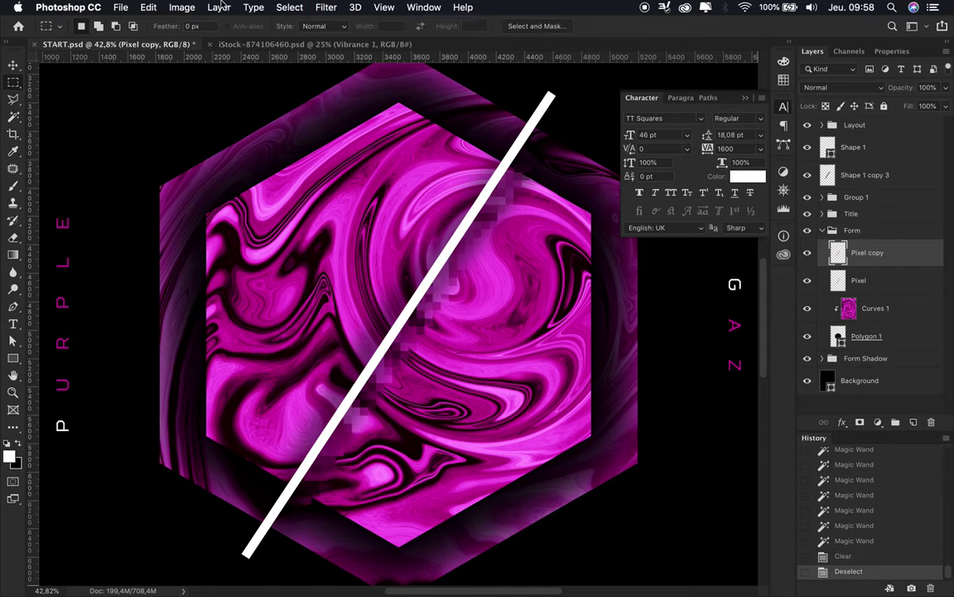
{"action": "left_click", "coordinate": [326, 8]}
{"action": "left_click", "coordinate": [531, 237]}
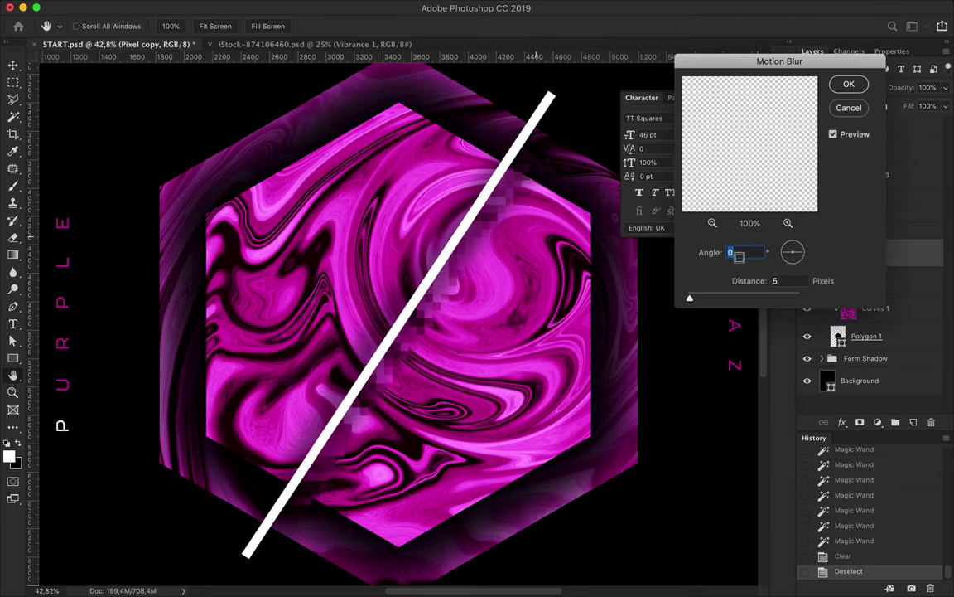
{"action": "left_click", "coordinate": [800, 262]}
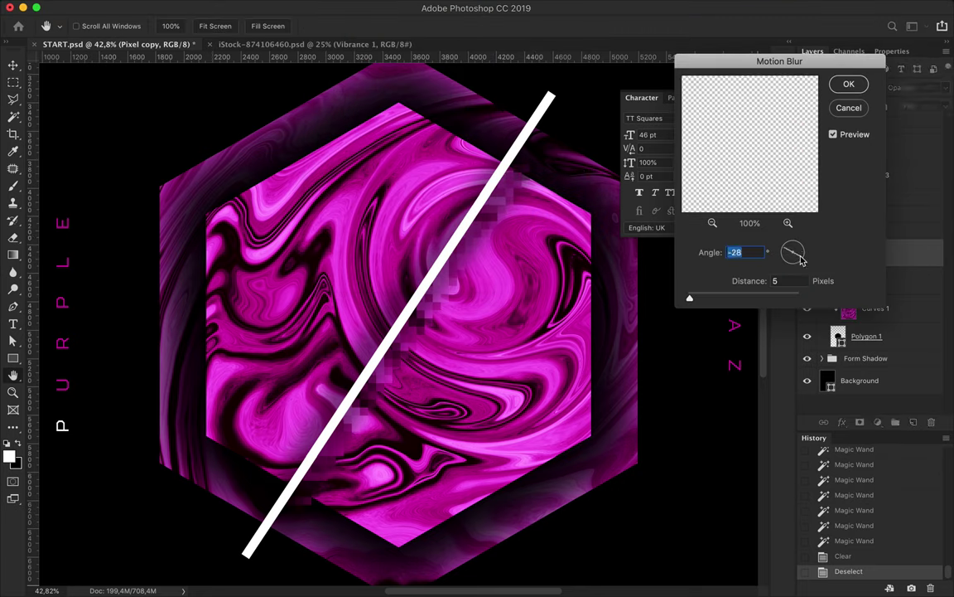
{"action": "left_click", "coordinate": [708, 300]}
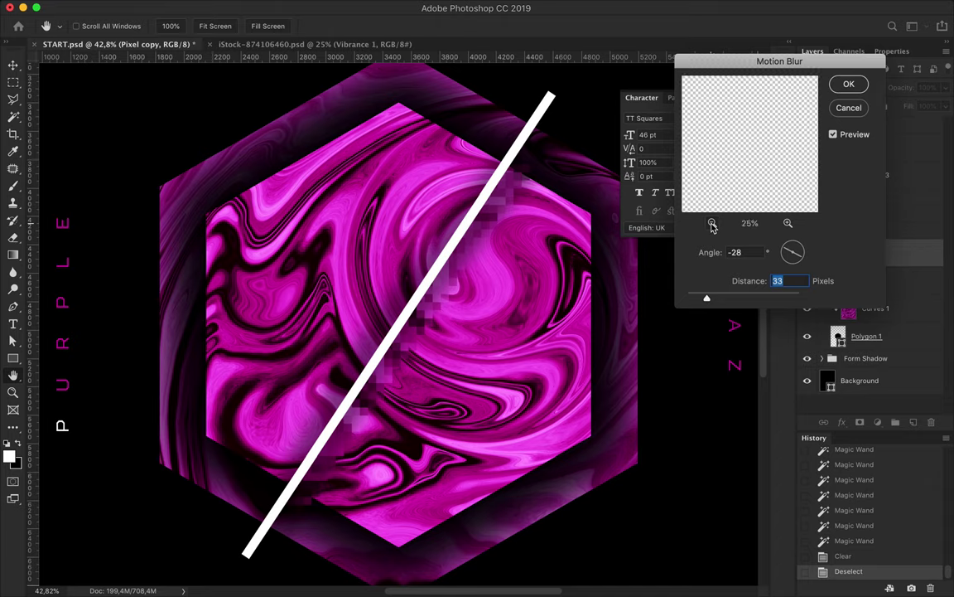
{"action": "left_click", "coordinate": [788, 223]}
{"action": "left_click", "coordinate": [788, 223]}
{"action": "left_click", "coordinate": [788, 223]}
{"action": "left_click", "coordinate": [788, 223]}
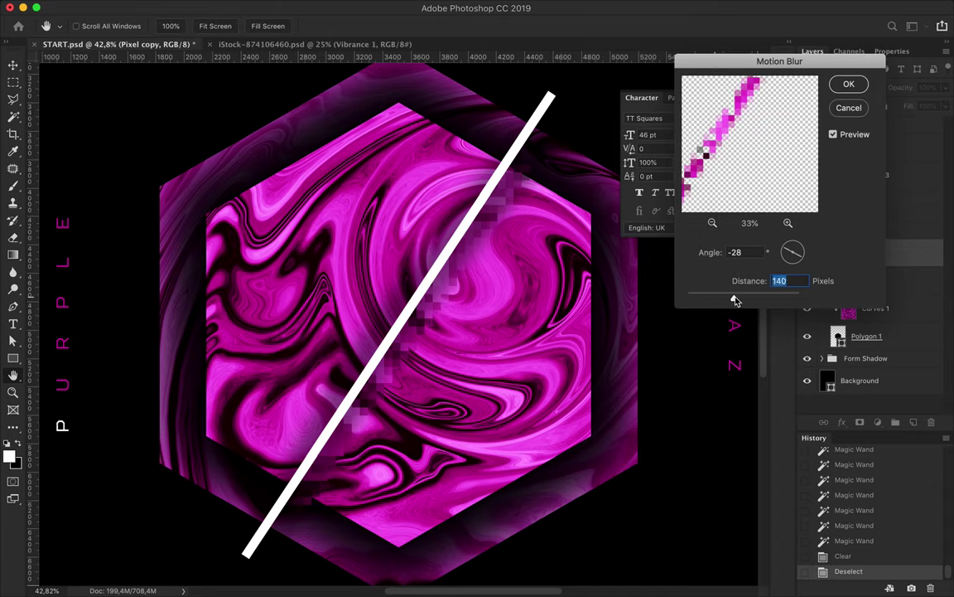
{"action": "left_click_drag", "start_coordinate": [734, 299], "coordinate": [766, 301]}
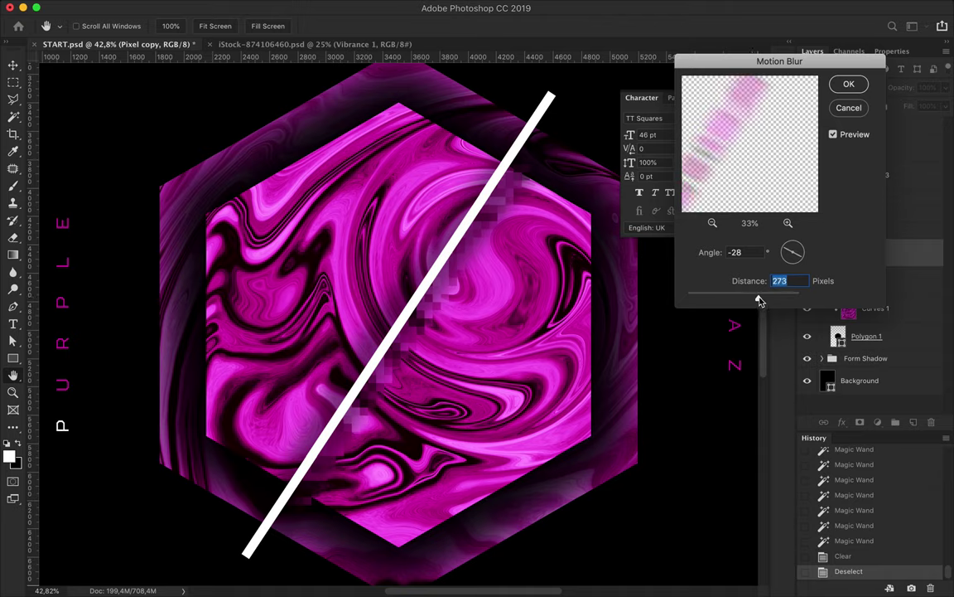
{"action": "left_click_drag", "start_coordinate": [765, 302], "coordinate": [779, 302]}
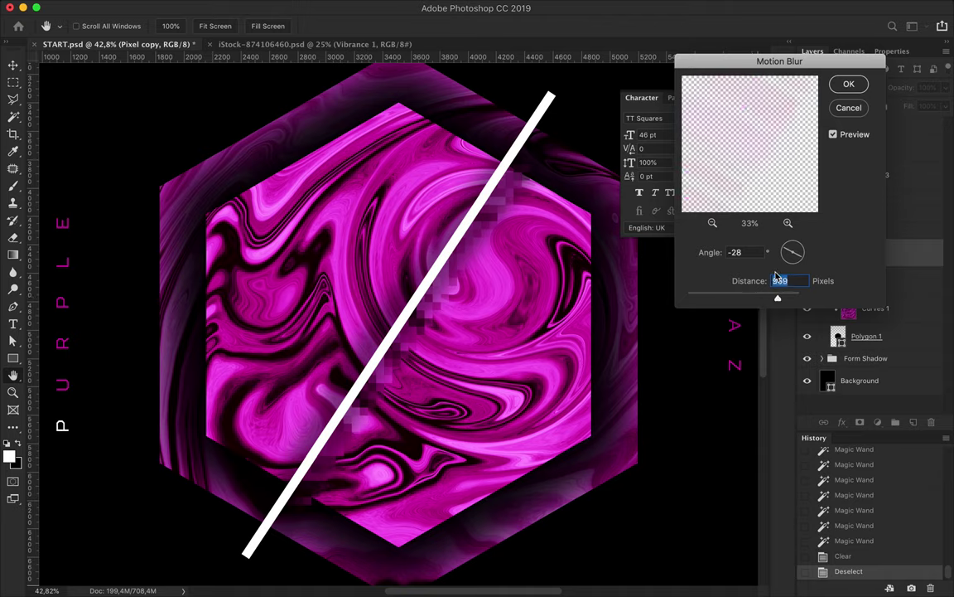
{"action": "left_click", "coordinate": [848, 92]}
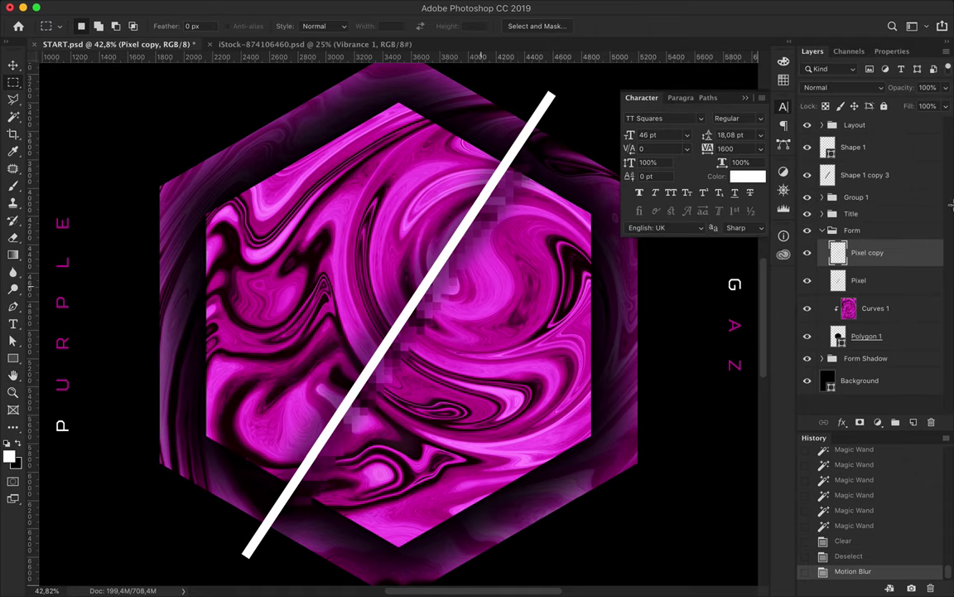
{"action": "key", "text": "ctrl+j"}
{"action": "key", "text": "ctrl+j"}
{"action": "key", "text": "ctrl+j"}
Step: Duplicate the blurred strip again and shift all strip copies right and down
{"action": "left_click_drag", "start_coordinate": [876, 272], "coordinate": [871, 242]}
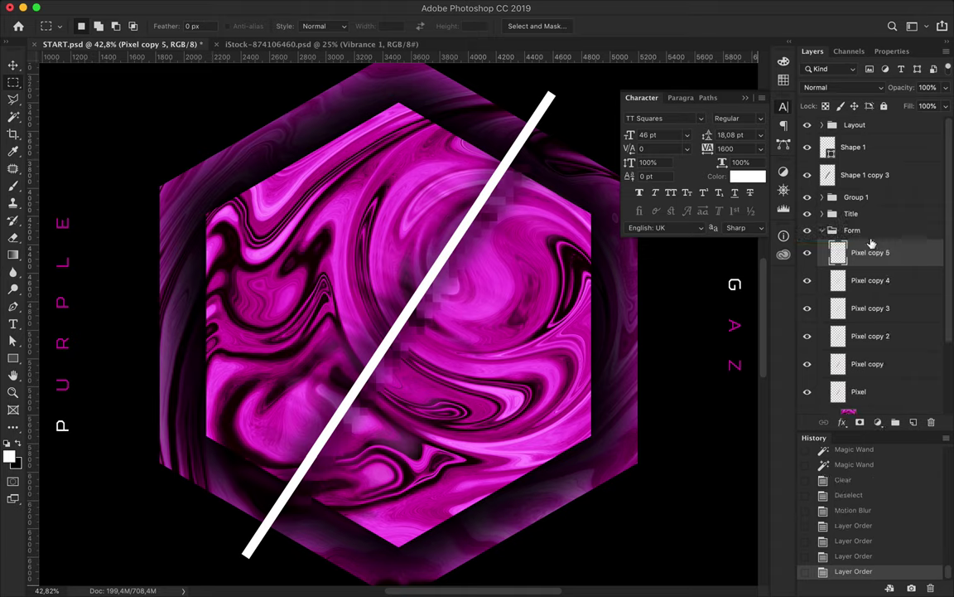
{"action": "scroll", "coordinate": [870, 273], "scroll_direction": "down", "scroll_amount": 1}
{"action": "left_click", "coordinate": [868, 338], "text": "shift"}
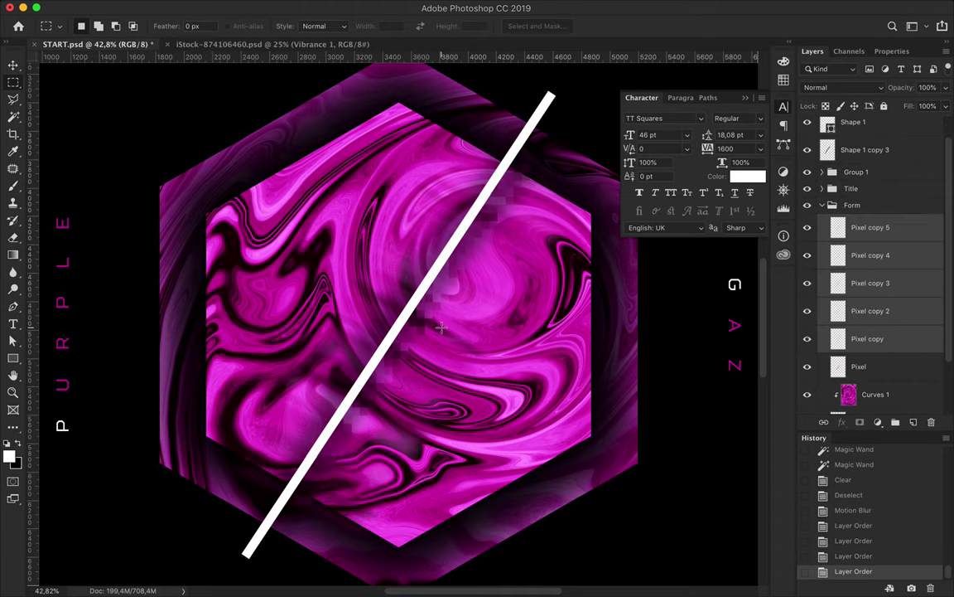
{"action": "key", "text": "v"}
{"action": "left_click_drag", "start_coordinate": [403, 297], "coordinate": [493, 368]}
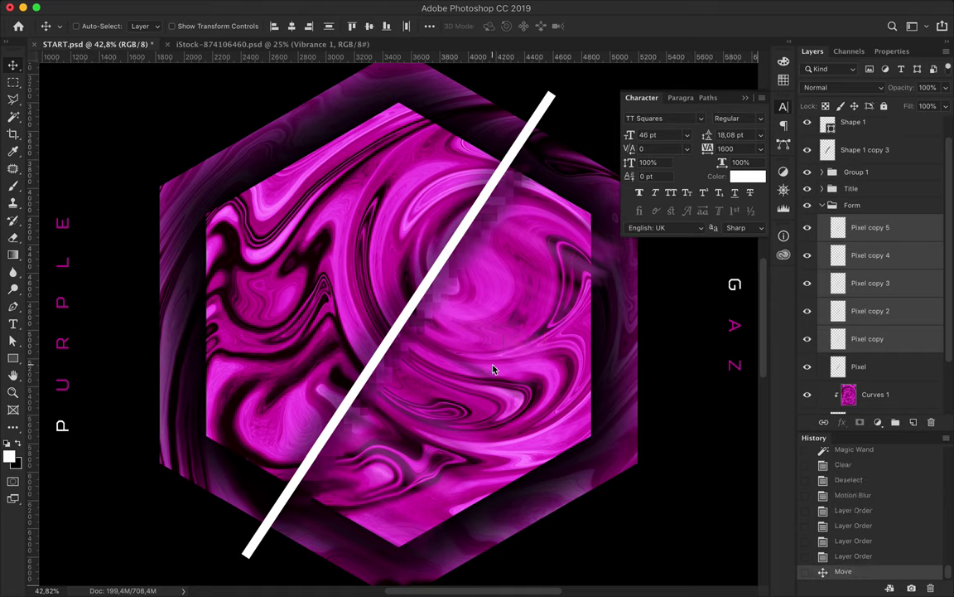
Step: Duplicate the shifted copies and merge Pixel copy 2 through 6 into one layer
{"action": "left_click_drag", "start_coordinate": [876, 227], "coordinate": [861, 214]}
{"action": "scroll", "coordinate": [870, 212], "scroll_direction": "down", "scroll_amount": 2}
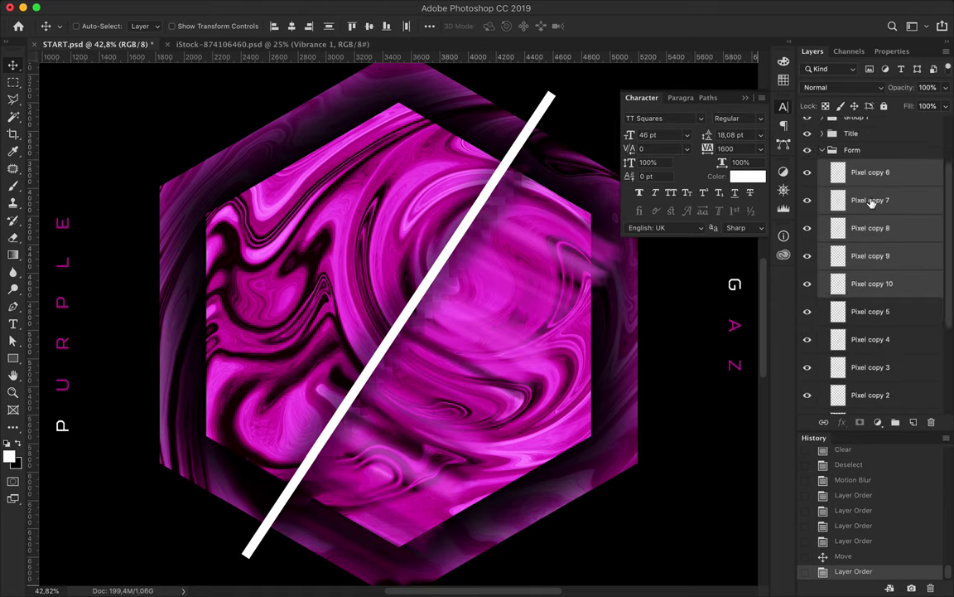
{"action": "scroll", "coordinate": [878, 212], "scroll_direction": "down", "scroll_amount": 1}
{"action": "left_click", "coordinate": [880, 318], "text": "shift"}
{"action": "key", "text": "ctrl+e"}
{"action": "left_click", "coordinate": [841, 87]}
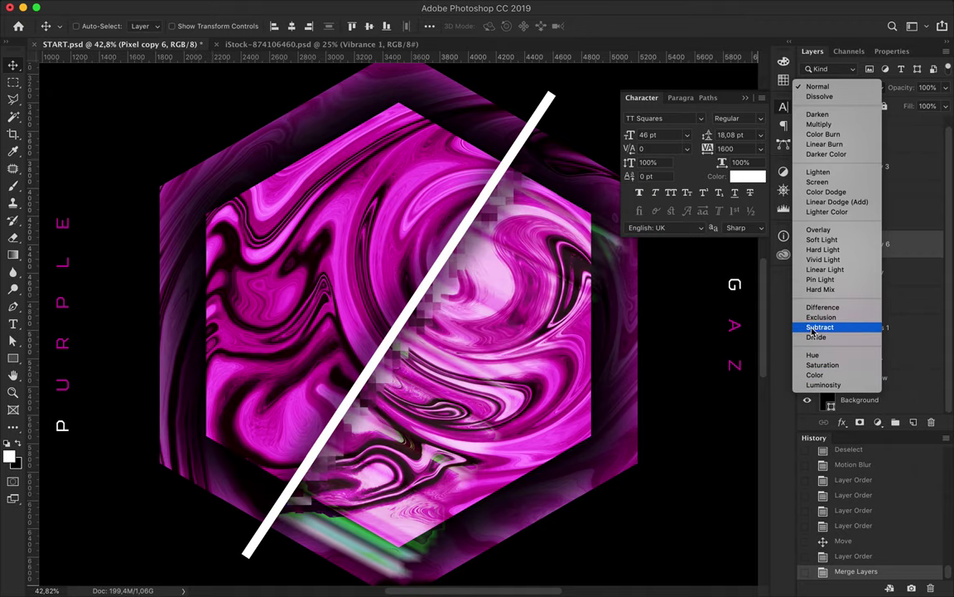
Step: Set the merged strip layer's blend mode to Divide
{"action": "left_click", "coordinate": [816, 337]}
{"action": "scroll", "coordinate": [428, 424], "scroll_direction": "down", "scroll_amount": 1}
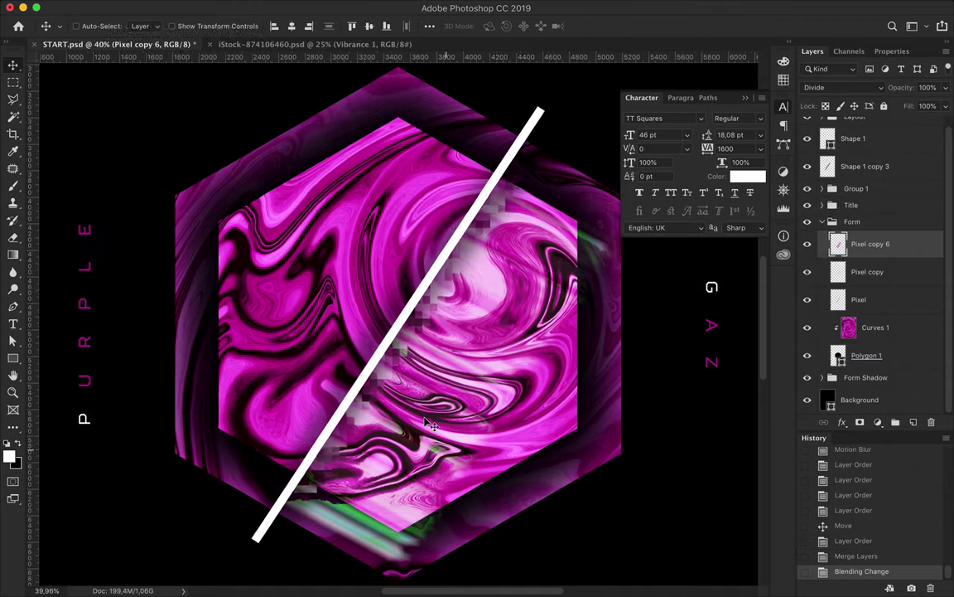
{"action": "scroll", "coordinate": [429, 425], "scroll_direction": "down", "scroll_amount": 2}
{"action": "scroll", "coordinate": [428, 424], "scroll_direction": "down", "scroll_amount": 2}
{"action": "scroll", "coordinate": [429, 424], "scroll_direction": "down", "scroll_amount": 1}
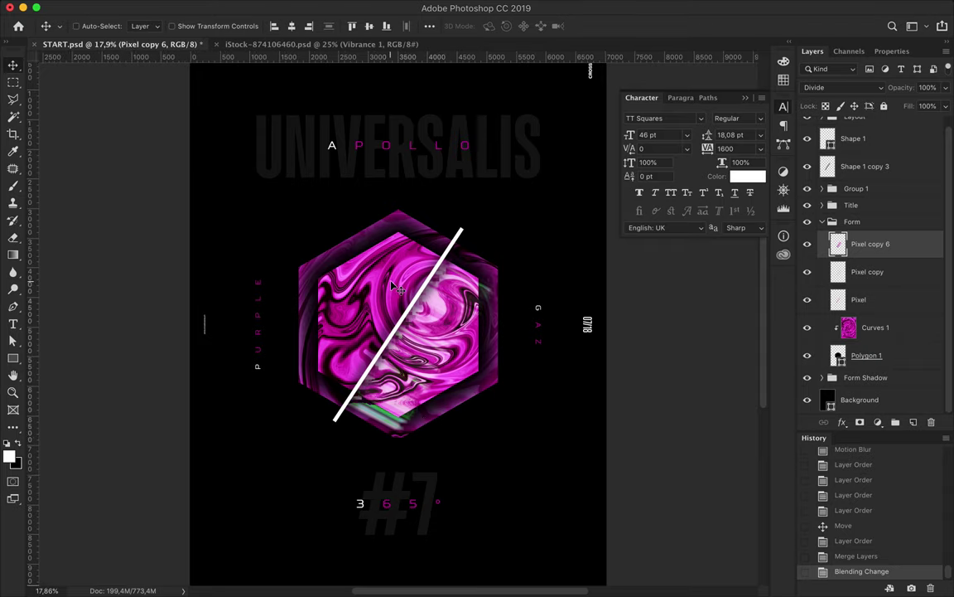
{"action": "scroll", "coordinate": [519, 222], "scroll_direction": "down", "scroll_amount": 1}
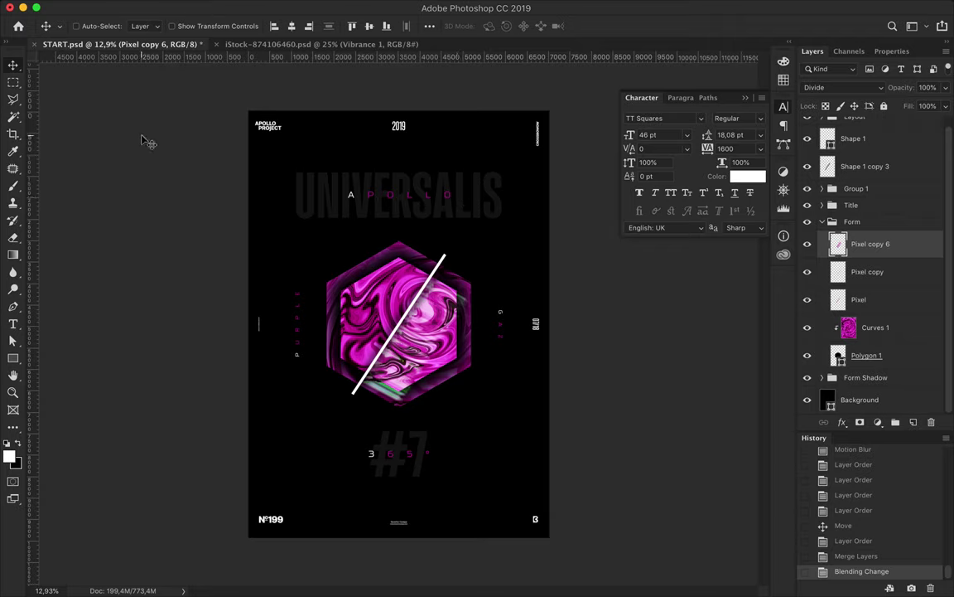
Step: Duplicate the Polygon 1 hexagon and place Polygon 1 copy 3 below Polygon 1
{"action": "key", "text": "alt+bracketleft"}
{"action": "key", "text": "alt+bracketleft"}
{"action": "key", "text": "alt+bracketleft"}
{"action": "key", "text": "alt+bracketleft"}
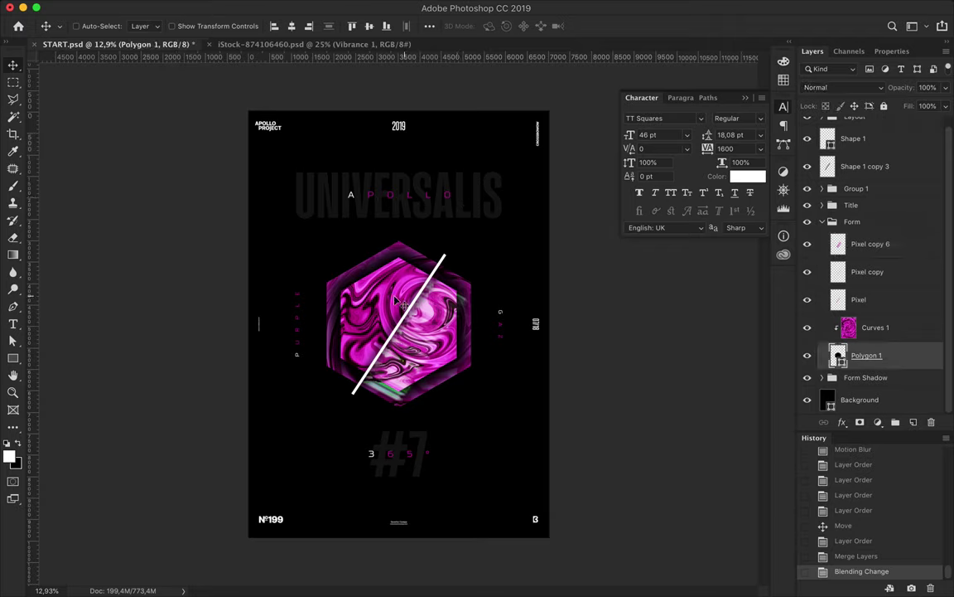
{"action": "left_click_drag", "start_coordinate": [378, 282], "coordinate": [511, 493]}
{"action": "key", "text": "ctrl+z"}
{"action": "left_click", "coordinate": [898, 355]}
{"action": "left_click_drag", "start_coordinate": [899, 354], "coordinate": [901, 366]}
{"action": "left_click_drag", "start_coordinate": [397, 324], "coordinate": [439, 344]}
{"action": "key", "text": "ctrl+z"}
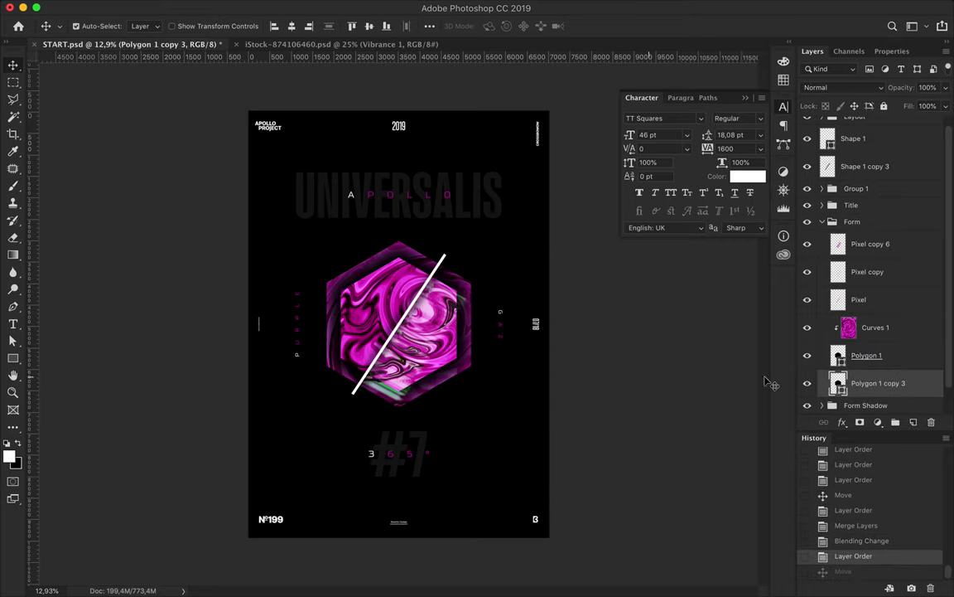
Step: Duplicate the Curves 1 marble above the hexagon copy and move it bottom-right
{"action": "left_click_drag", "start_coordinate": [362, 325], "coordinate": [537, 501]}
{"action": "left_click_drag", "start_coordinate": [858, 383], "coordinate": [862, 402]}
{"action": "left_click", "coordinate": [861, 402], "text": "alt"}
{"action": "mouse_move", "coordinate": [497, 498]}
{"action": "left_mouse_down"}
{"action": "mouse_move", "coordinate": [515, 513]}
{"action": "mouse_move", "coordinate": [468, 492]}
{"action": "left_mouse_up"}
Step: Clip the marble into the hexagon copy, enlarge it, and move it lower-right
{"action": "key", "text": "ctrl+z"}
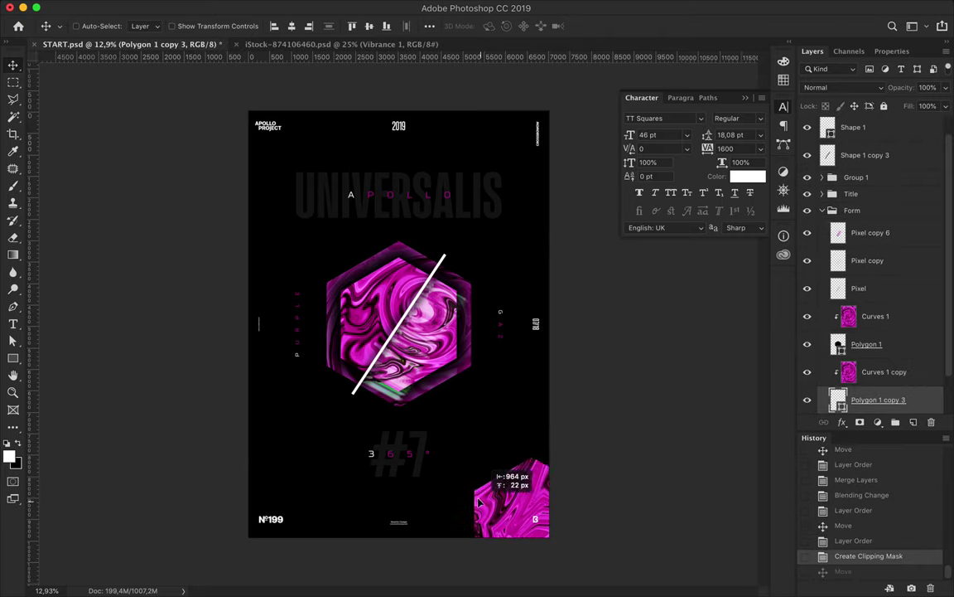
{"action": "key", "text": "ctrl+t"}
{"action": "left_click_drag", "start_coordinate": [517, 441], "coordinate": [517, 375]}
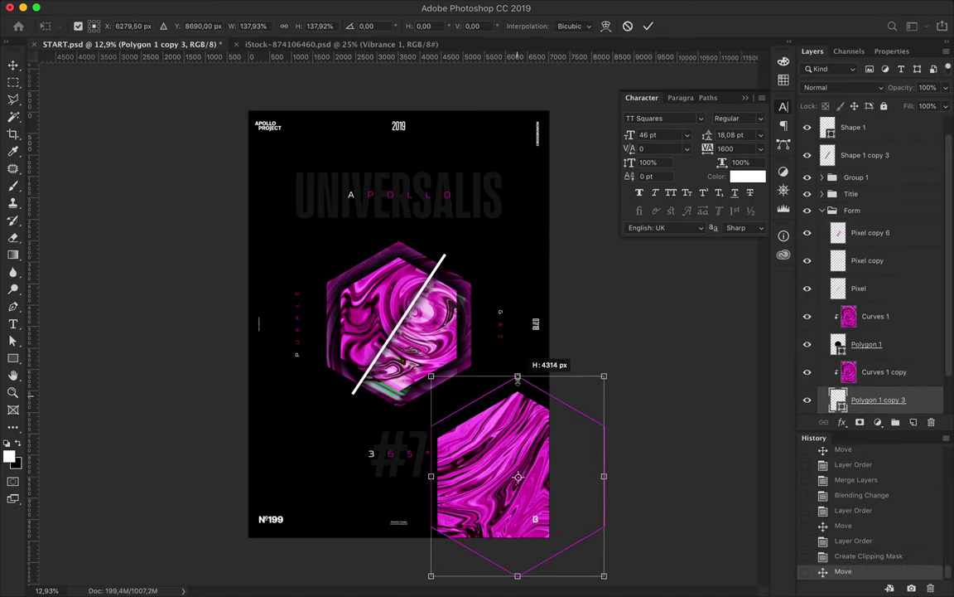
{"action": "key", "text": "Return"}
{"action": "mouse_move", "coordinate": [510, 426]}
{"action": "left_mouse_down"}
{"action": "mouse_move", "coordinate": [544, 534]}
{"action": "mouse_move", "coordinate": [538, 430]}
{"action": "left_mouse_up"}
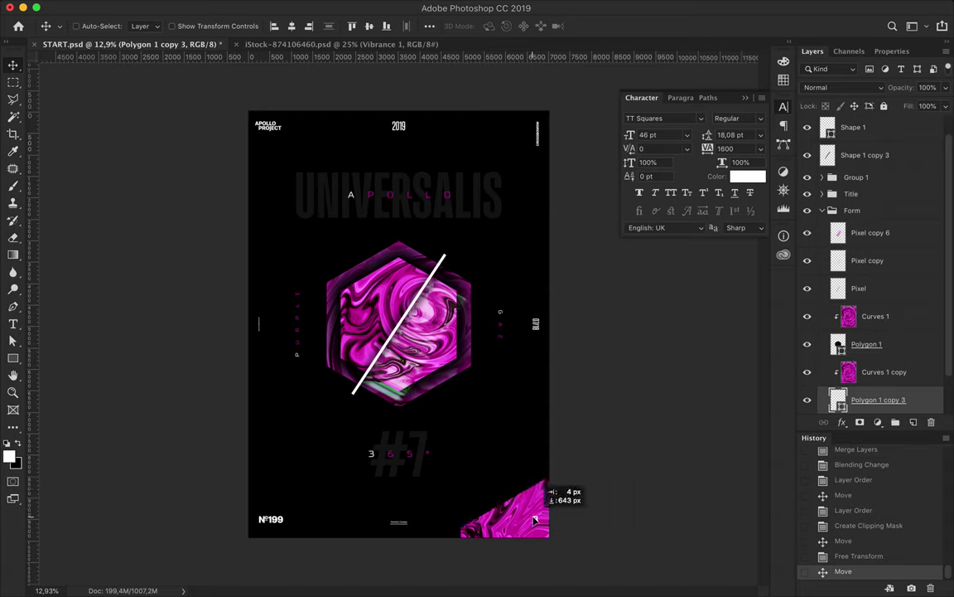
Step: Position the marble hexagon pieces in the bottom corners and clip marble to the bottom-left hexagon
{"action": "mouse_move", "coordinate": [537, 494]}
{"action": "left_mouse_down"}
{"action": "mouse_move", "coordinate": [535, 529]}
{"action": "mouse_move", "coordinate": [247, 528]}
{"action": "left_mouse_up"}
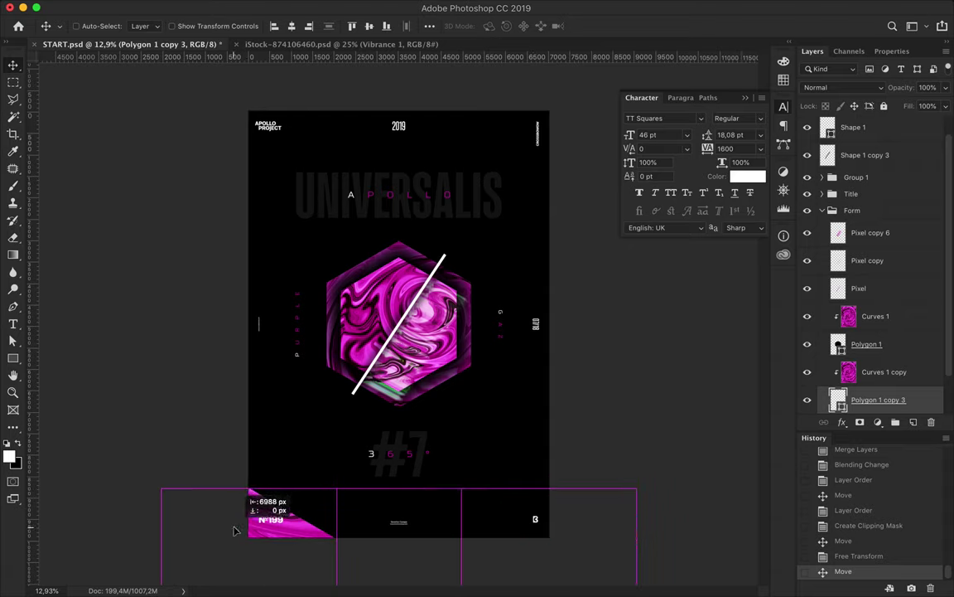
{"action": "left_click_drag", "start_coordinate": [247, 528], "coordinate": [236, 531]}
{"action": "scroll", "coordinate": [878, 315], "scroll_direction": "down", "scroll_amount": 2}
{"action": "left_click_drag", "start_coordinate": [878, 313], "coordinate": [879, 369]}
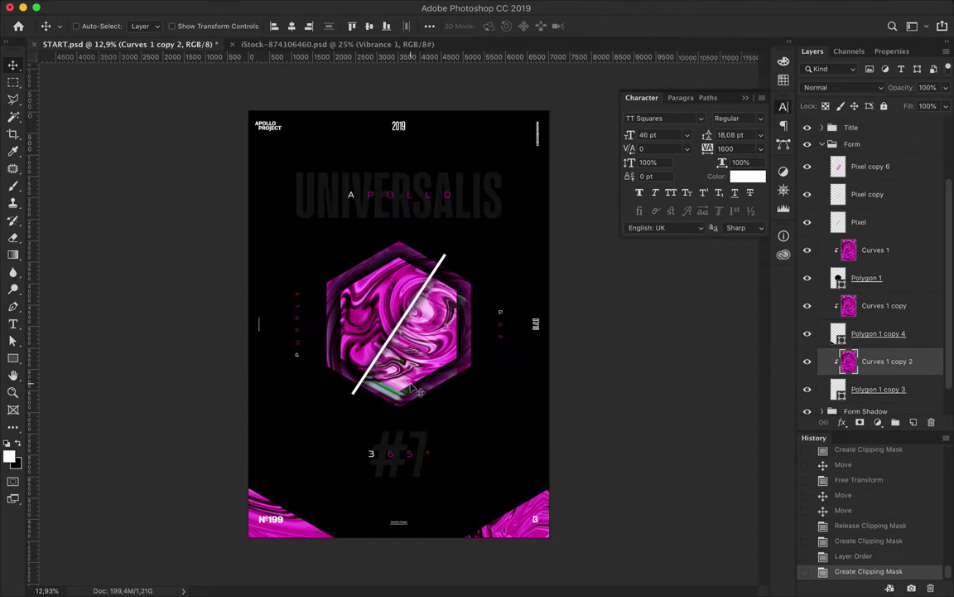
Step: Save the poster, then draw a six-sided polygon out from the canvas centre
{"action": "key", "text": "ctrl+s"}
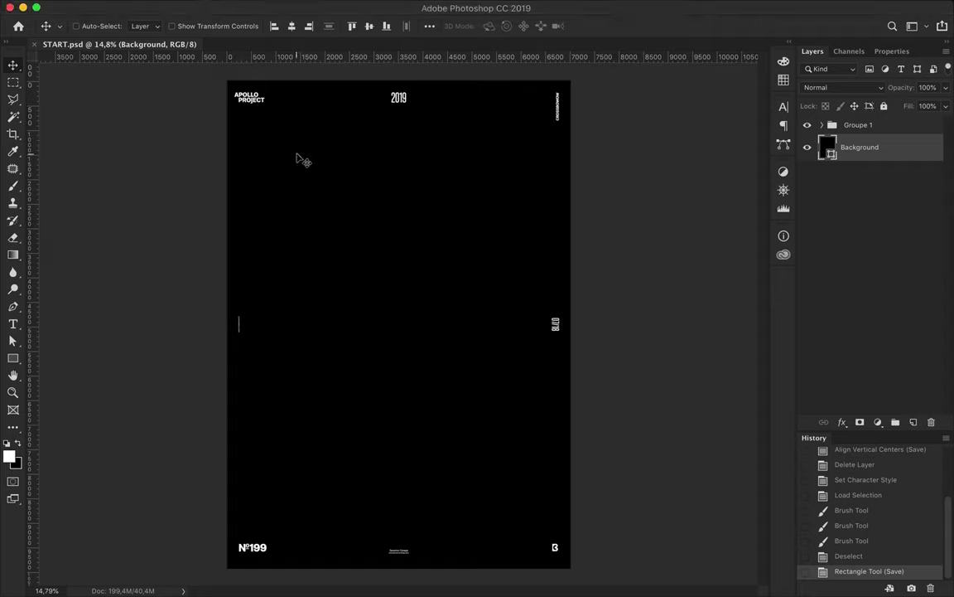
{"action": "key", "text": "u"}
{"action": "right_click", "coordinate": [12, 358]}
{"action": "left_click", "coordinate": [58, 400]}
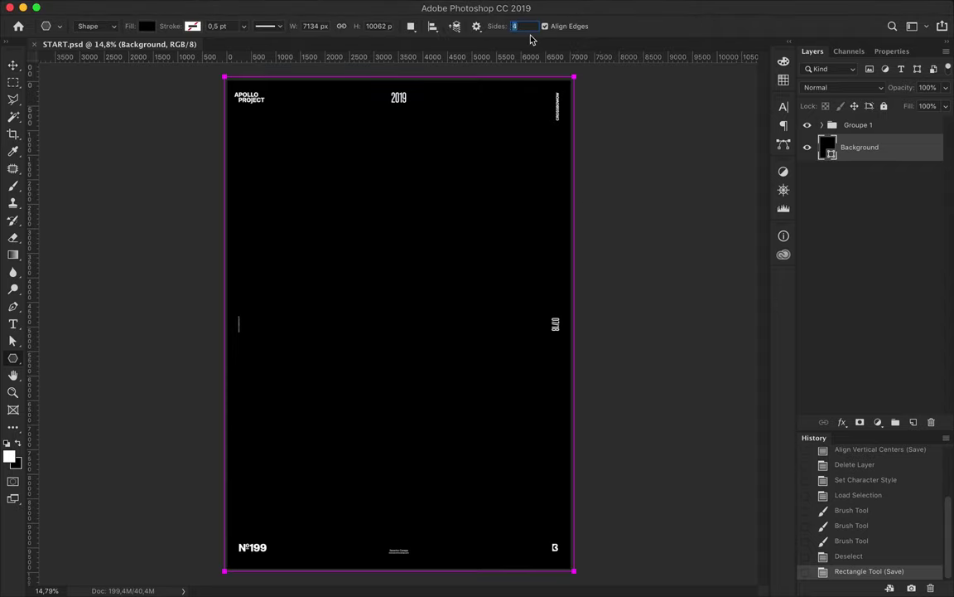
{"action": "left_click_drag", "start_coordinate": [402, 316], "coordinate": [409, 264]}
Step: Replace it with a smaller centred hexagon and resize it with Free Transform
{"action": "key", "text": "ctrl+z"}
{"action": "key", "text": "ctrl+shift+alt+n"}
{"action": "mouse_move", "coordinate": [404, 320]}
{"action": "left_mouse_down"}
{"action": "mouse_move", "coordinate": [412, 275]}
{"action": "mouse_move", "coordinate": [400, 256]}
{"action": "left_mouse_up"}
{"action": "key", "text": "ctrl+t"}
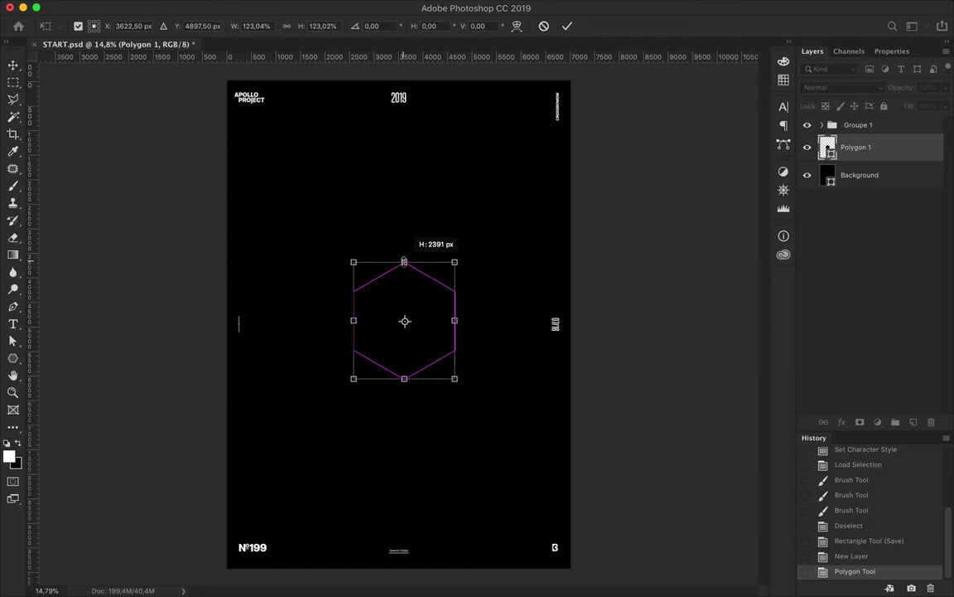
{"action": "key", "text": "Return"}
{"action": "left_click", "coordinate": [451, 375]}
Step: Open iStock-874106460.psd from Template > PS > Apollo Picture in Finder
{"action": "left_click", "coordinate": [451, 375]}
{"action": "left_click", "coordinate": [390, 559]}
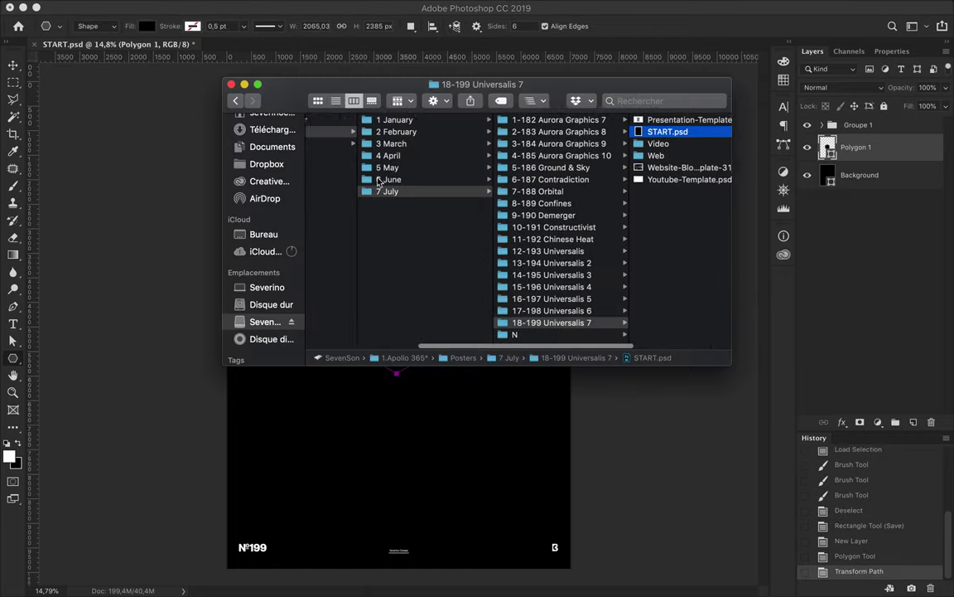
{"action": "left_click", "coordinate": [464, 155]}
{"action": "left_click", "coordinate": [621, 120]}
{"action": "left_click", "coordinate": [655, 347]}
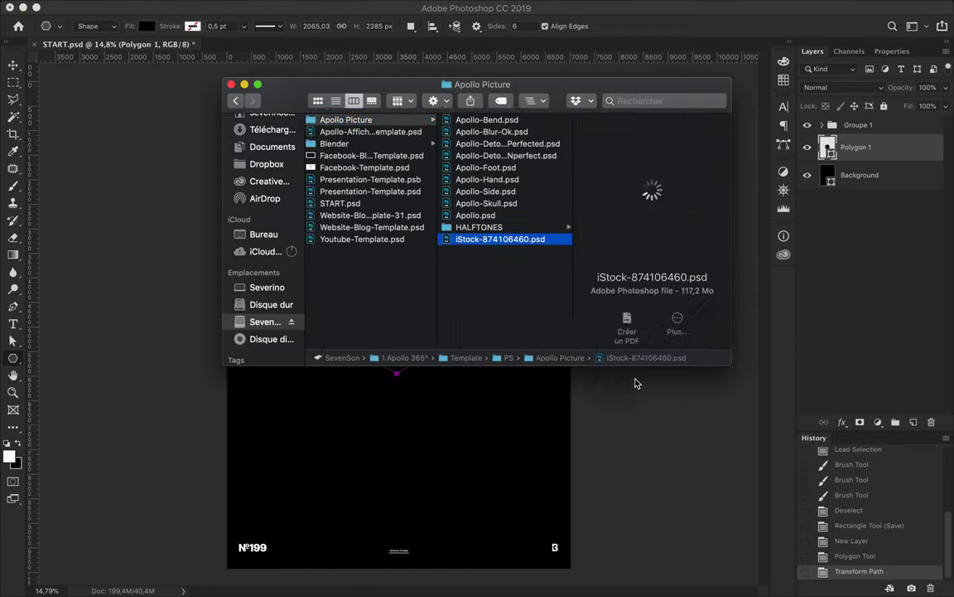
{"action": "left_click", "coordinate": [597, 380]}
Step: Drag the statue head layer onto the centre of the START poster
{"action": "left_click", "coordinate": [595, 381]}
{"action": "key", "text": "Escape"}
{"action": "key", "text": "v"}
{"action": "mouse_move", "coordinate": [166, 58]}
{"action": "left_mouse_down"}
{"action": "mouse_move", "coordinate": [401, 286]}
{"action": "mouse_move", "coordinate": [392, 280]}
{"action": "left_mouse_up"}
{"action": "left_click", "coordinate": [327, 6]}
{"action": "left_click", "coordinate": [377, 114]}
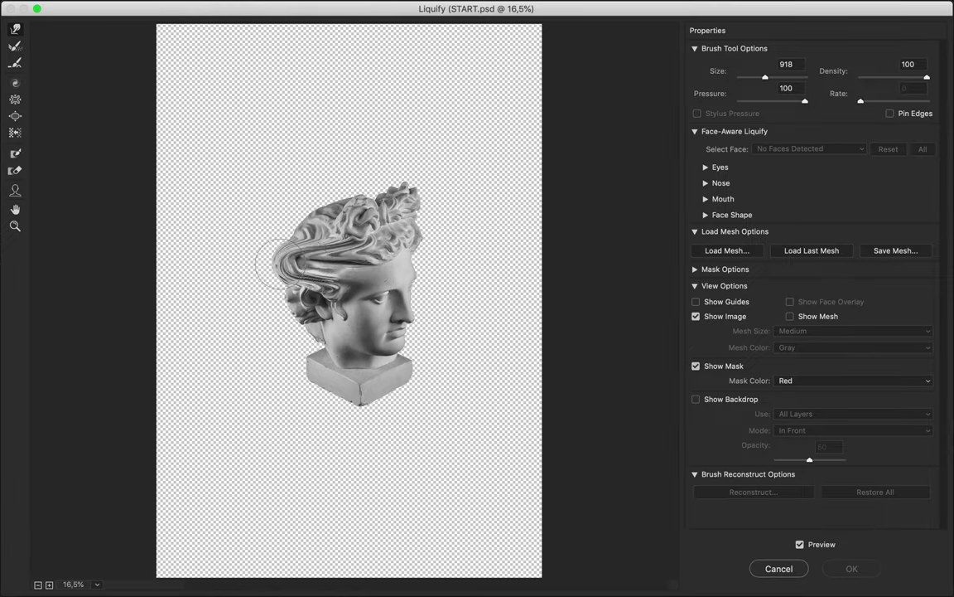
Step: Forward Warp the statue head into smears and spikes spreading in every direction
{"action": "mouse_move", "coordinate": [249, 239]}
{"action": "left_mouse_down"}
{"action": "mouse_move", "coordinate": [420, 238]}
{"action": "mouse_move", "coordinate": [378, 390]}
{"action": "left_mouse_up"}
{"action": "left_click_drag", "start_coordinate": [365, 319], "coordinate": [164, 322]}
{"action": "left_click_drag", "start_coordinate": [320, 241], "coordinate": [321, 108]}
{"action": "left_click_drag", "start_coordinate": [348, 222], "coordinate": [178, 225]}
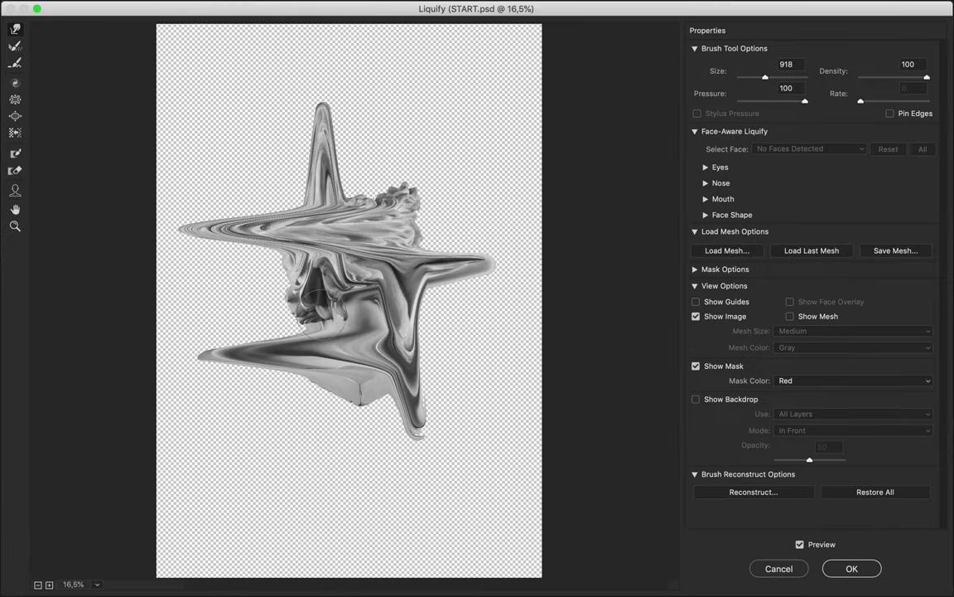
{"action": "left_click_drag", "start_coordinate": [294, 248], "coordinate": [294, 398]}
{"action": "left_click_drag", "start_coordinate": [290, 307], "coordinate": [472, 306]}
{"action": "left_click_drag", "start_coordinate": [309, 264], "coordinate": [430, 265]}
{"action": "left_click_drag", "start_coordinate": [368, 286], "coordinate": [383, 64]}
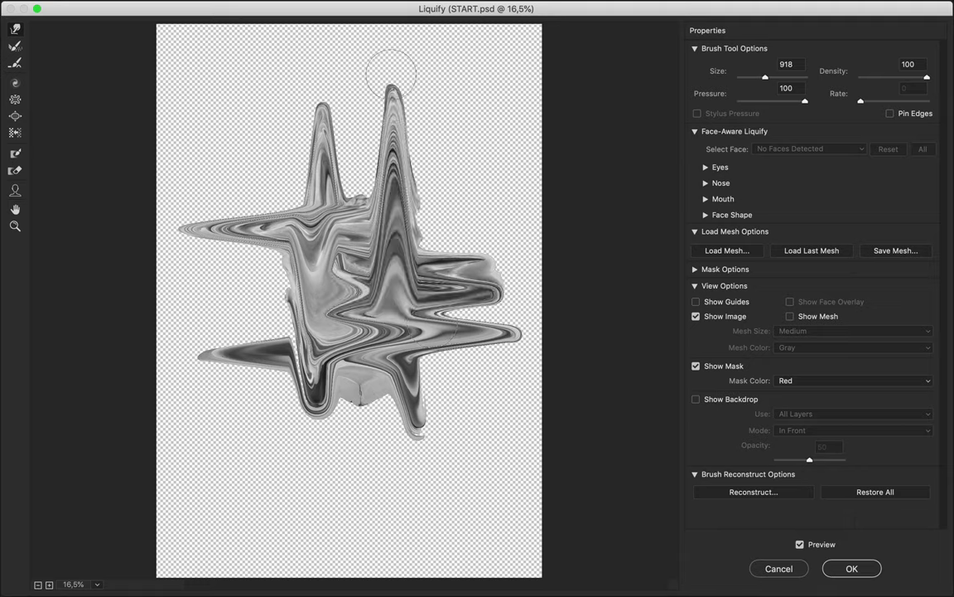
{"action": "left_click_drag", "start_coordinate": [319, 265], "coordinate": [186, 115]}
{"action": "left_click_drag", "start_coordinate": [249, 203], "coordinate": [136, 223]}
{"action": "left_click_drag", "start_coordinate": [265, 249], "coordinate": [194, 460]}
{"action": "left_click_drag", "start_coordinate": [285, 273], "coordinate": [166, 472]}
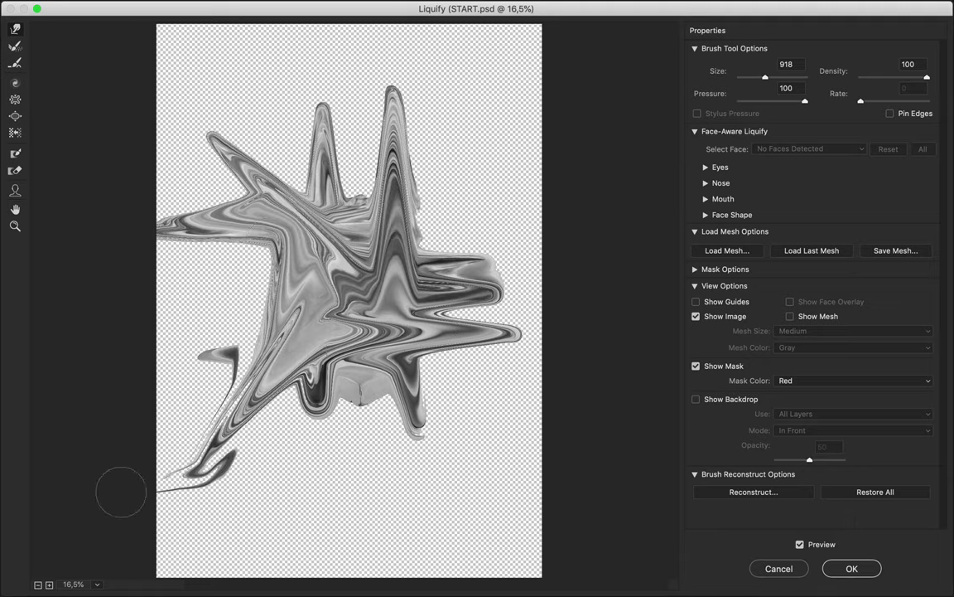
{"action": "left_click_drag", "start_coordinate": [322, 303], "coordinate": [91, 283]}
{"action": "left_click_drag", "start_coordinate": [269, 250], "coordinate": [105, 230]}
{"action": "left_click_drag", "start_coordinate": [263, 220], "coordinate": [244, 307]}
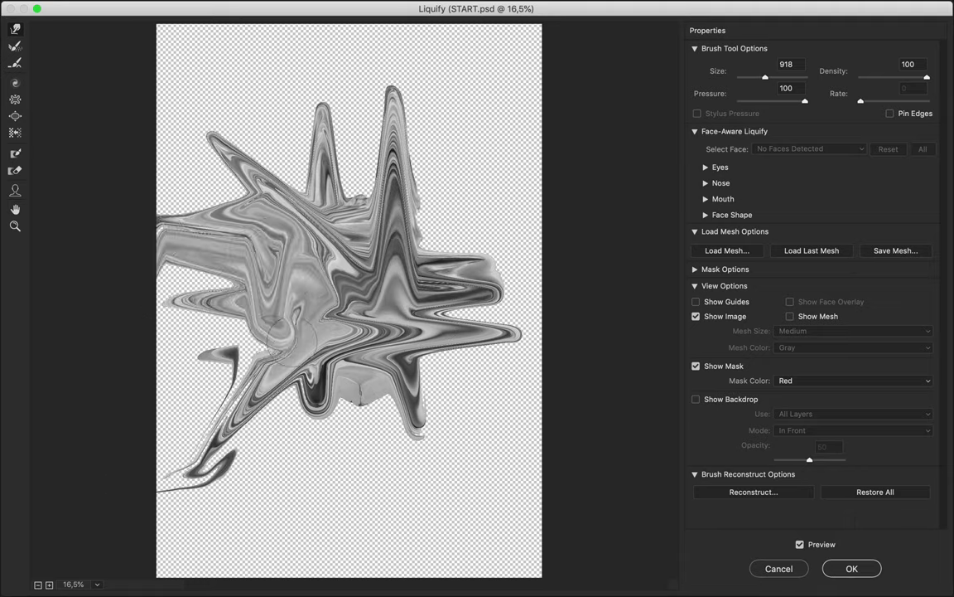
{"action": "left_click_drag", "start_coordinate": [268, 248], "coordinate": [542, 94]}
Step: Enlarge the warp brush to 4445 and swirl the smears across the whole poster
{"action": "left_click_drag", "start_coordinate": [319, 248], "coordinate": [557, 222]}
{"action": "left_click_drag", "start_coordinate": [348, 257], "coordinate": [570, 207]}
{"action": "left_click_drag", "start_coordinate": [704, 73], "coordinate": [721, 73]}
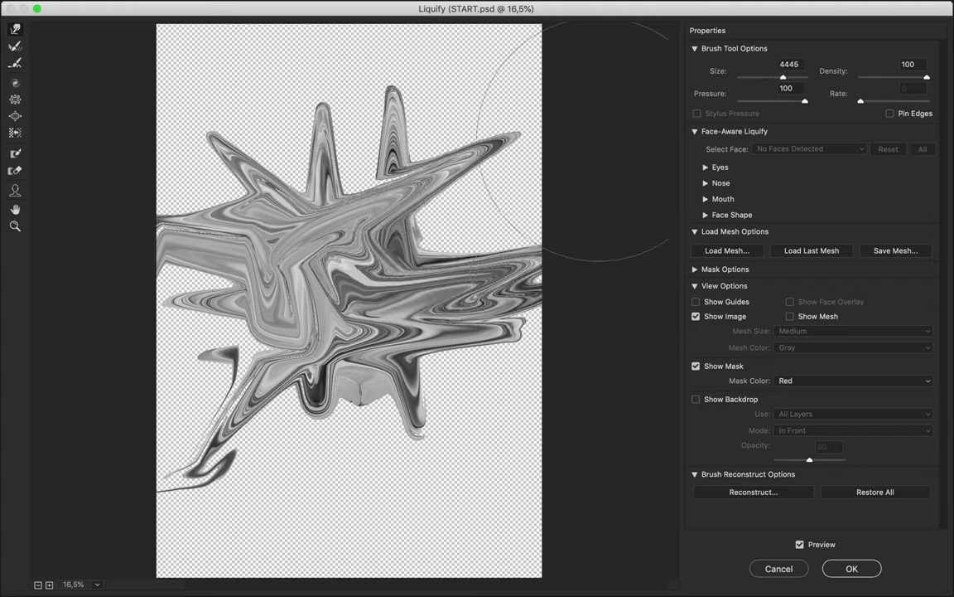
{"action": "left_click_drag", "start_coordinate": [373, 207], "coordinate": [663, 108]}
{"action": "left_click_drag", "start_coordinate": [464, 133], "coordinate": [331, 124]}
{"action": "mouse_move", "coordinate": [389, 124]}
{"action": "left_mouse_down"}
{"action": "mouse_move", "coordinate": [174, 141]}
{"action": "mouse_move", "coordinate": [248, 166]}
{"action": "left_mouse_up"}
{"action": "mouse_move", "coordinate": [389, 165]}
{"action": "left_mouse_down"}
{"action": "mouse_move", "coordinate": [278, 178]}
{"action": "mouse_move", "coordinate": [459, 92]}
{"action": "mouse_move", "coordinate": [213, 383]}
{"action": "left_mouse_up"}
{"action": "left_click_drag", "start_coordinate": [372, 207], "coordinate": [149, 257]}
{"action": "mouse_move", "coordinate": [248, 249]}
{"action": "left_mouse_down"}
{"action": "mouse_move", "coordinate": [217, 439]}
{"action": "mouse_move", "coordinate": [165, 464]}
{"action": "mouse_move", "coordinate": [497, 497]}
{"action": "left_mouse_up"}
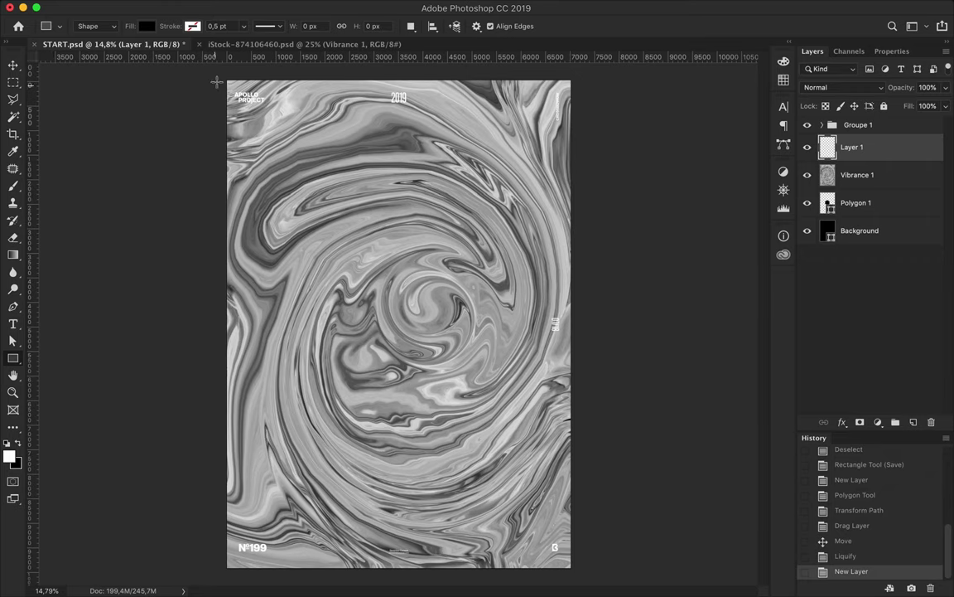
{"action": "mouse_move", "coordinate": [223, 77]}
{"action": "left_mouse_down"}
{"action": "mouse_move", "coordinate": [541, 572]}
{"action": "mouse_move", "coordinate": [572, 570]}
{"action": "left_mouse_up"}
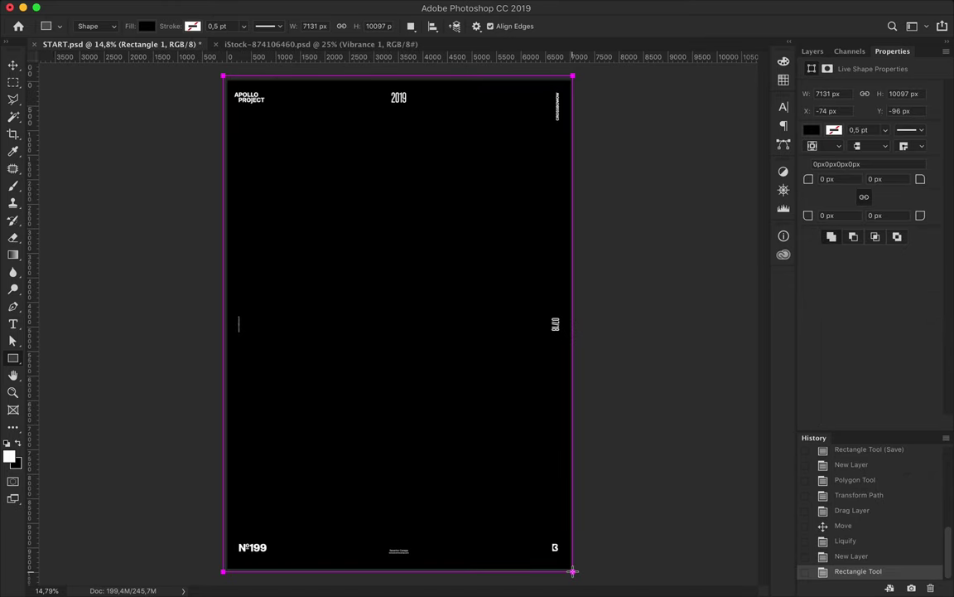
Step: Fill the rectangle with a bright pink-magenta colour
{"action": "left_click", "coordinate": [146, 25]}
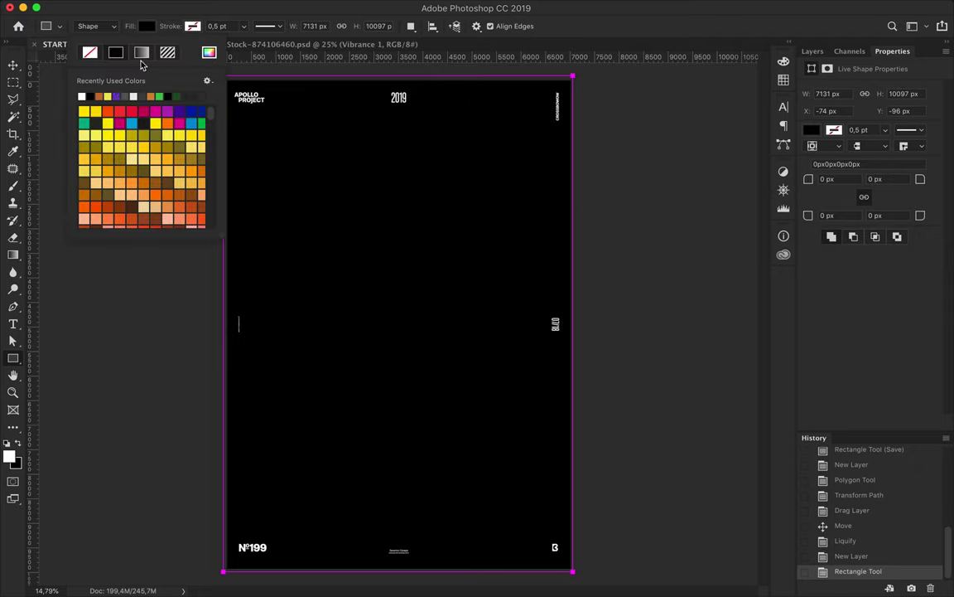
{"action": "scroll", "coordinate": [184, 123], "scroll_direction": "down", "scroll_amount": 5}
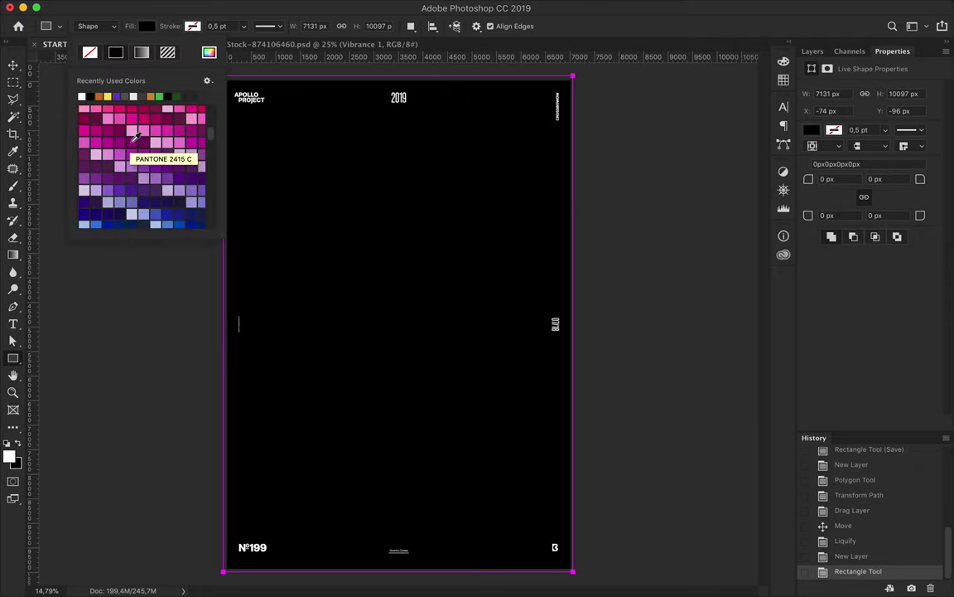
{"action": "left_click", "coordinate": [123, 131]}
{"action": "left_click", "coordinate": [209, 52]}
{"action": "mouse_move", "coordinate": [591, 217]}
{"action": "left_mouse_down"}
{"action": "mouse_move", "coordinate": [575, 205]}
{"action": "mouse_move", "coordinate": [582, 223]}
{"action": "left_mouse_up"}
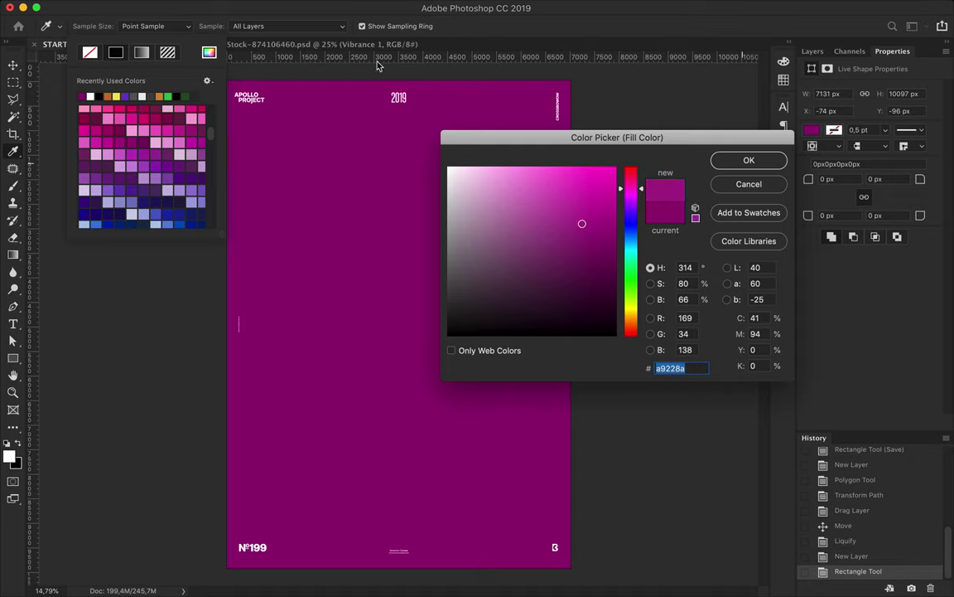
{"action": "key", "text": "Return"}
Step: Set the rectangle's blend mode to Linear Light
{"action": "key", "text": "v"}
{"action": "left_click", "coordinate": [812, 51]}
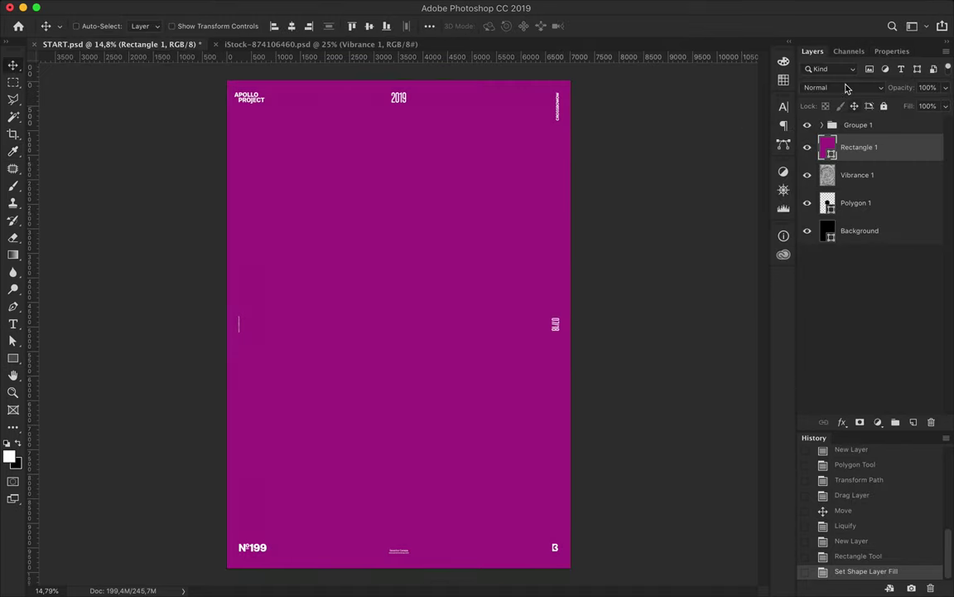
{"action": "left_click", "coordinate": [829, 87]}
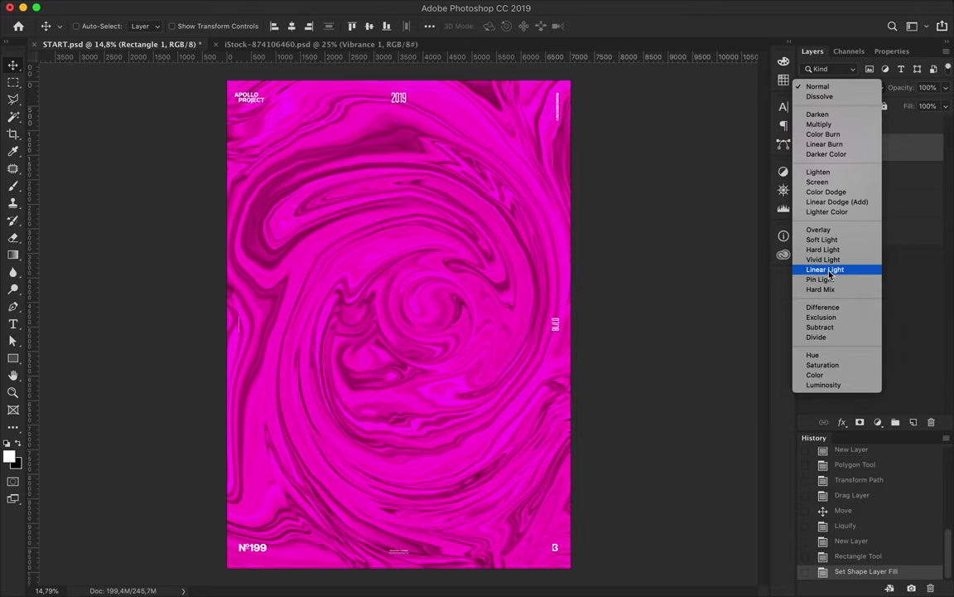
{"action": "left_click", "coordinate": [825, 269]}
Step: Add a Levels adjustment above Vibrance 1, lowering white input and raising black input
{"action": "left_click", "coordinate": [858, 175]}
{"action": "left_click", "coordinate": [883, 424]}
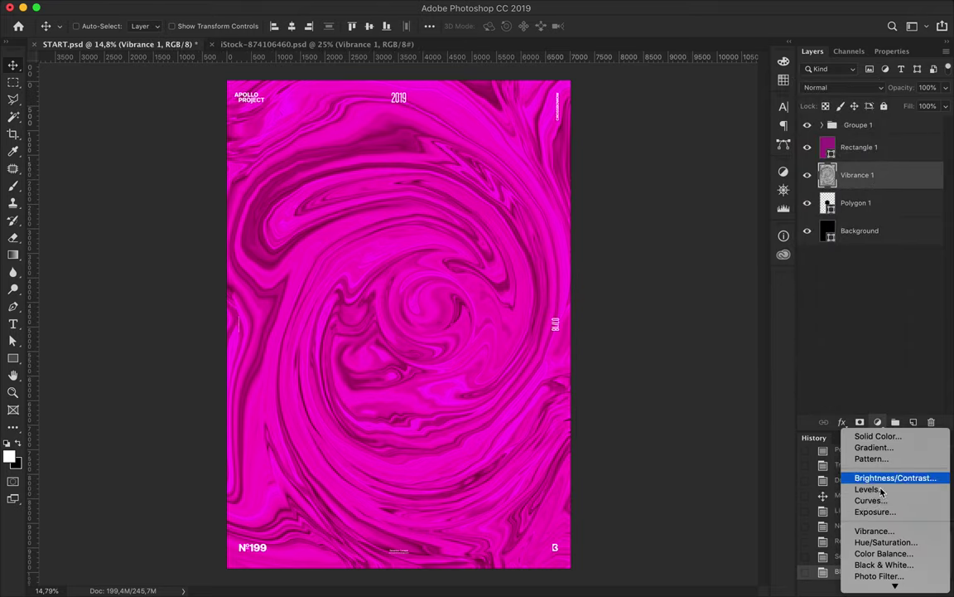
{"action": "left_click", "coordinate": [837, 491]}
{"action": "left_click_drag", "start_coordinate": [935, 189], "coordinate": [923, 191]}
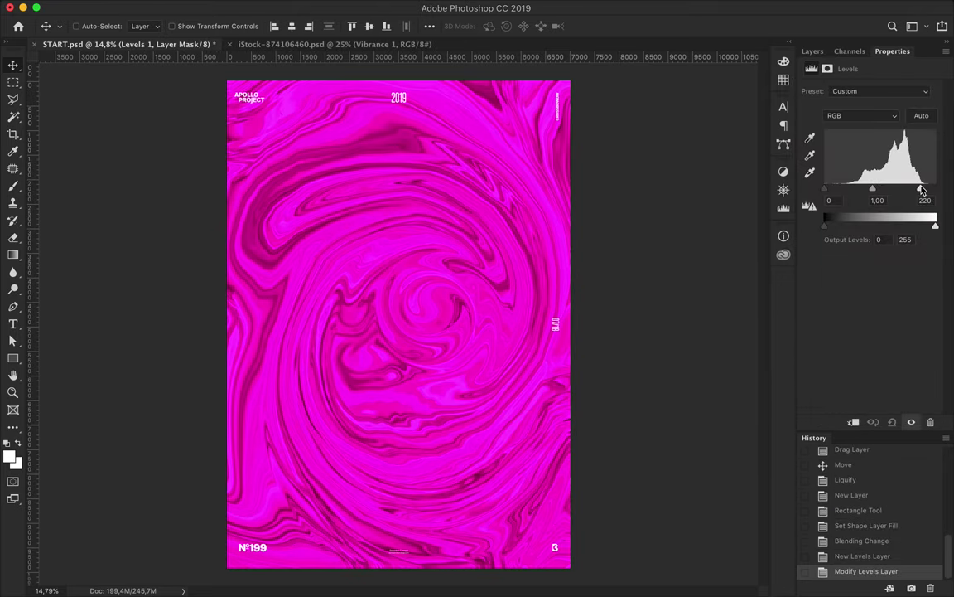
{"action": "left_click_drag", "start_coordinate": [859, 194], "coordinate": [861, 195]}
Step: Set Rectangle 1 to Linear Light and add a Pin Light copy at 62% fill
{"action": "left_click", "coordinate": [812, 51]}
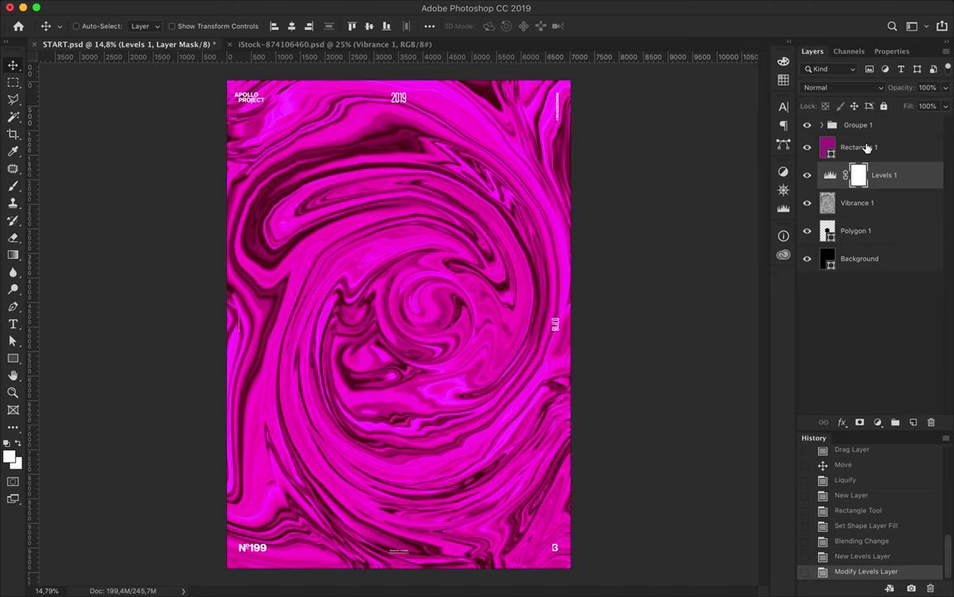
{"action": "left_click", "coordinate": [859, 146]}
{"action": "left_click", "coordinate": [841, 87]}
{"action": "left_click", "coordinate": [839, 52]}
{"action": "key", "text": "ctrl+j"}
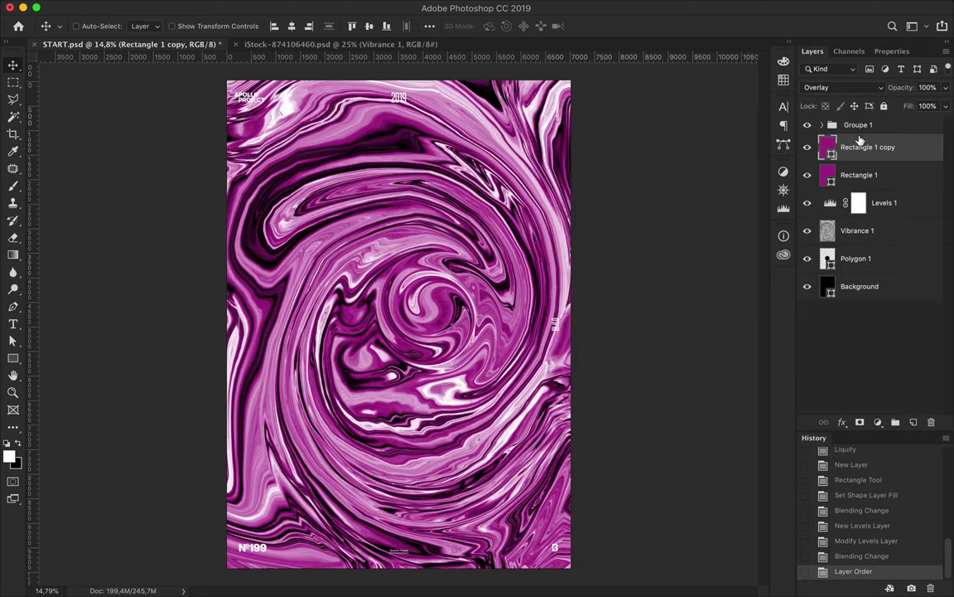
{"action": "left_click", "coordinate": [841, 87]}
{"action": "left_click", "coordinate": [837, 141]}
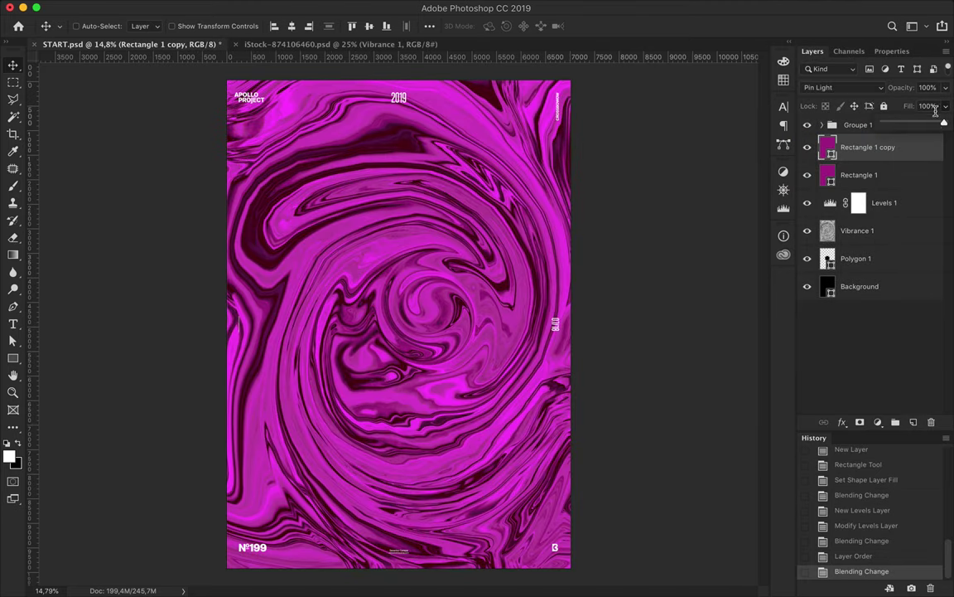
{"action": "left_click_drag", "start_coordinate": [944, 123], "coordinate": [922, 122]}
Step: Add a Curves adjustment with a steep S-curve for stronger contrast
{"action": "left_click", "coordinate": [883, 332]}
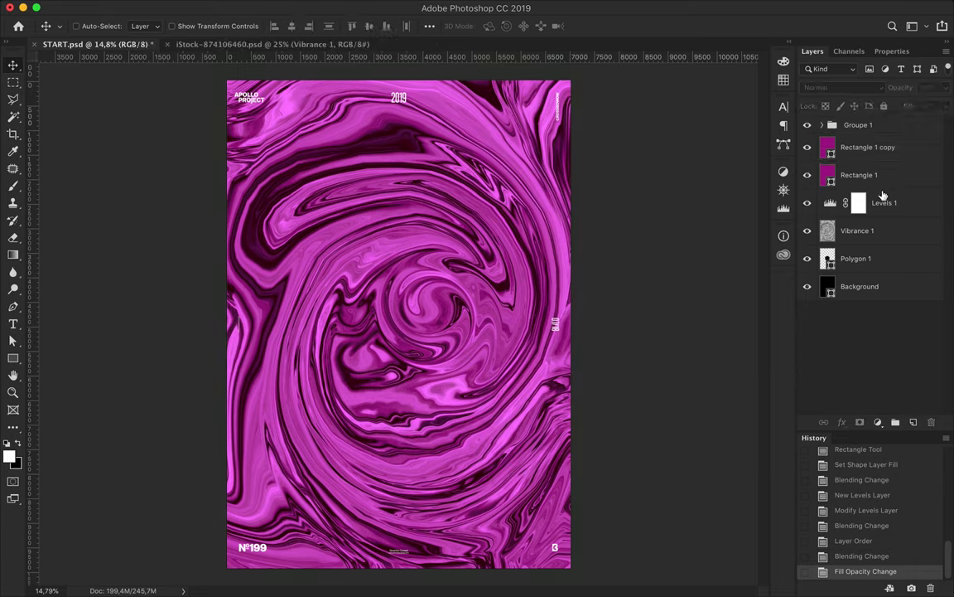
{"action": "left_click", "coordinate": [883, 157]}
{"action": "left_click", "coordinate": [877, 422]}
{"action": "left_click", "coordinate": [816, 500]}
{"action": "left_click_drag", "start_coordinate": [844, 222], "coordinate": [843, 209]}
{"action": "mouse_move", "coordinate": [916, 136]}
{"action": "left_mouse_down"}
{"action": "mouse_move", "coordinate": [918, 147]}
{"action": "mouse_move", "coordinate": [911, 135]}
{"action": "left_mouse_up"}
{"action": "left_click_drag", "start_coordinate": [843, 209], "coordinate": [852, 215]}
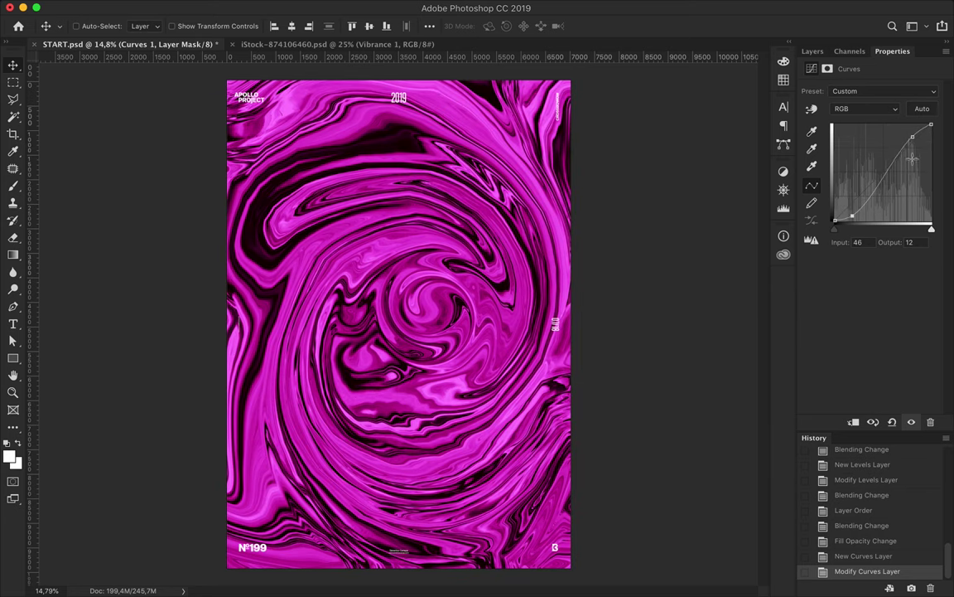
{"action": "left_click_drag", "start_coordinate": [910, 135], "coordinate": [909, 134]}
Step: Merge layers, undo the merge, then select the Levels 1 and Vibrance 1 layers
{"action": "left_click", "coordinate": [813, 50]}
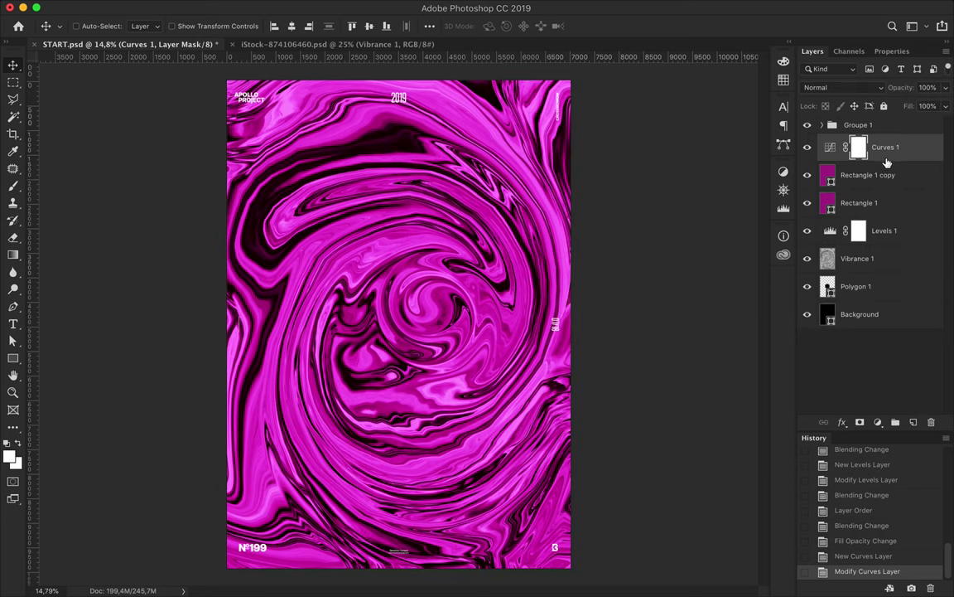
{"action": "left_click", "coordinate": [871, 177], "text": "shift"}
{"action": "key", "text": "ctrl+e"}
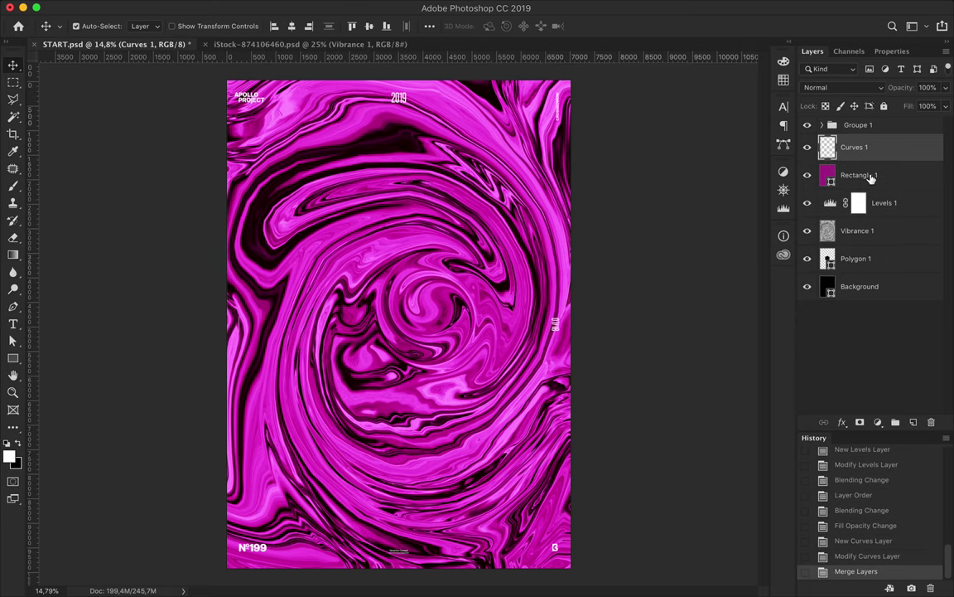
{"action": "key", "text": "ctrl+z"}
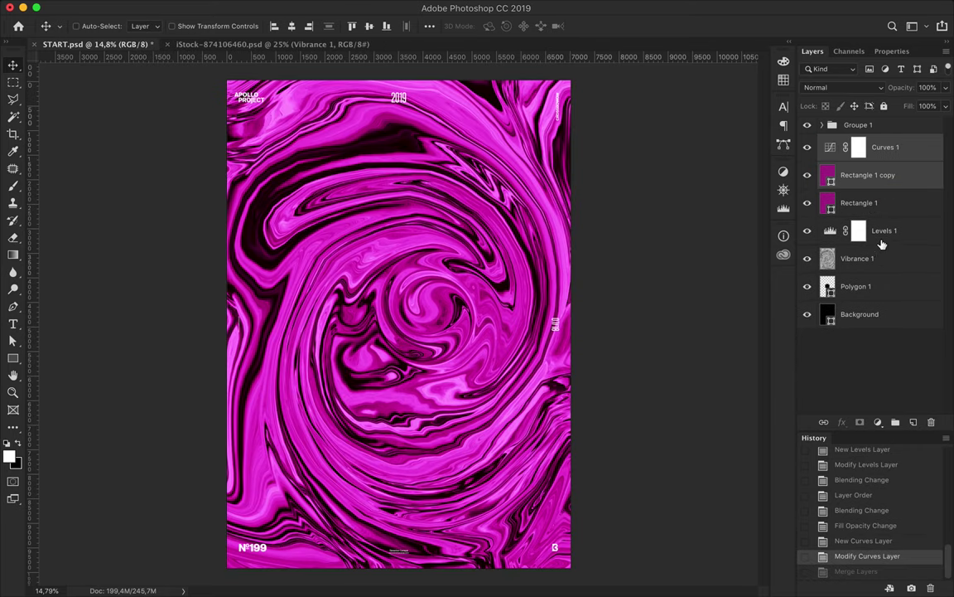
{"action": "left_click", "coordinate": [882, 240]}
{"action": "left_click", "coordinate": [880, 257], "text": "ctrl"}
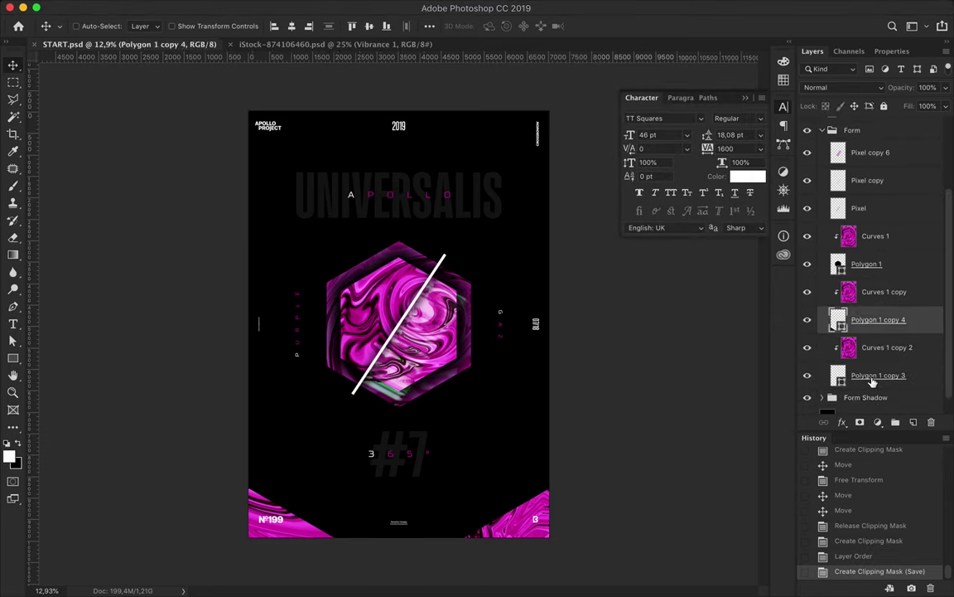
Step: Give the corner polygon copies no fill and a 20,5 pt white stroke
{"action": "left_click_drag", "start_coordinate": [874, 323], "coordinate": [871, 284]}
{"action": "key", "text": "a"}
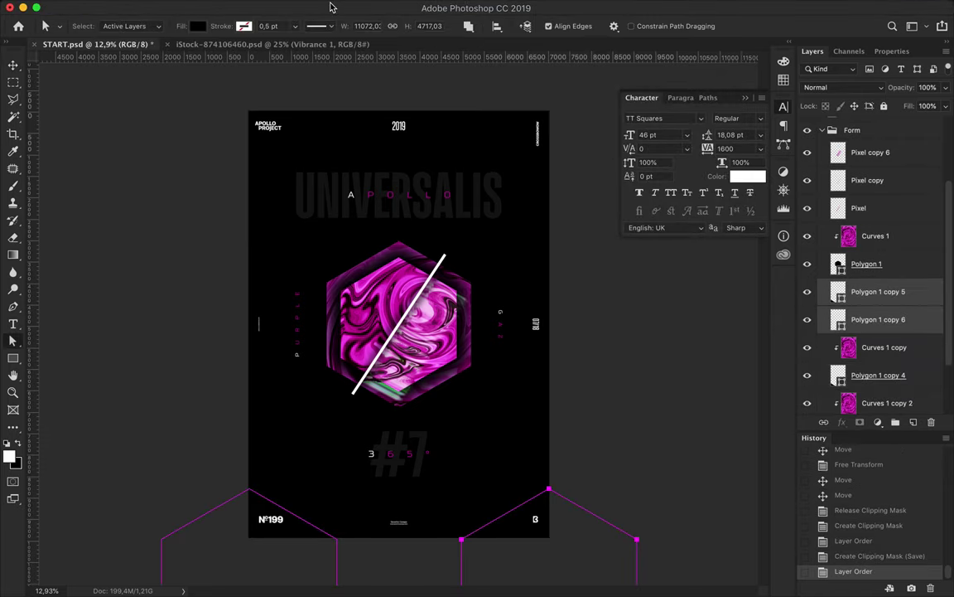
{"action": "left_click", "coordinate": [197, 25]}
{"action": "left_click", "coordinate": [213, 54]}
{"action": "left_click", "coordinate": [186, 96]}
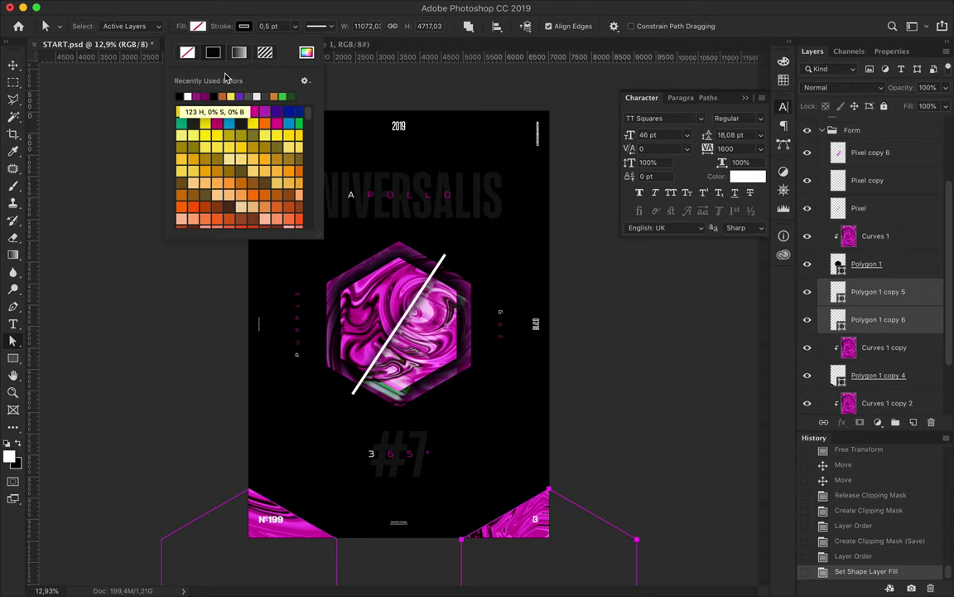
{"action": "double_click", "coordinate": [270, 25]}
{"action": "type", "text": "10,5"}
{"action": "key", "text": "Return"}
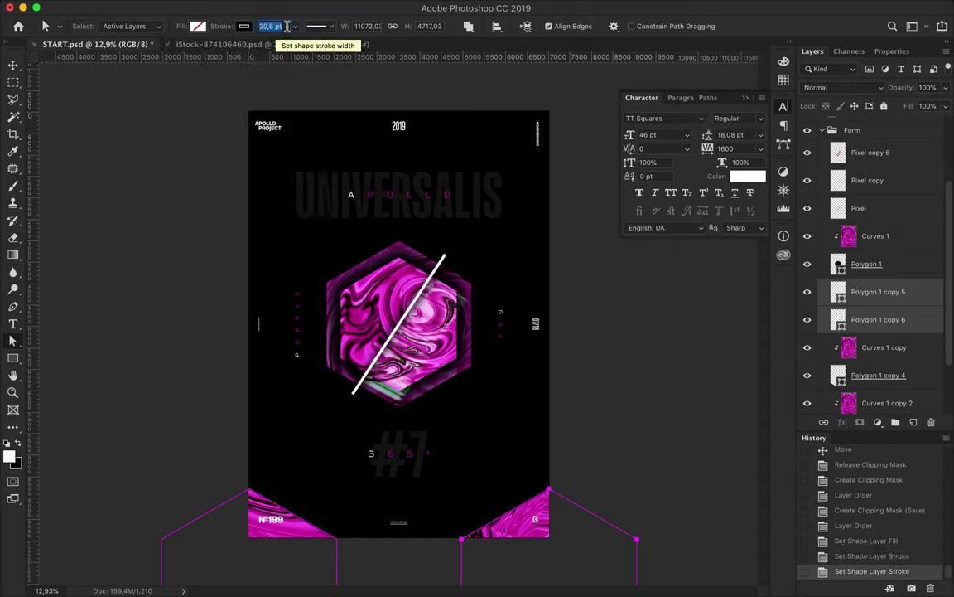
{"action": "key", "text": "Return"}
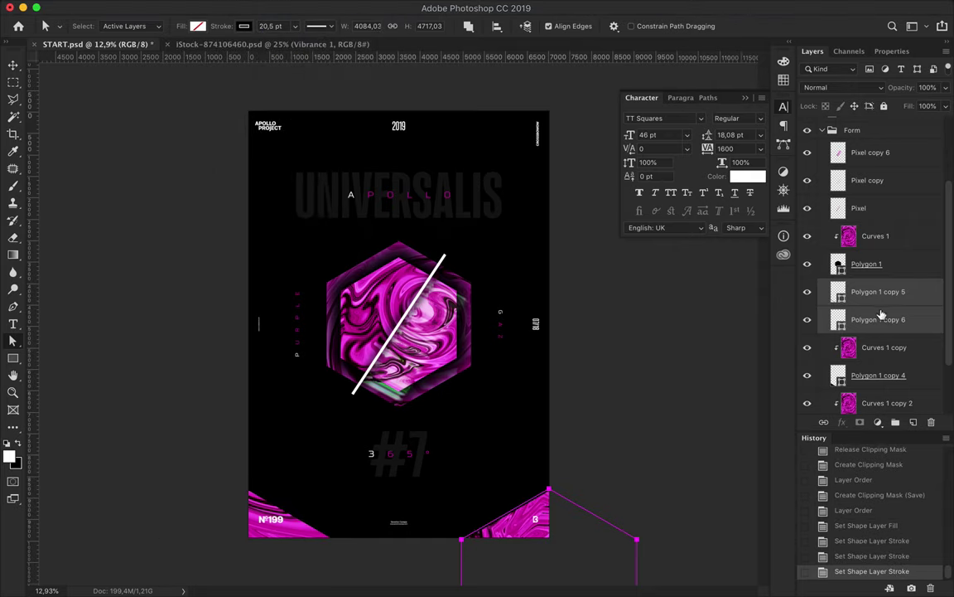
Step: Merge the outlines, convert to a Smart Object, and apply a 100,1 px Gaussian Blur
{"action": "key", "text": "ctrl+e"}
{"action": "left_click", "coordinate": [326, 7]}
{"action": "mouse_move", "coordinate": [331, 165]}
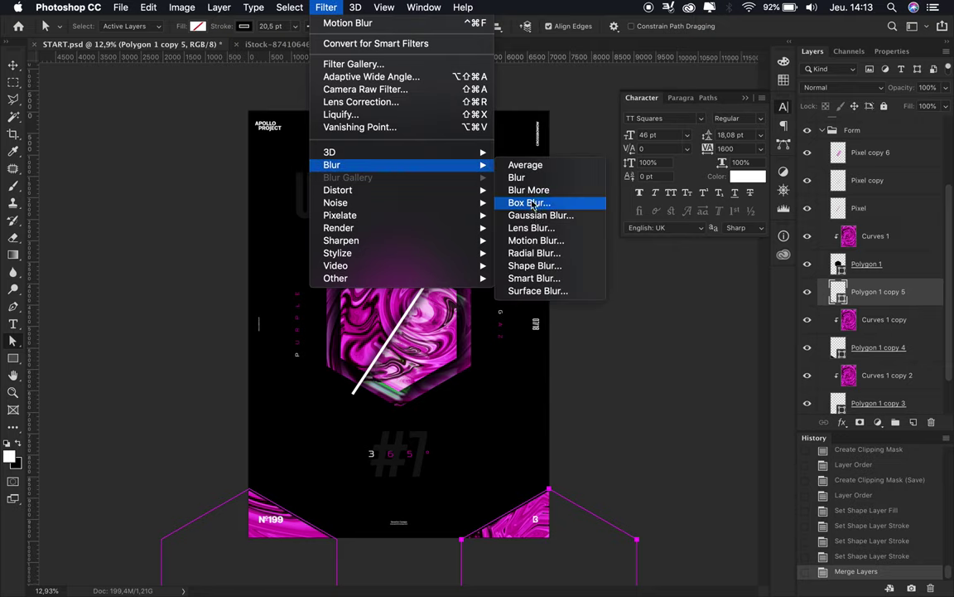
{"action": "left_click", "coordinate": [531, 195]}
{"action": "key", "text": "Return"}
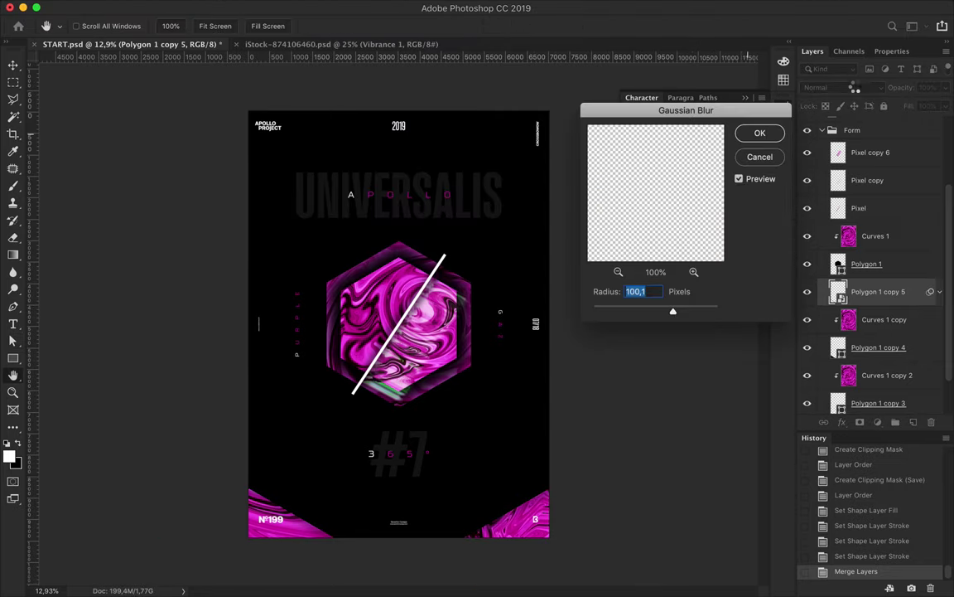
{"action": "key", "text": "Return"}
Step: Change the blurred outline's blend mode, set fill to 79%, duplicate it and merge the copies
{"action": "left_click", "coordinate": [828, 87]}
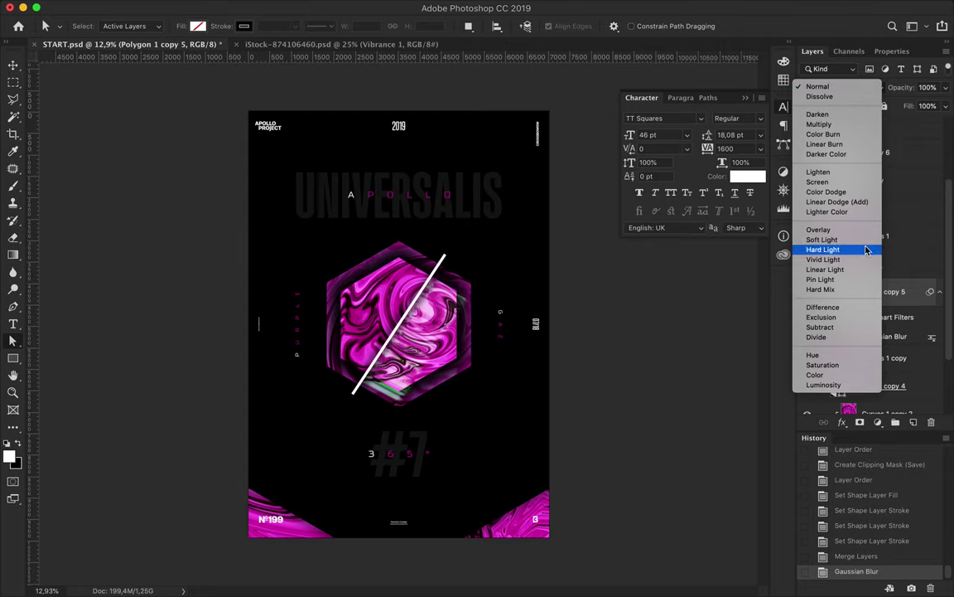
{"action": "left_click", "coordinate": [824, 114]}
{"action": "left_click_drag", "start_coordinate": [864, 302], "coordinate": [884, 358]}
{"action": "key", "text": "shift+7"}
{"action": "key", "text": "shift+9"}
{"action": "key", "text": "ctrl+e"}
{"action": "scroll", "coordinate": [484, 470], "scroll_direction": "up", "scroll_amount": 2}
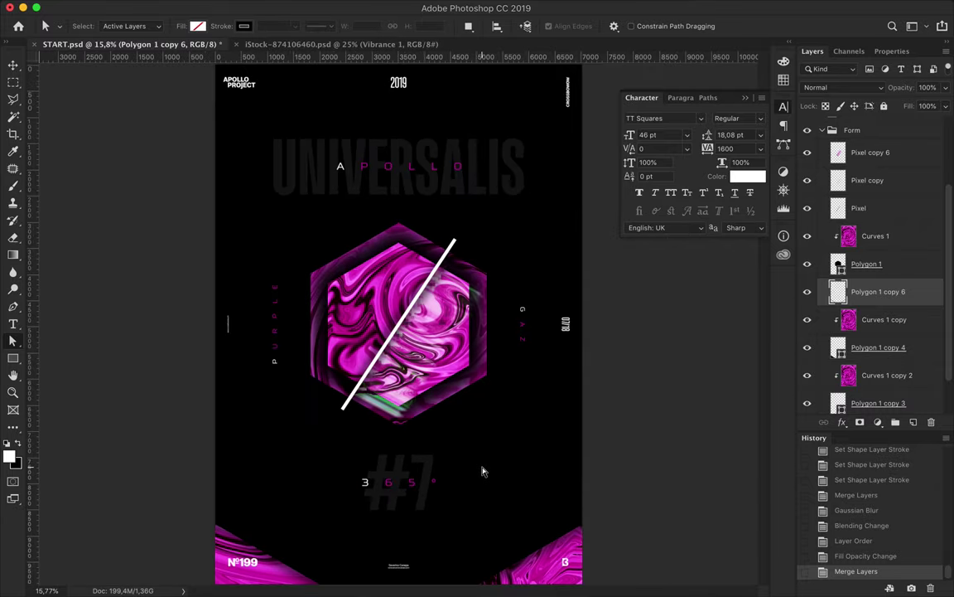
Step: Open the Save As dialog for START.psd with Ctrl+Shift+S
{"action": "scroll", "coordinate": [484, 471], "scroll_direction": "down", "scroll_amount": 1}
{"action": "key", "text": "ctrl+shift+s"}
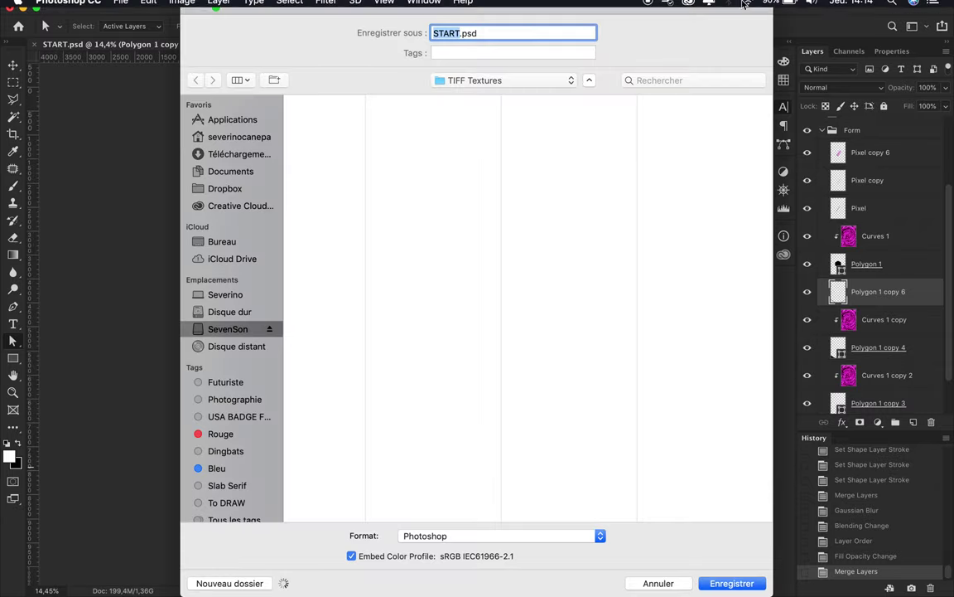